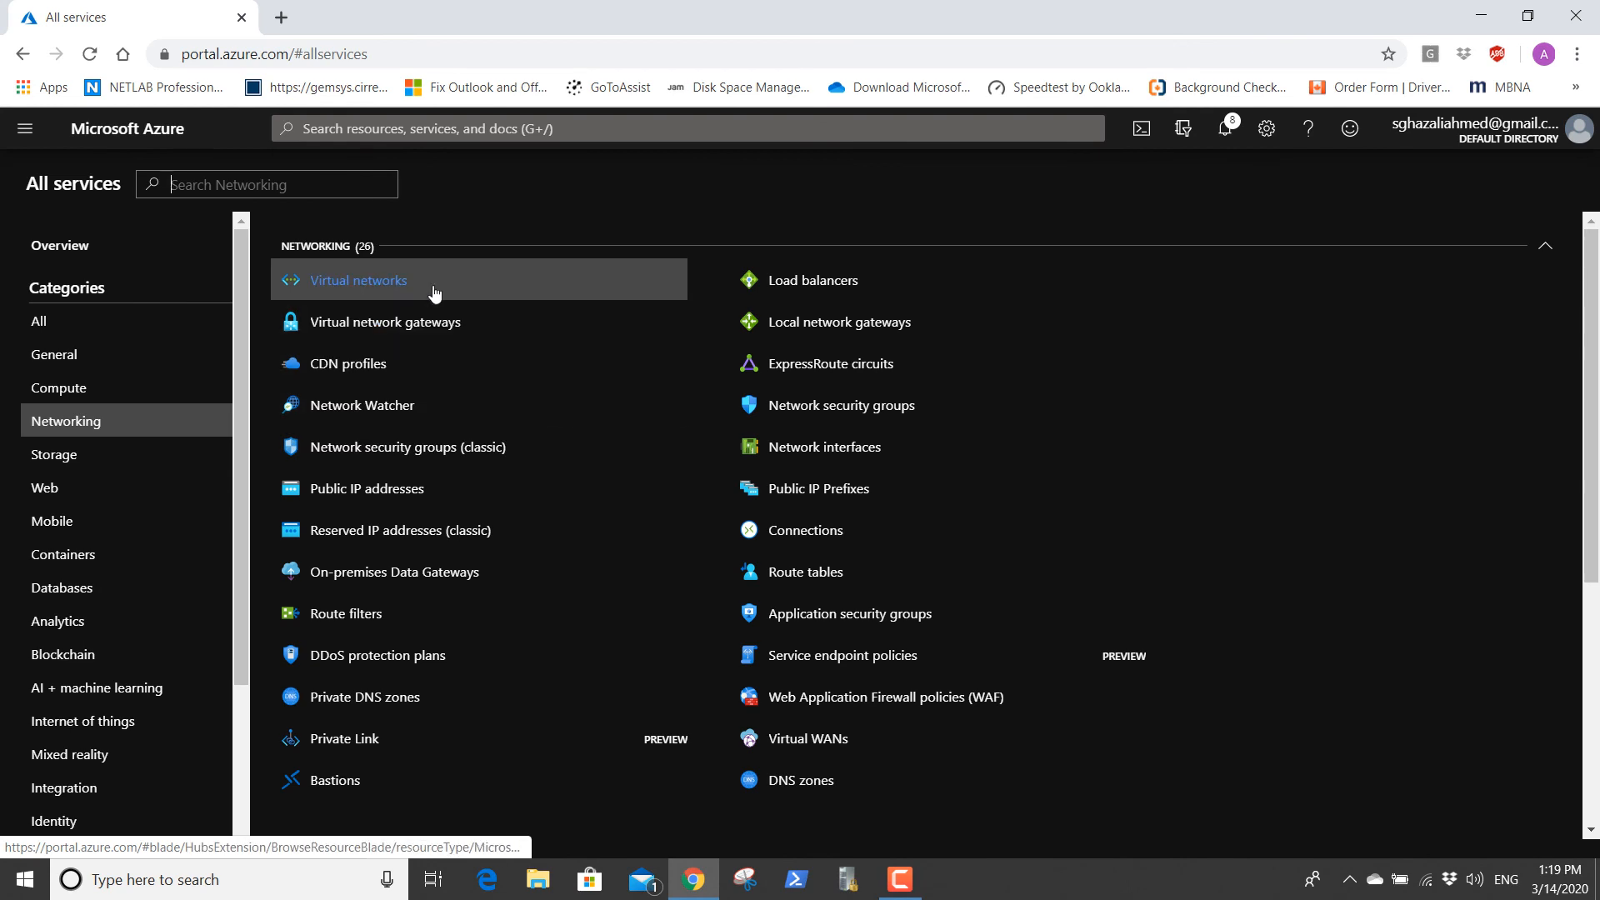
Open the virtual networks list, examine VNETOnPrem's overview and available settings, and return to the list.
click(430, 290)
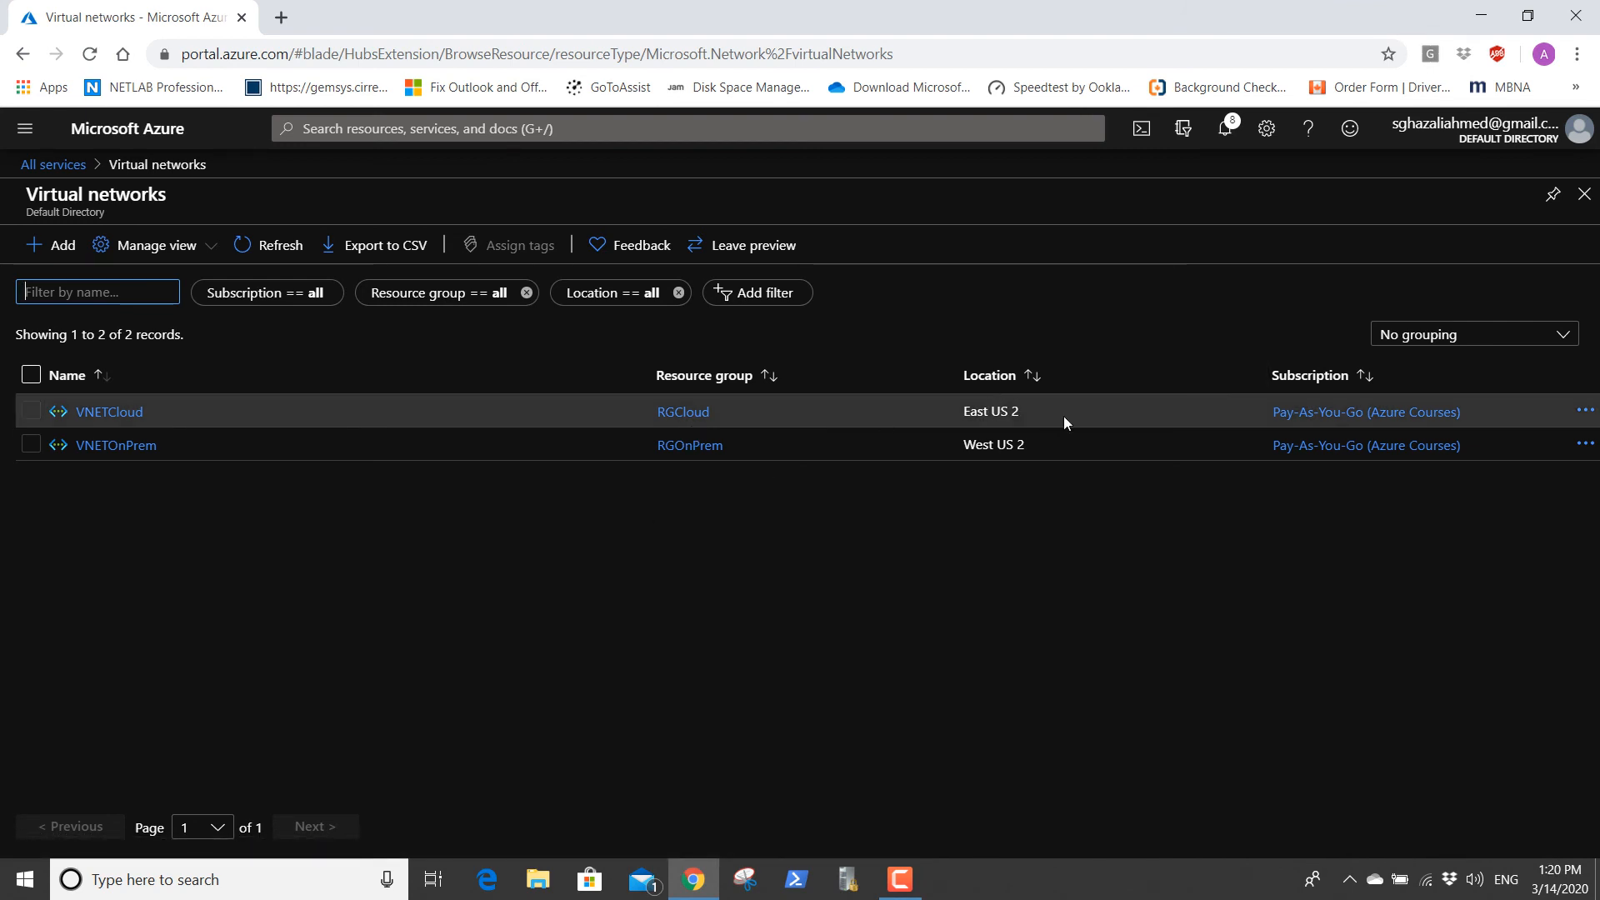
click(116, 449)
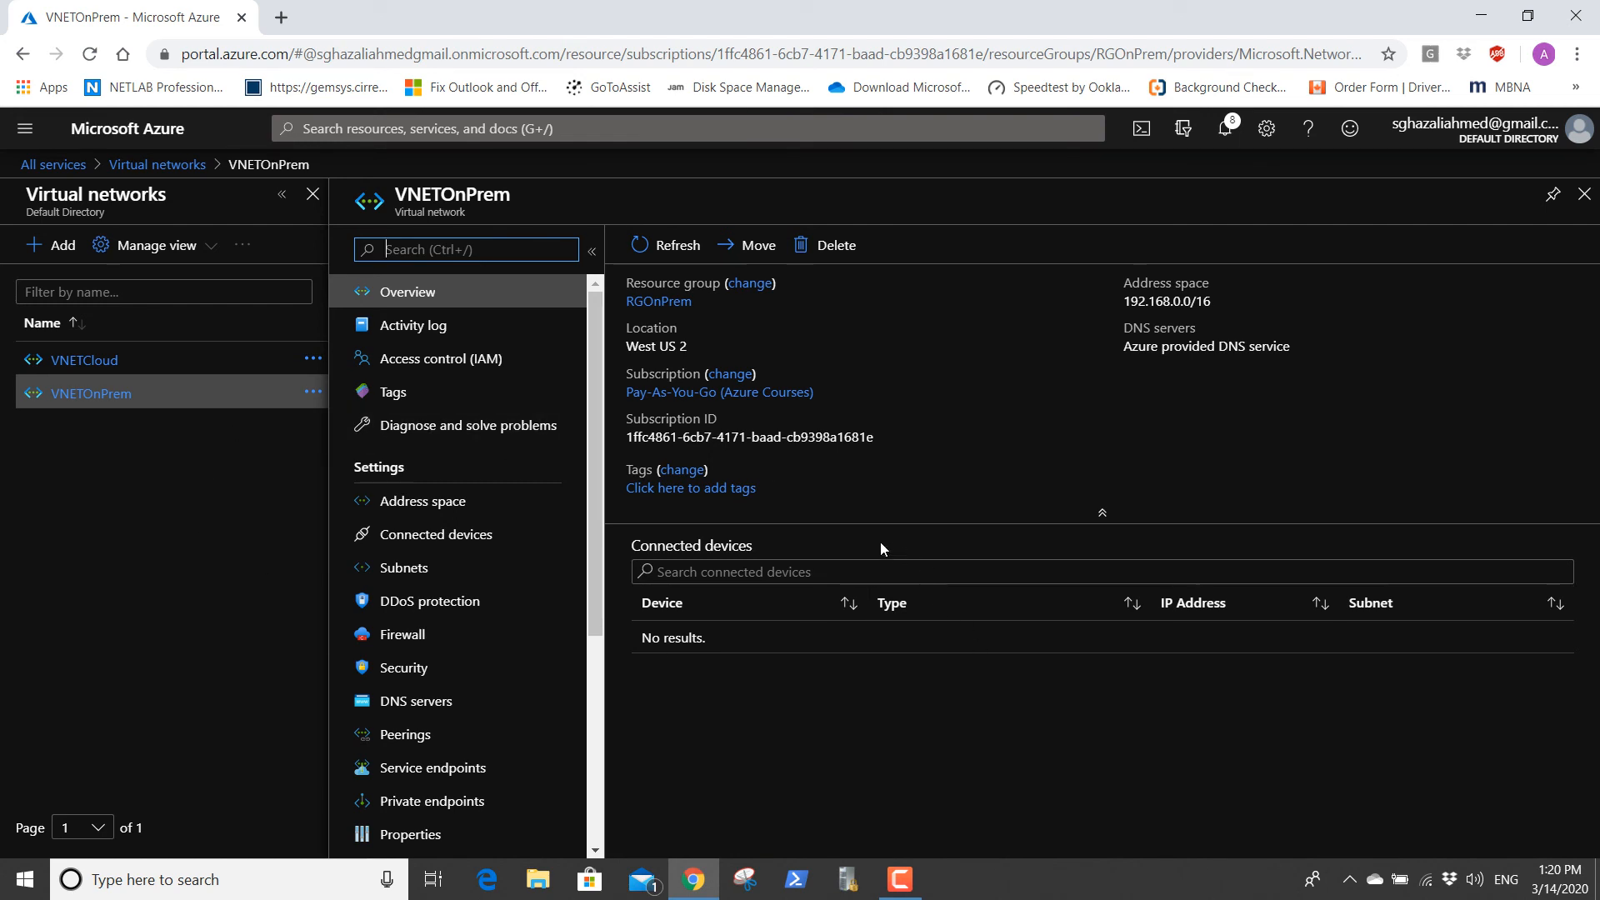
scroll(521, 600, down, 5)
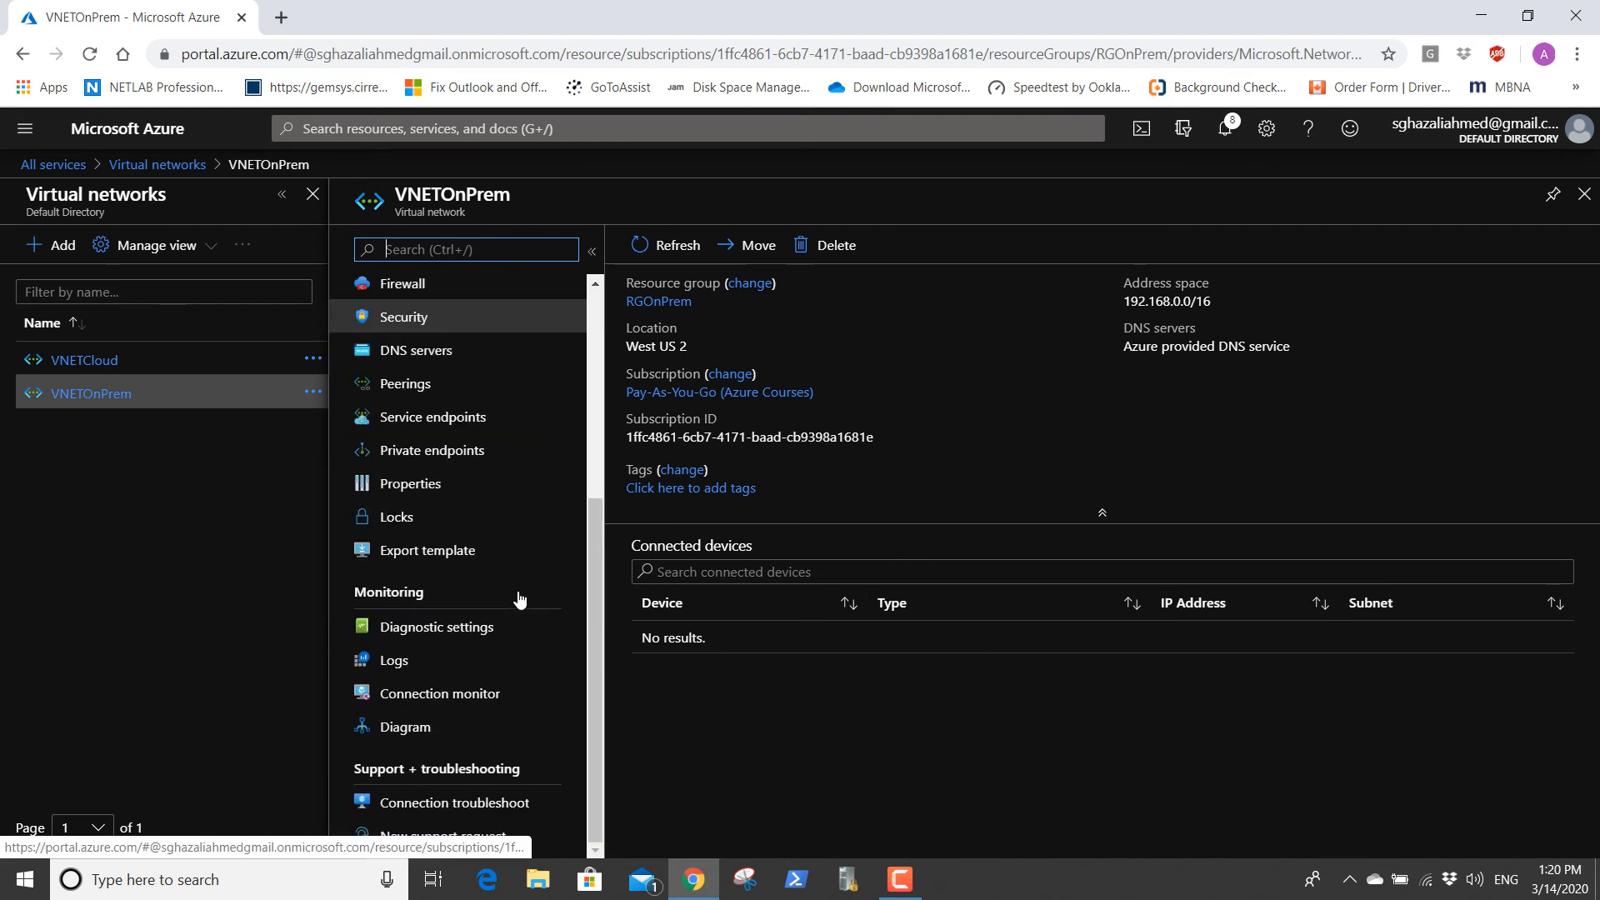
scroll(517, 592, up, 5)
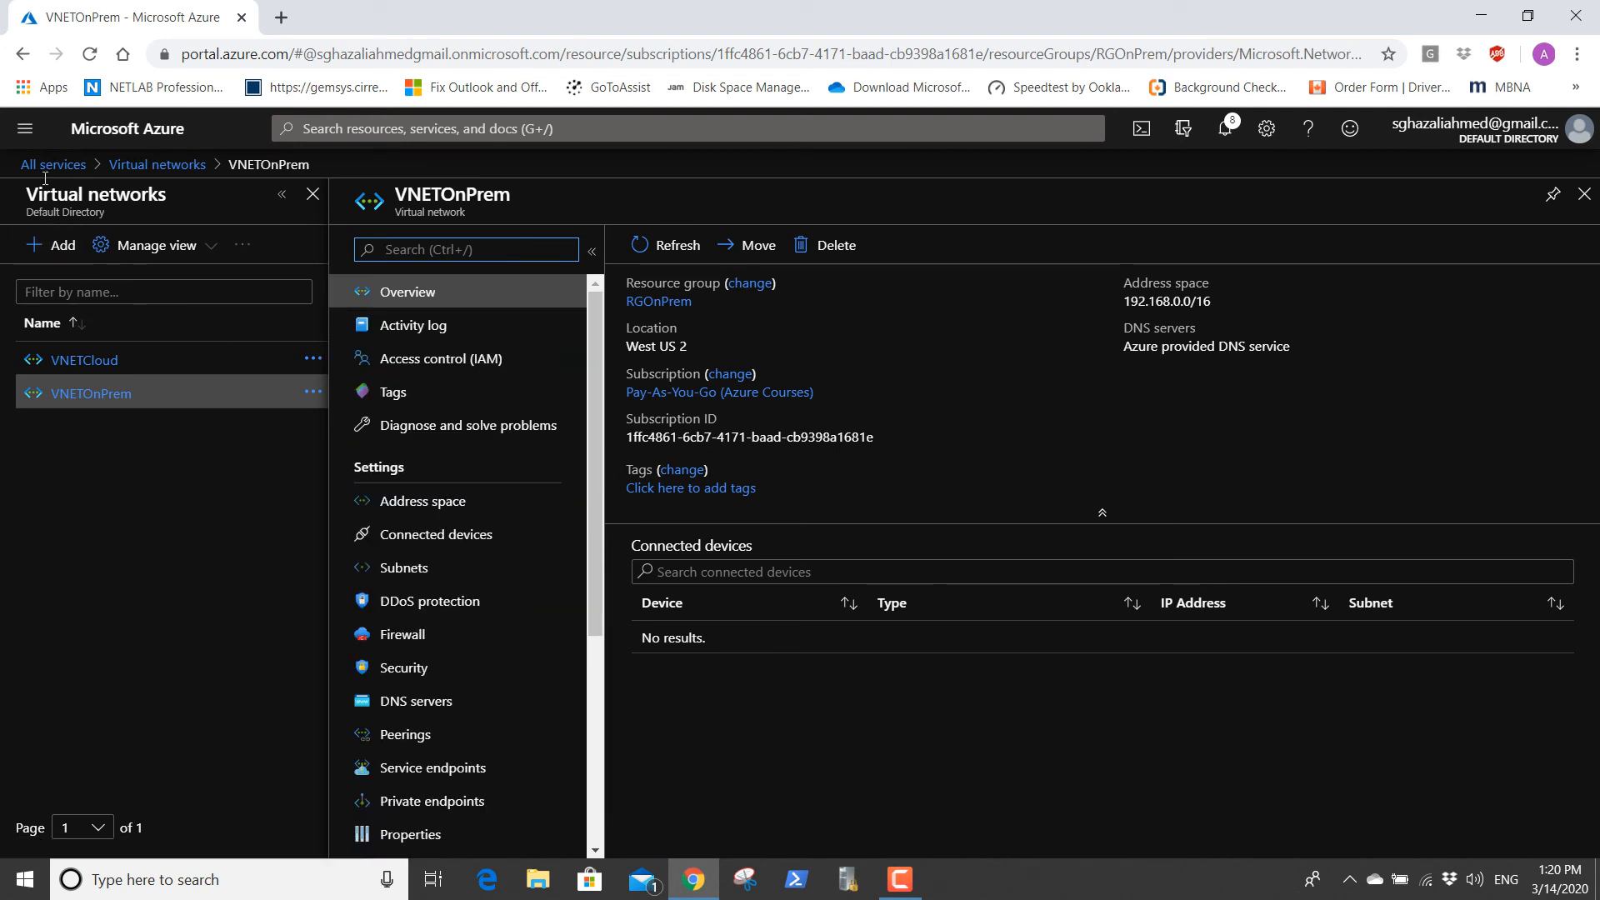
click(157, 164)
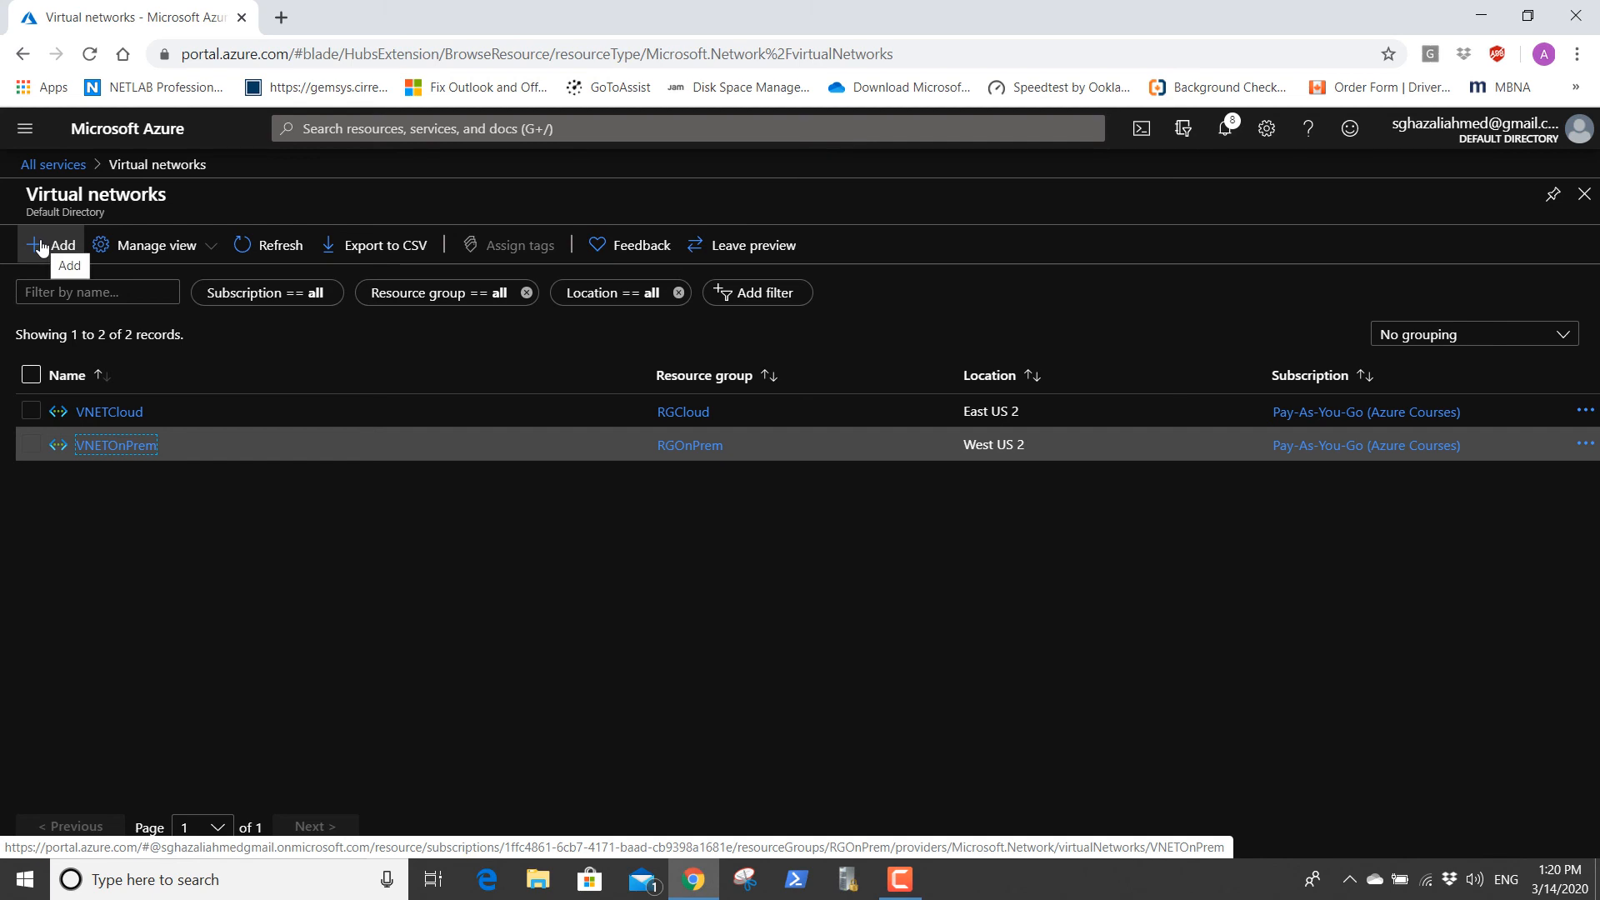
Start a new virtual network named VNETCloud2 in resource group RGCloud, with the region set to (US) East US 2.
click(40, 248)
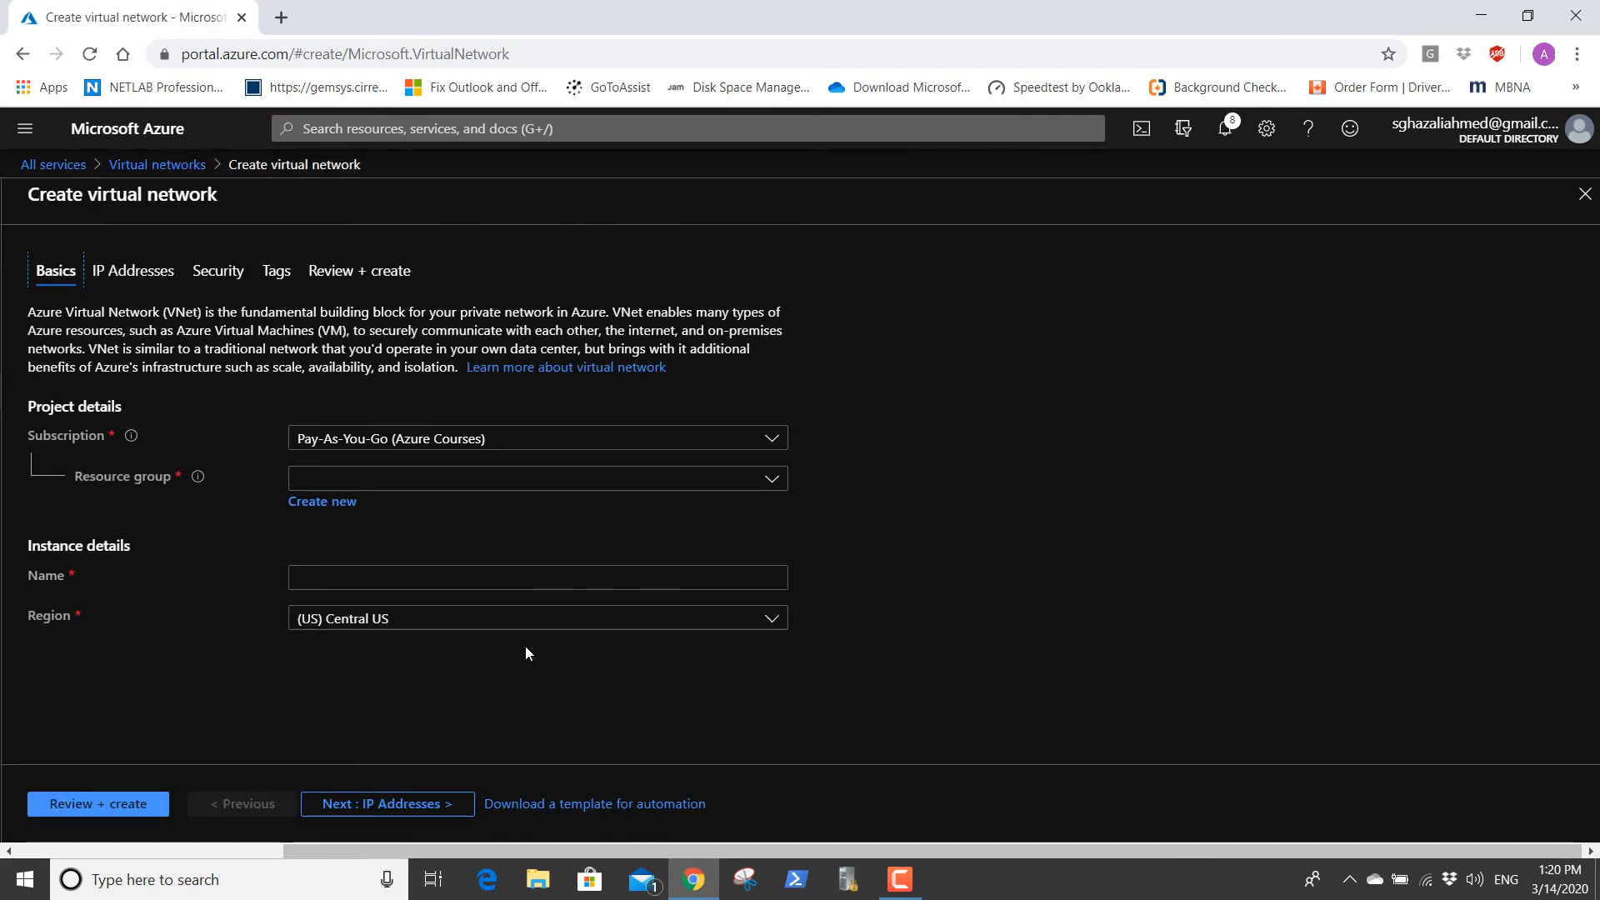
click(421, 488)
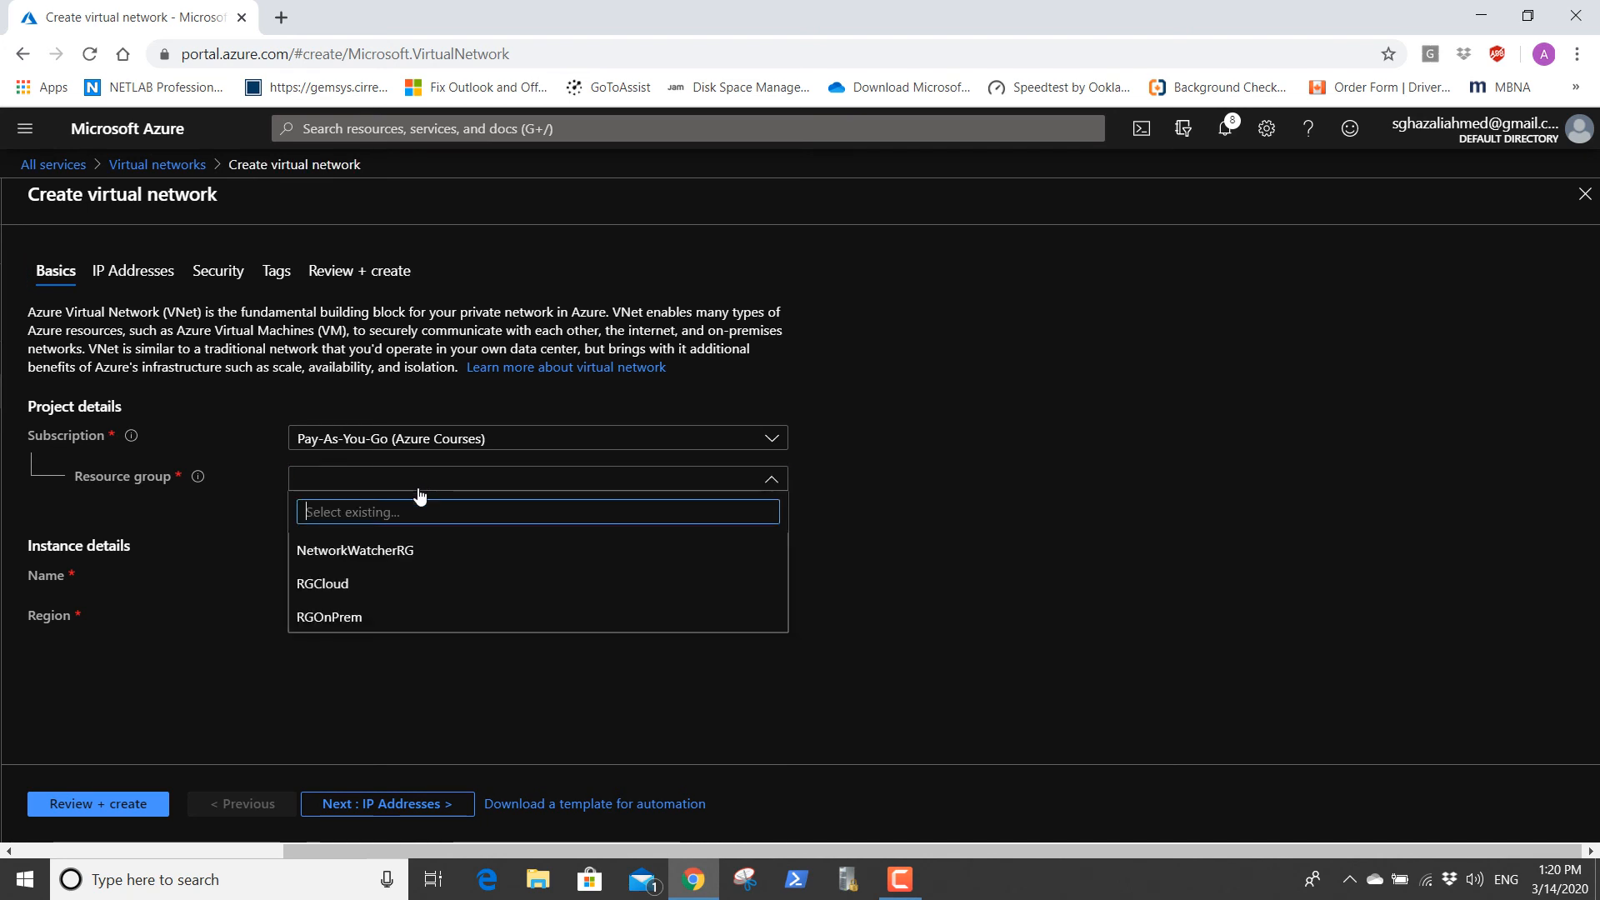
click(408, 587)
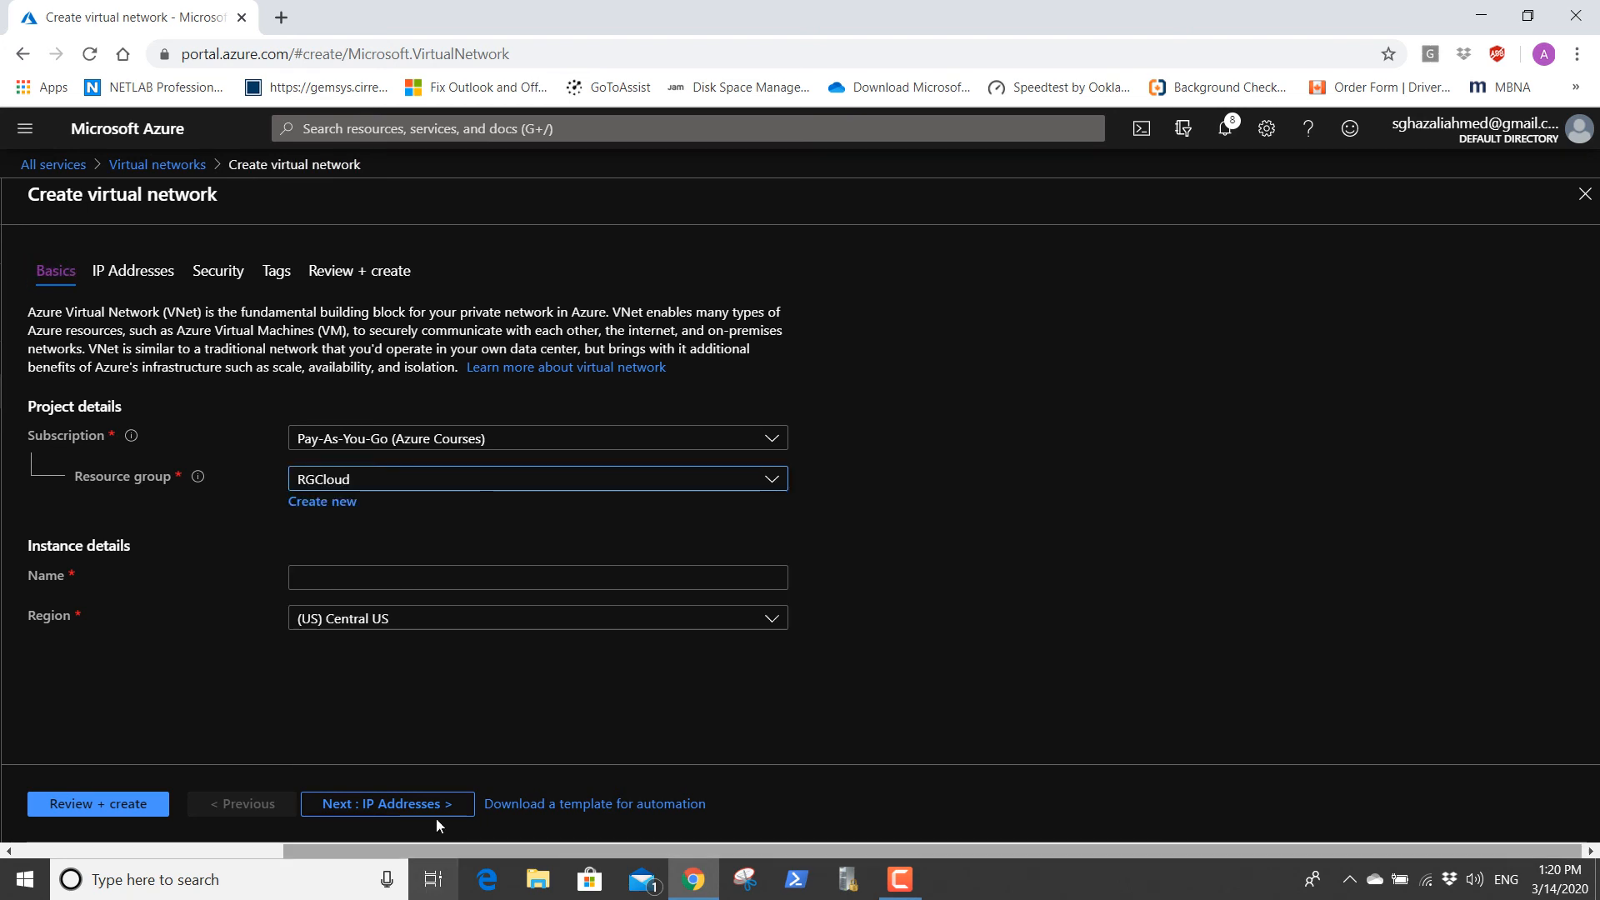
click(387, 583)
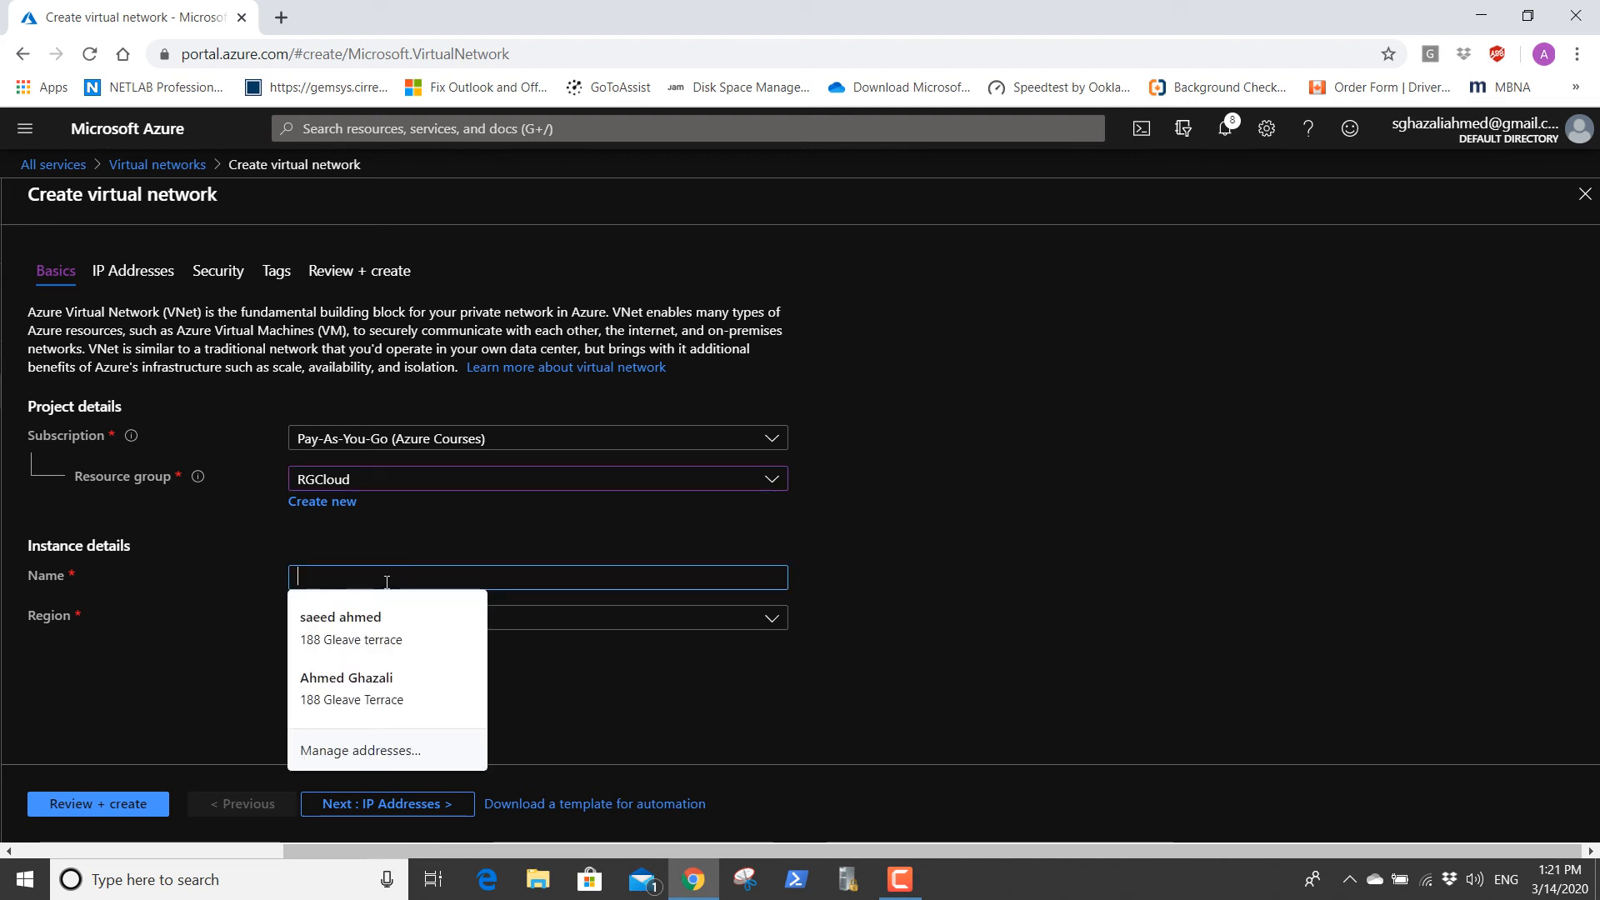
text(VNET)
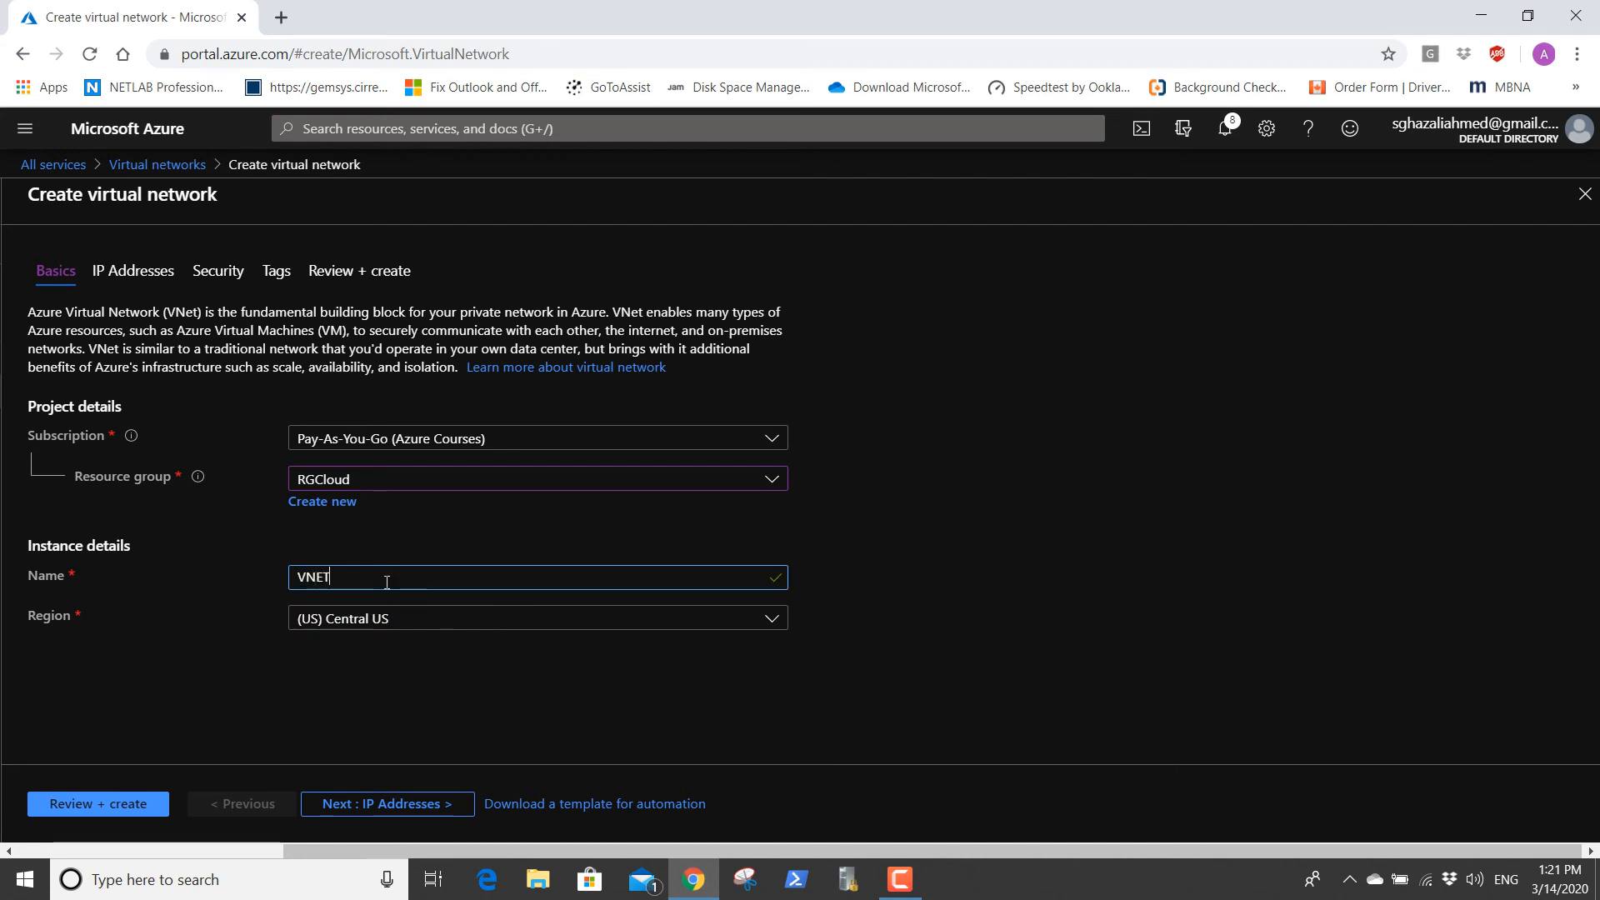
text(Cloud2)
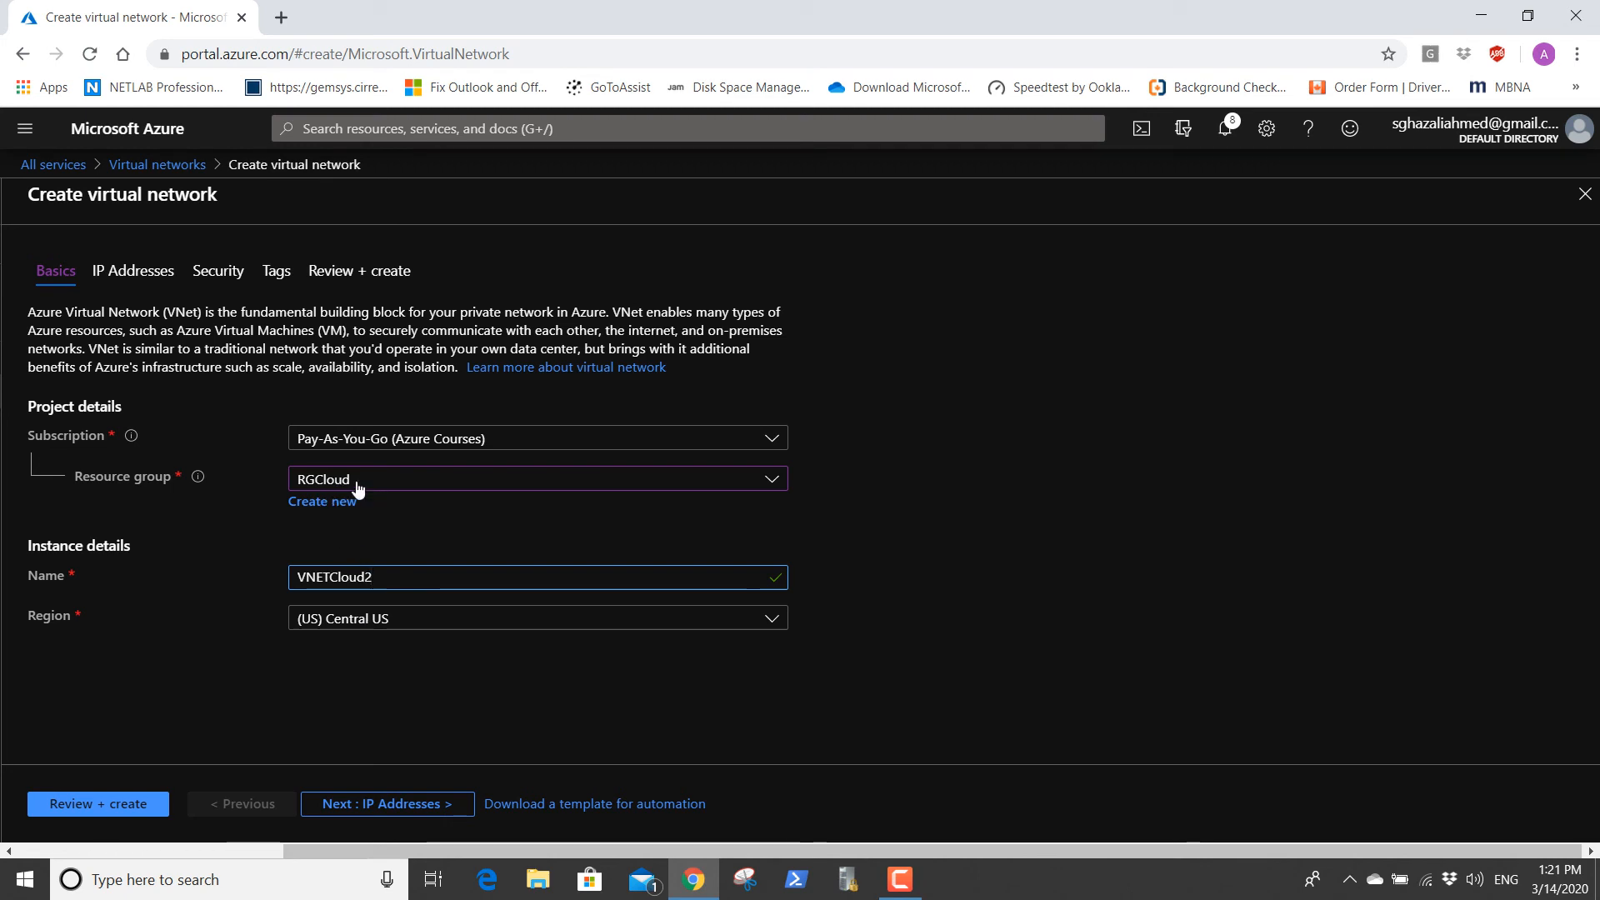
click(392, 625)
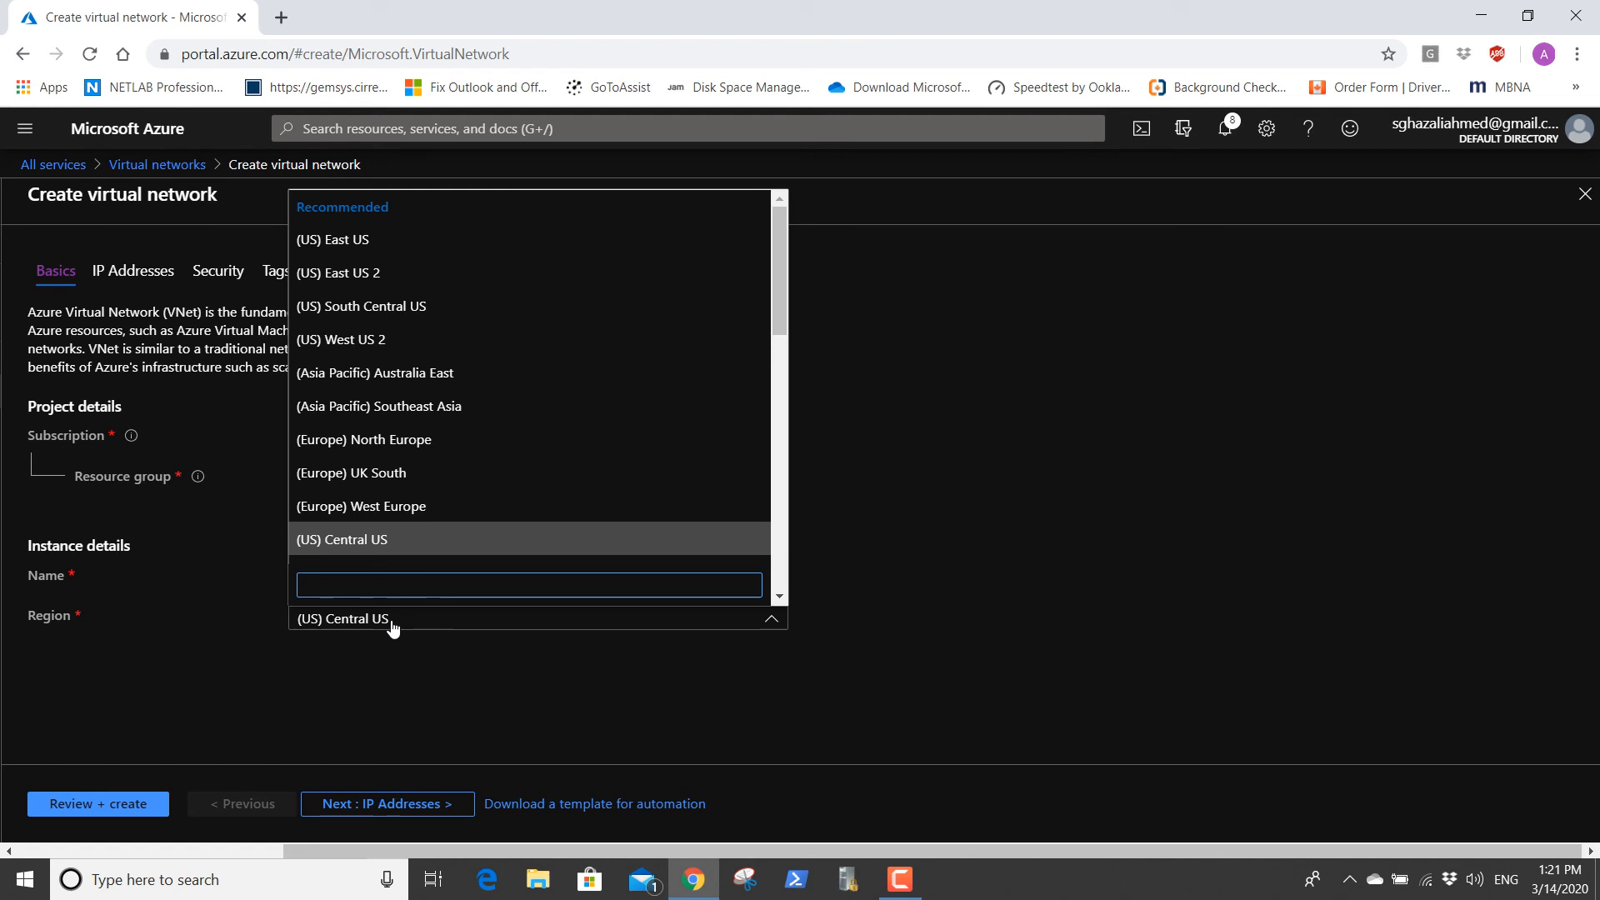
text(eas)
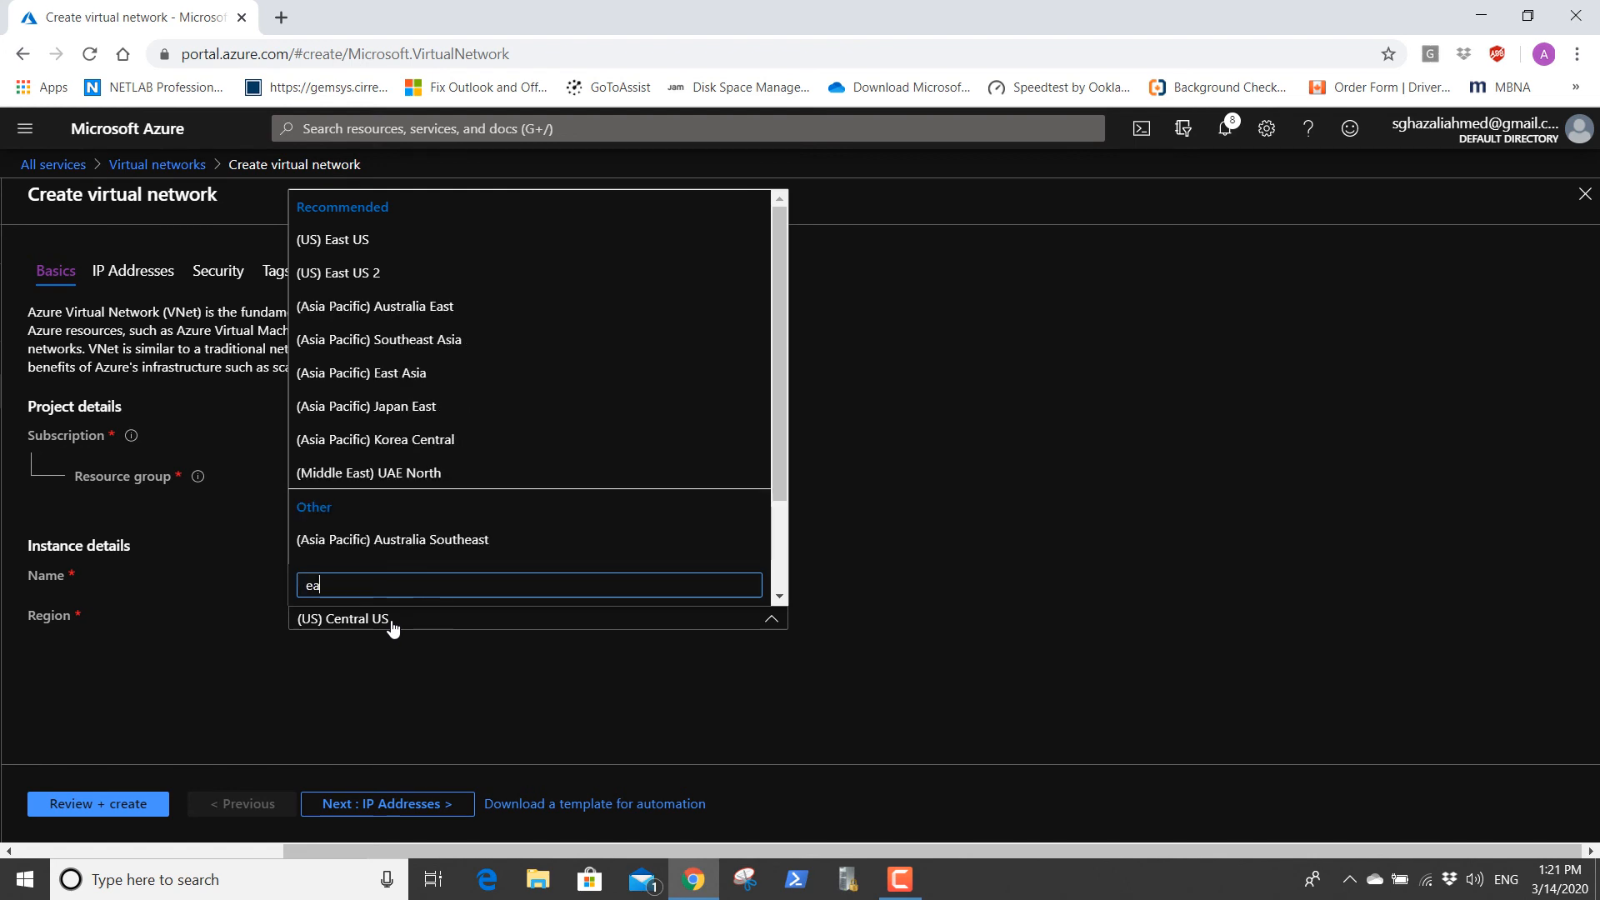
click(349, 274)
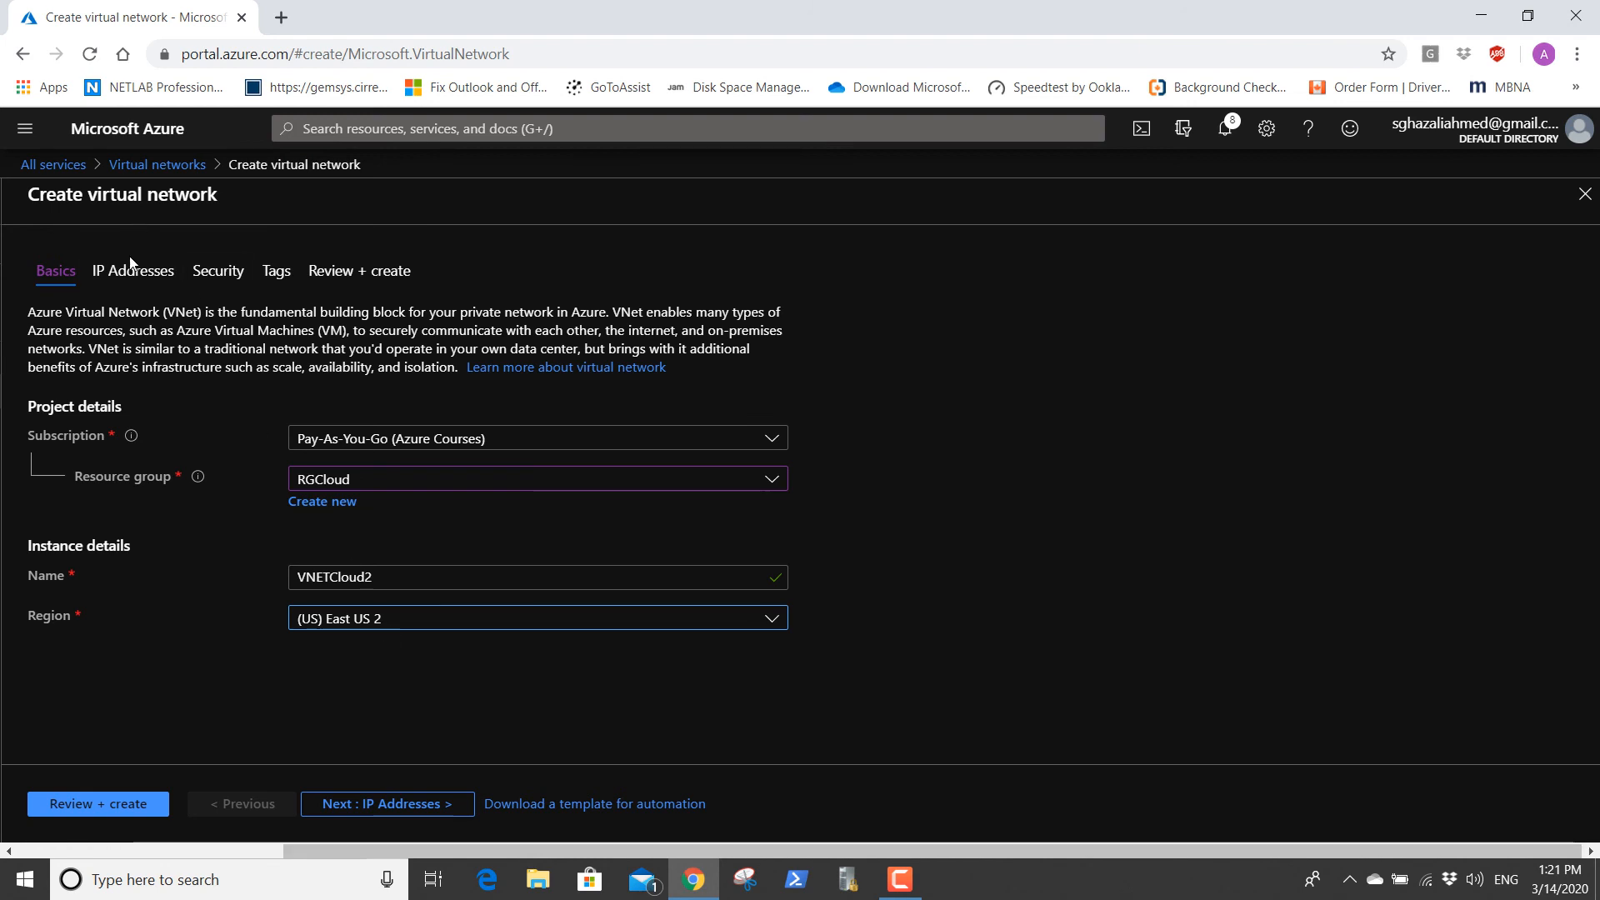
Replace the virtual network's default IPv4 address space with 10.7.0.0/16.
click(130, 280)
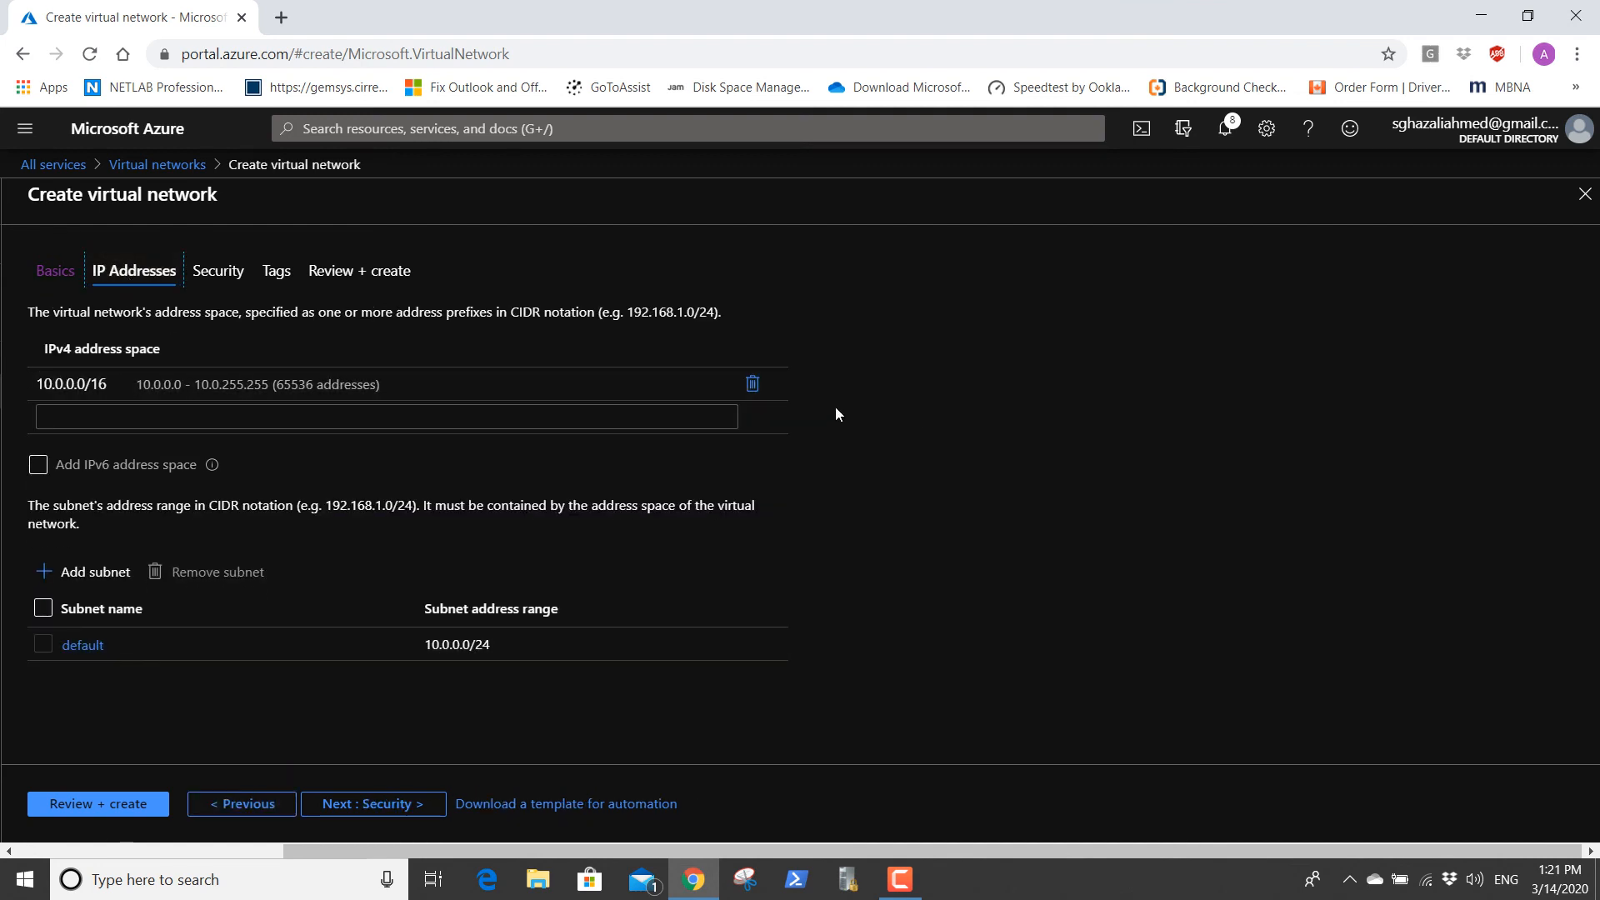
click(751, 384)
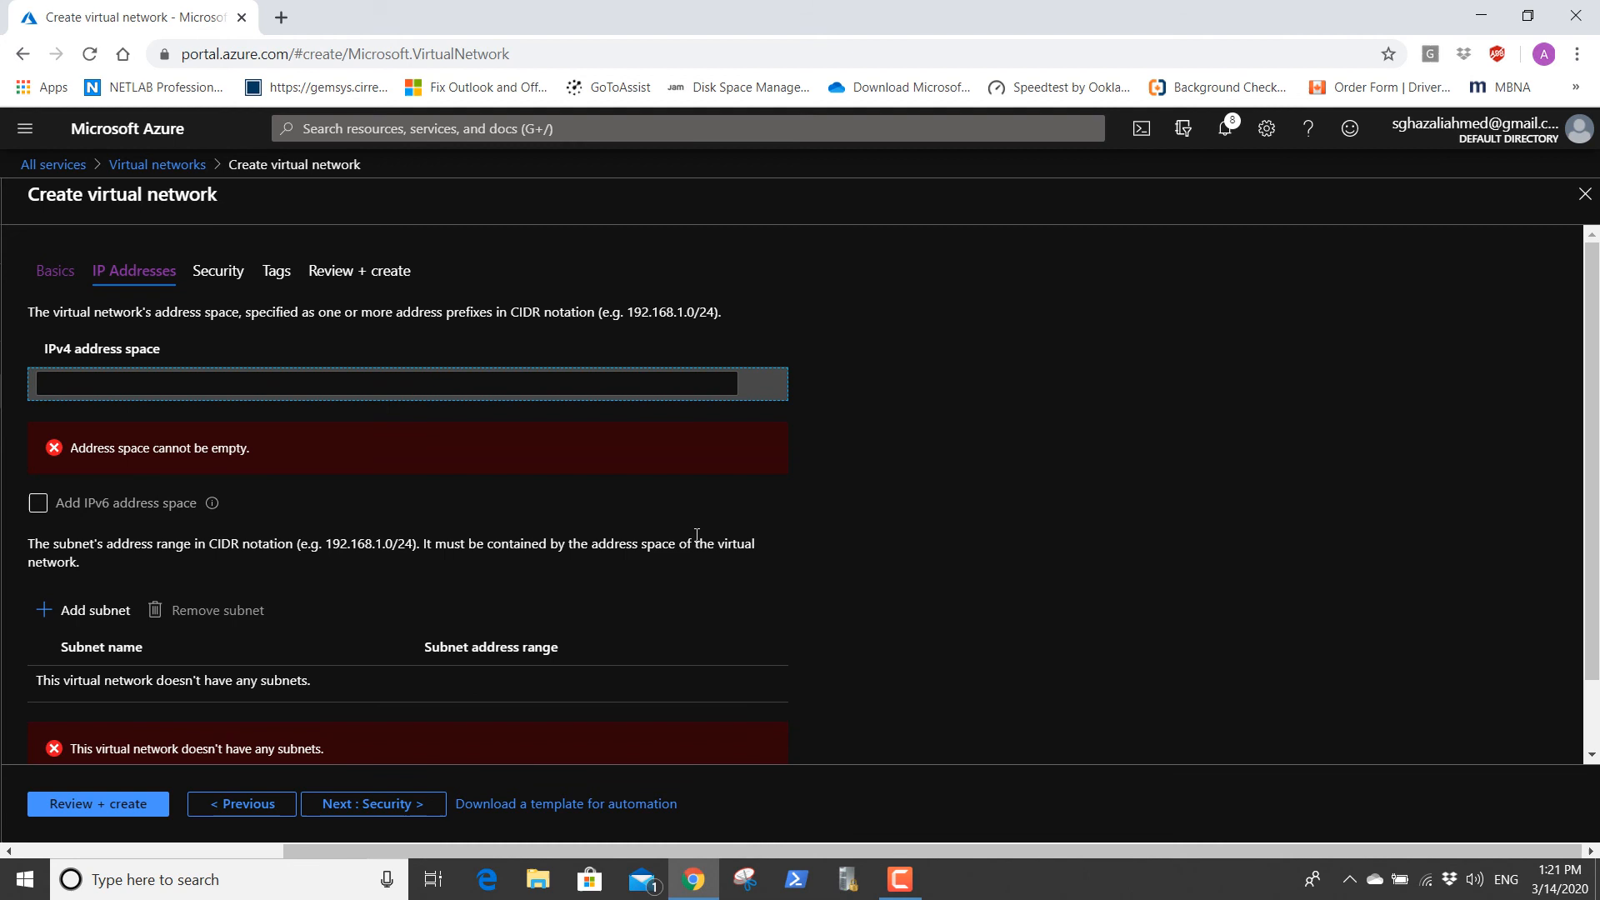
click(213, 386)
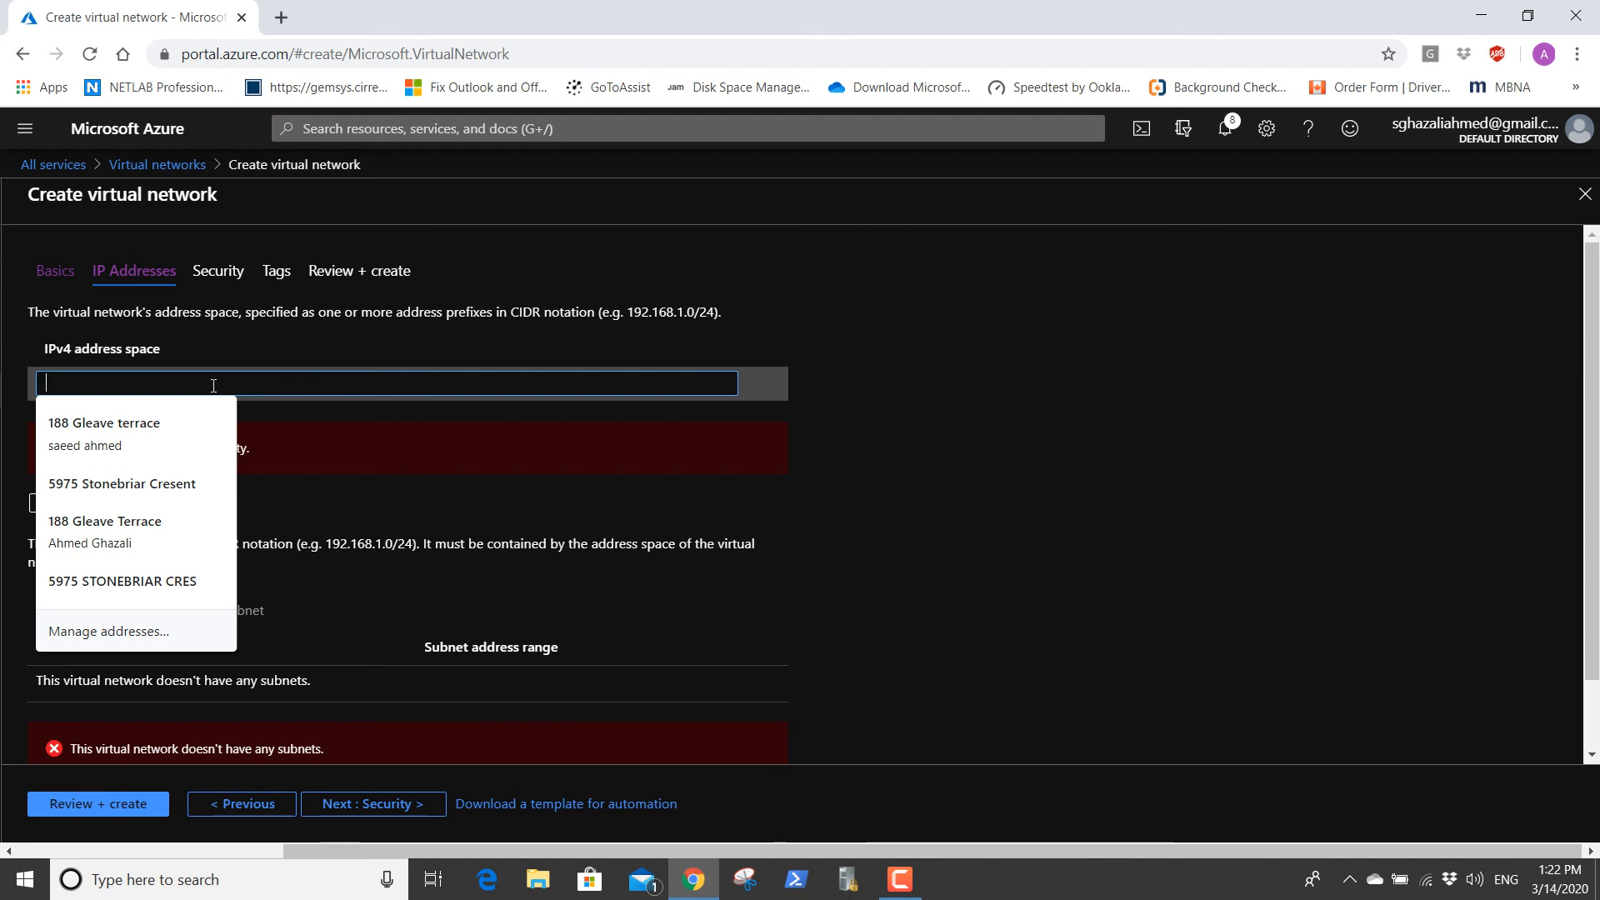
text(10.)
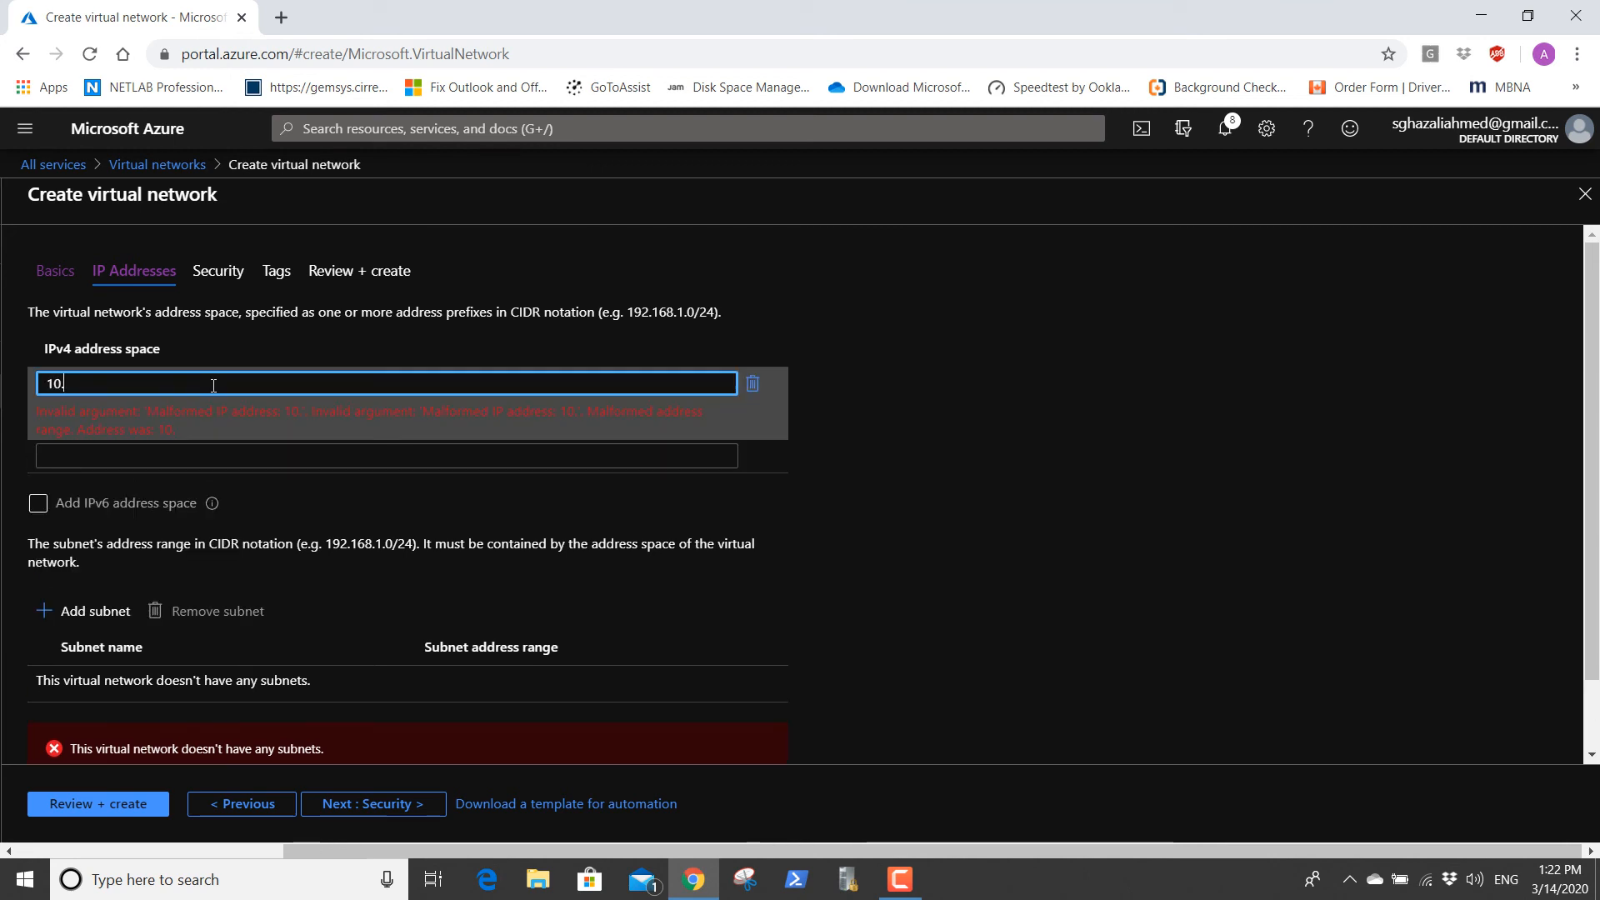
text(7.0.0/16)
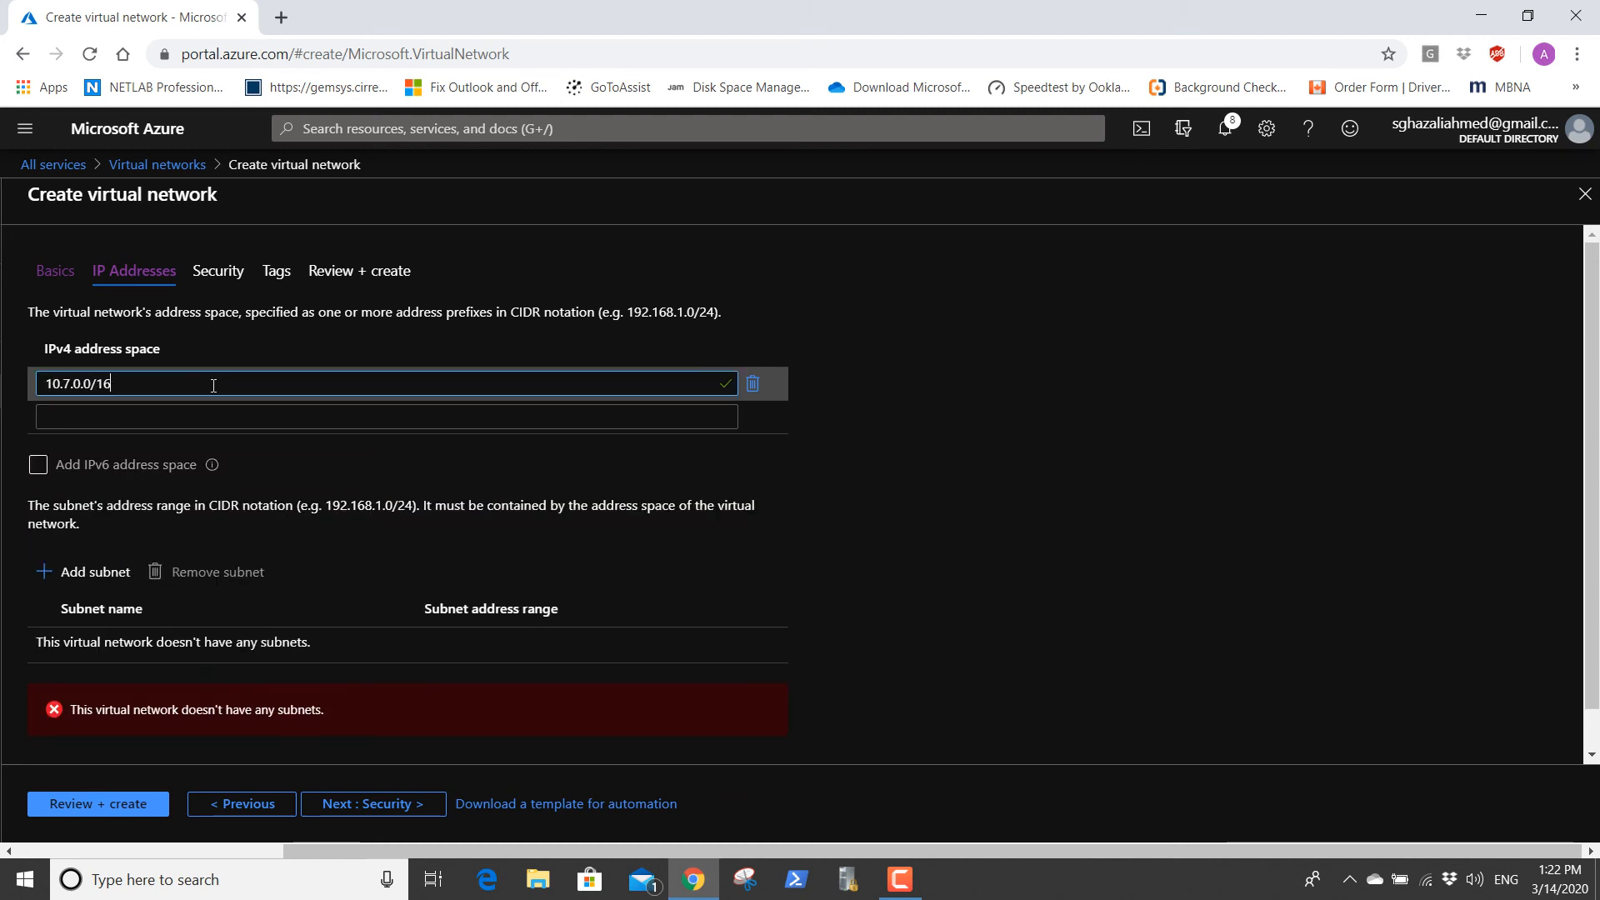
Add a subnet named Default with the address range 10.7.1.0/24 to the new virtual network.
click(94, 573)
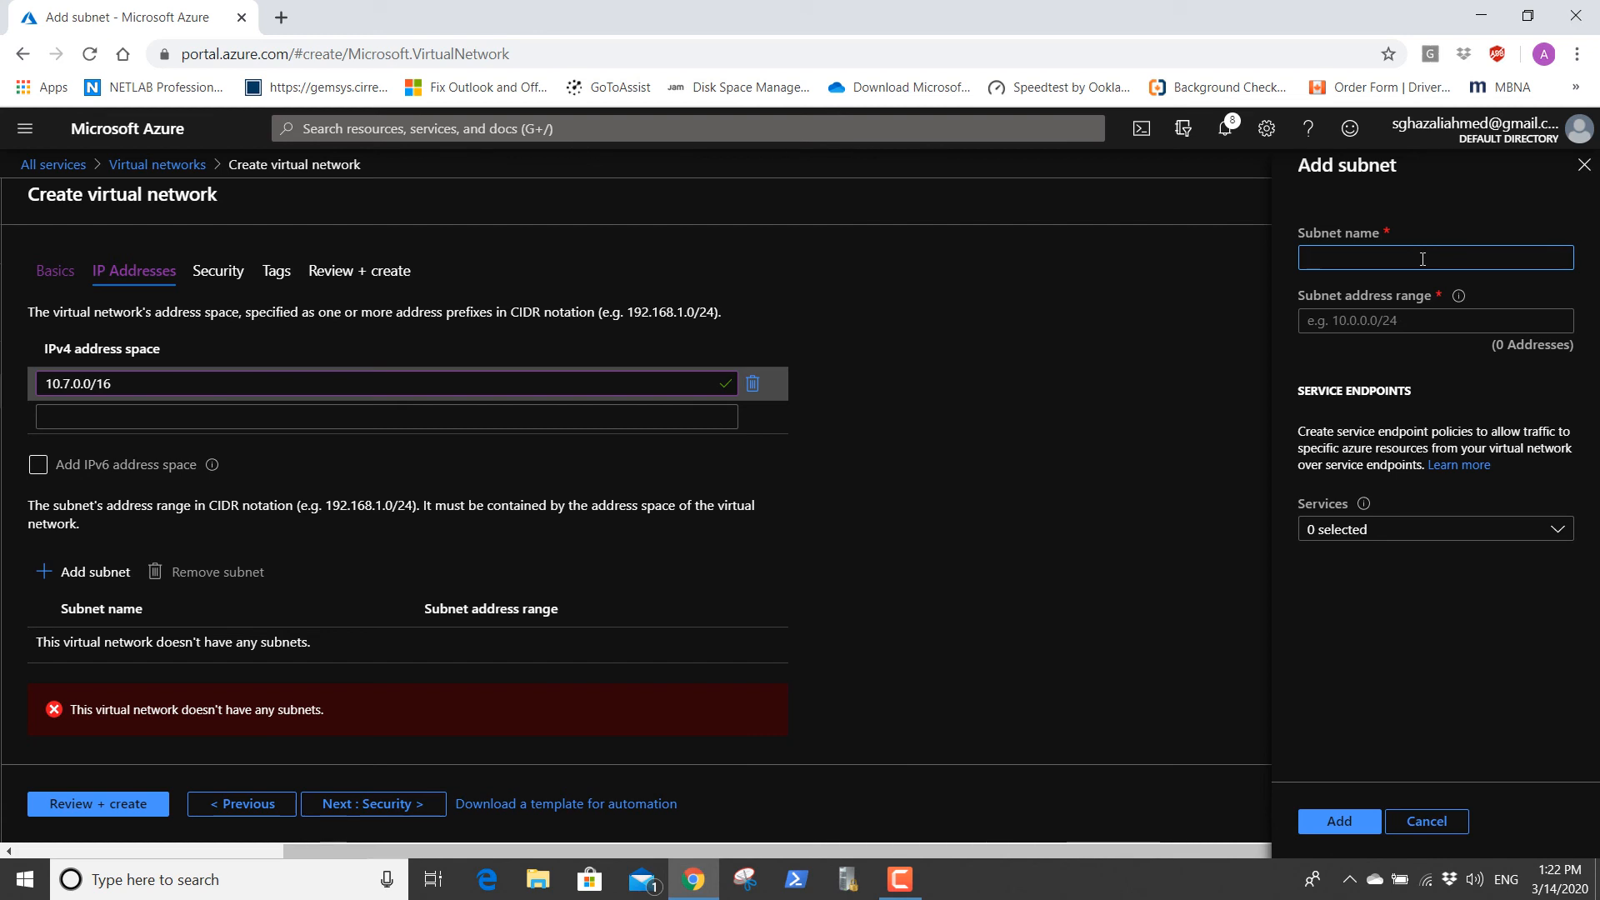
text(Default)
click(1416, 324)
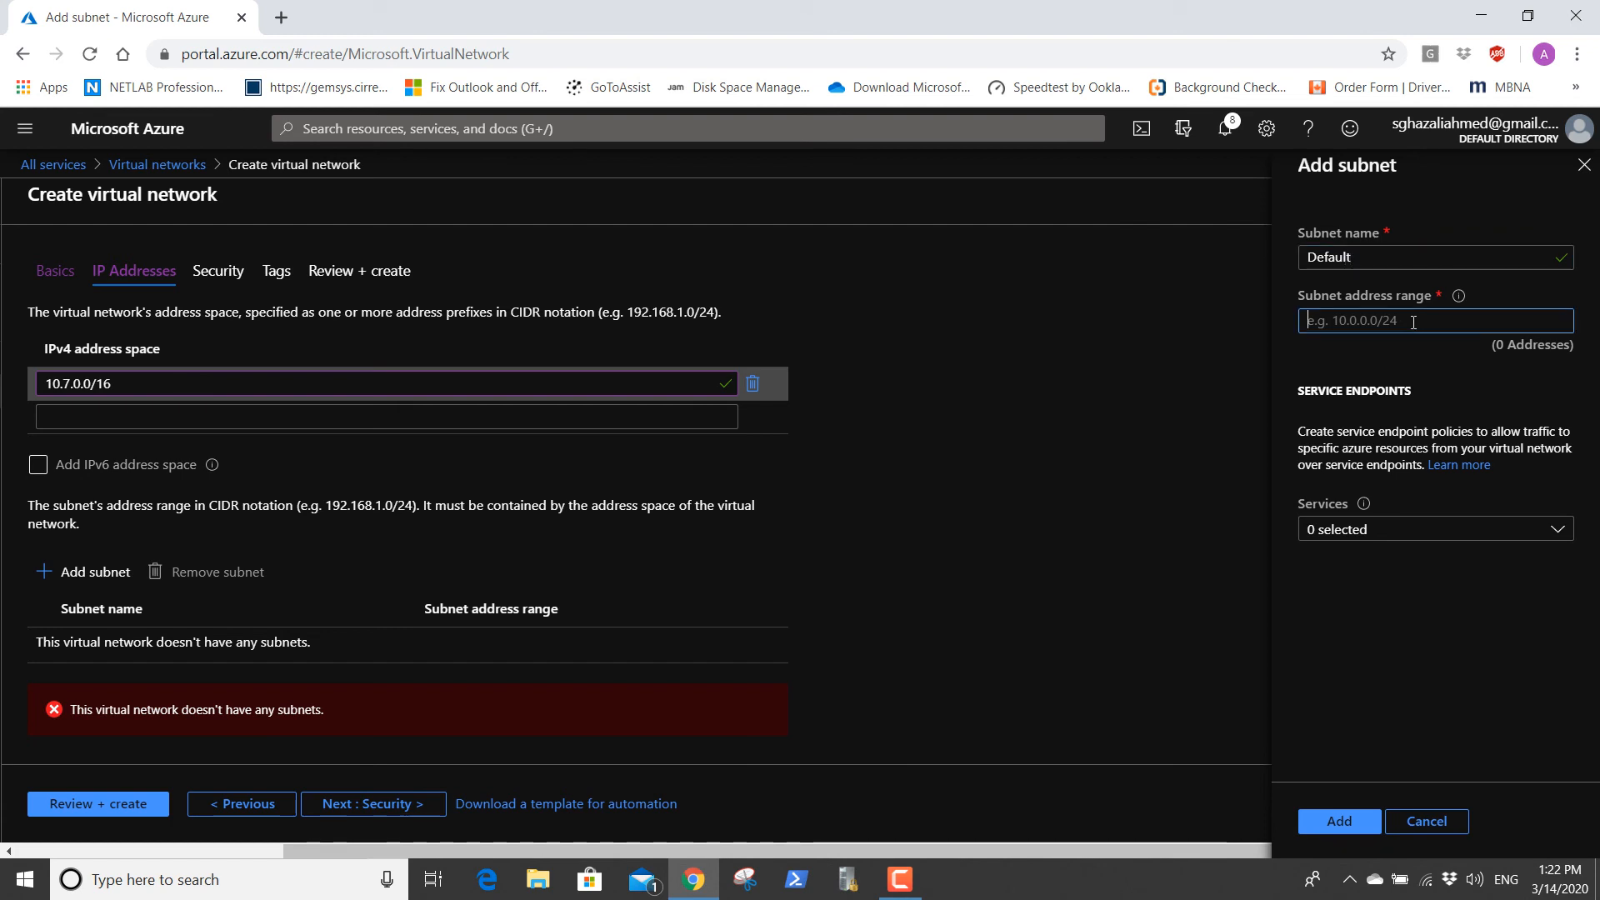
text(10.7.1.0)
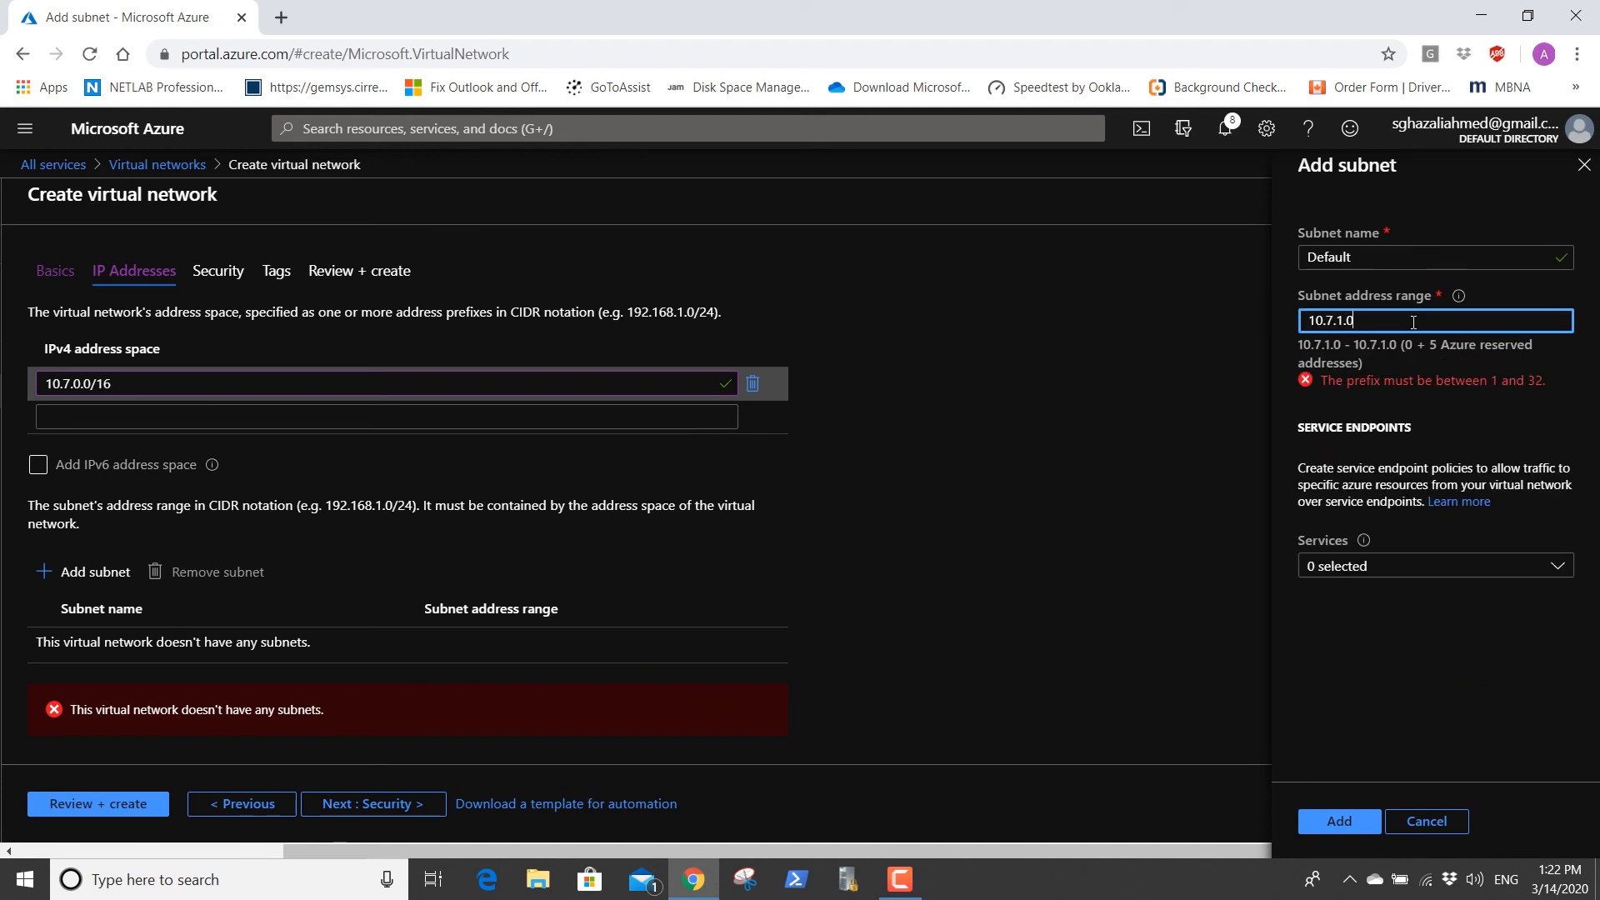
text(/24)
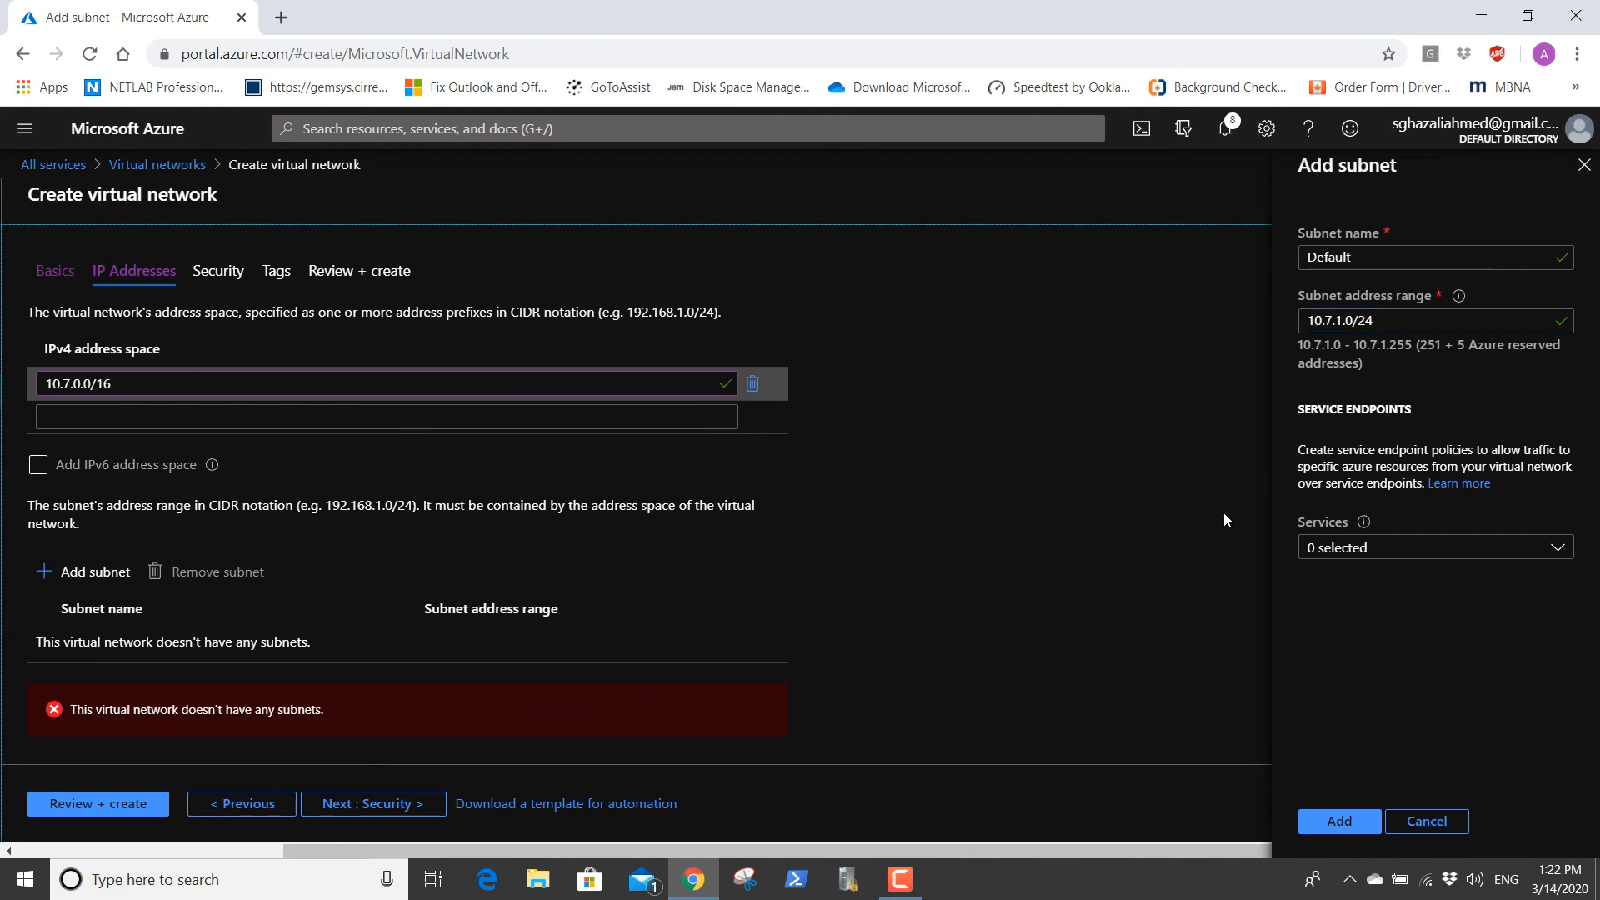
click(1336, 822)
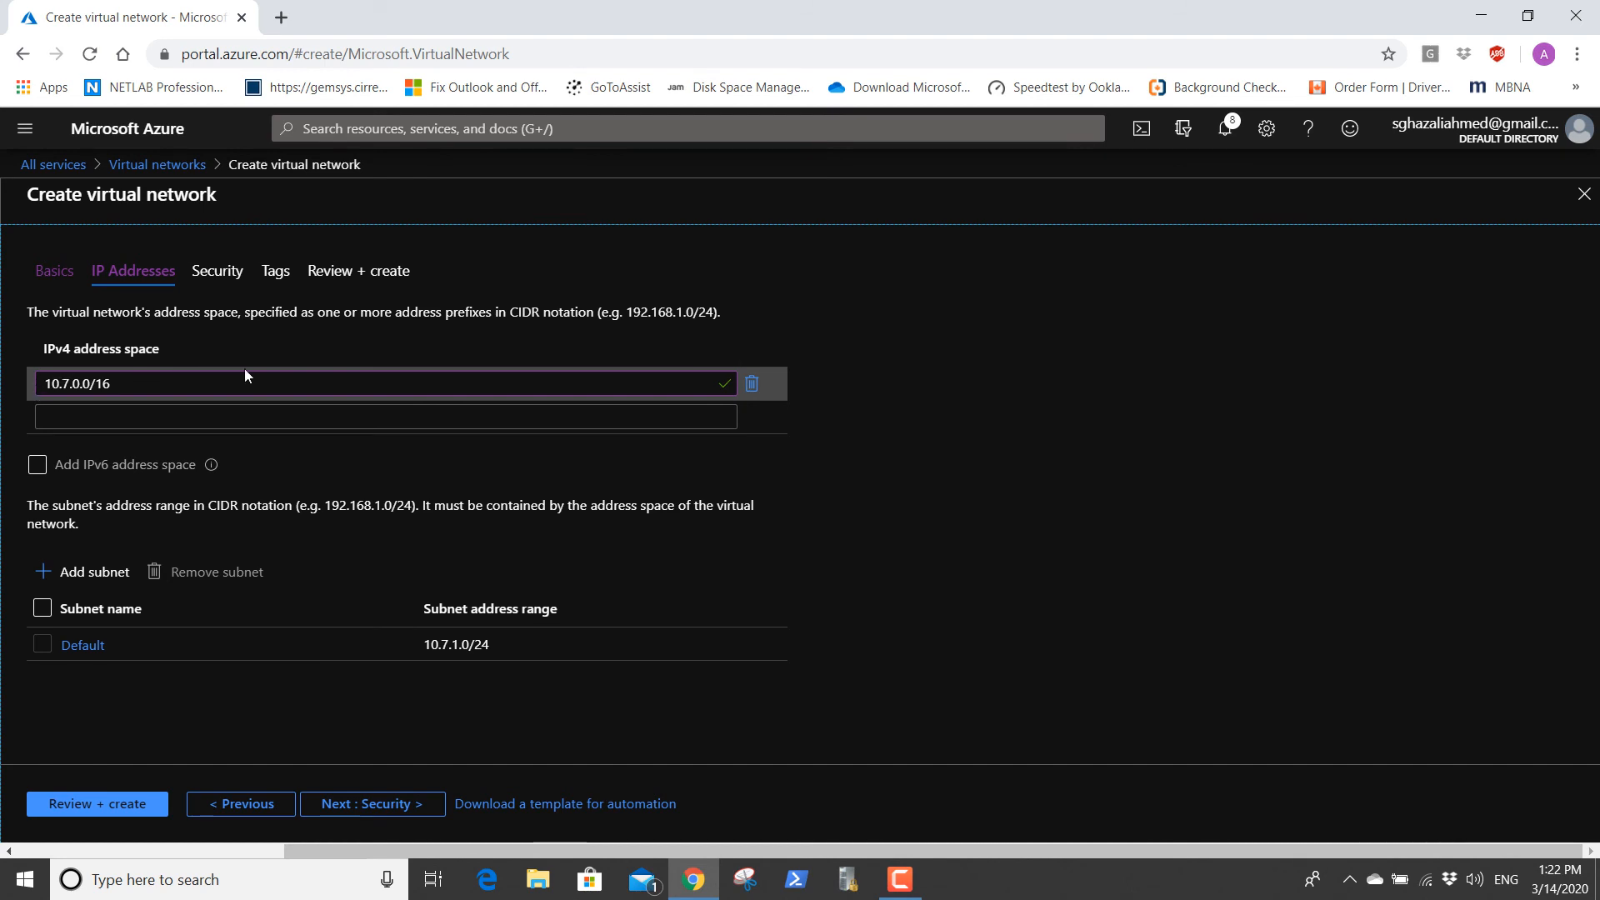
Review and create the VNETCloud2 virtual network, and open the deployed resource.
click(115, 807)
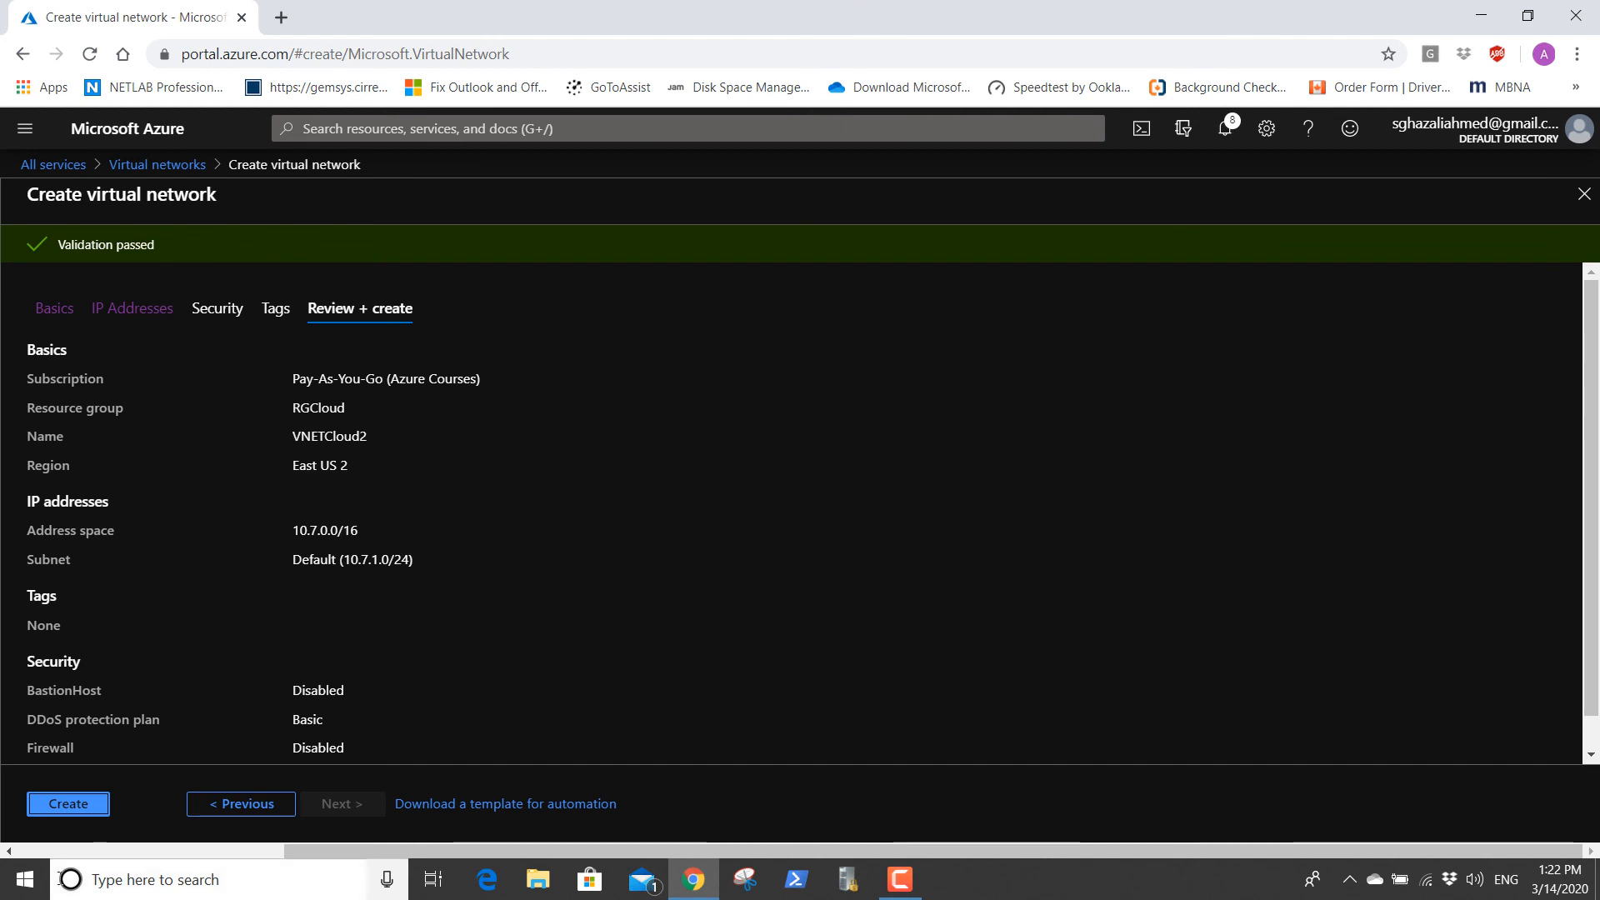
click(69, 804)
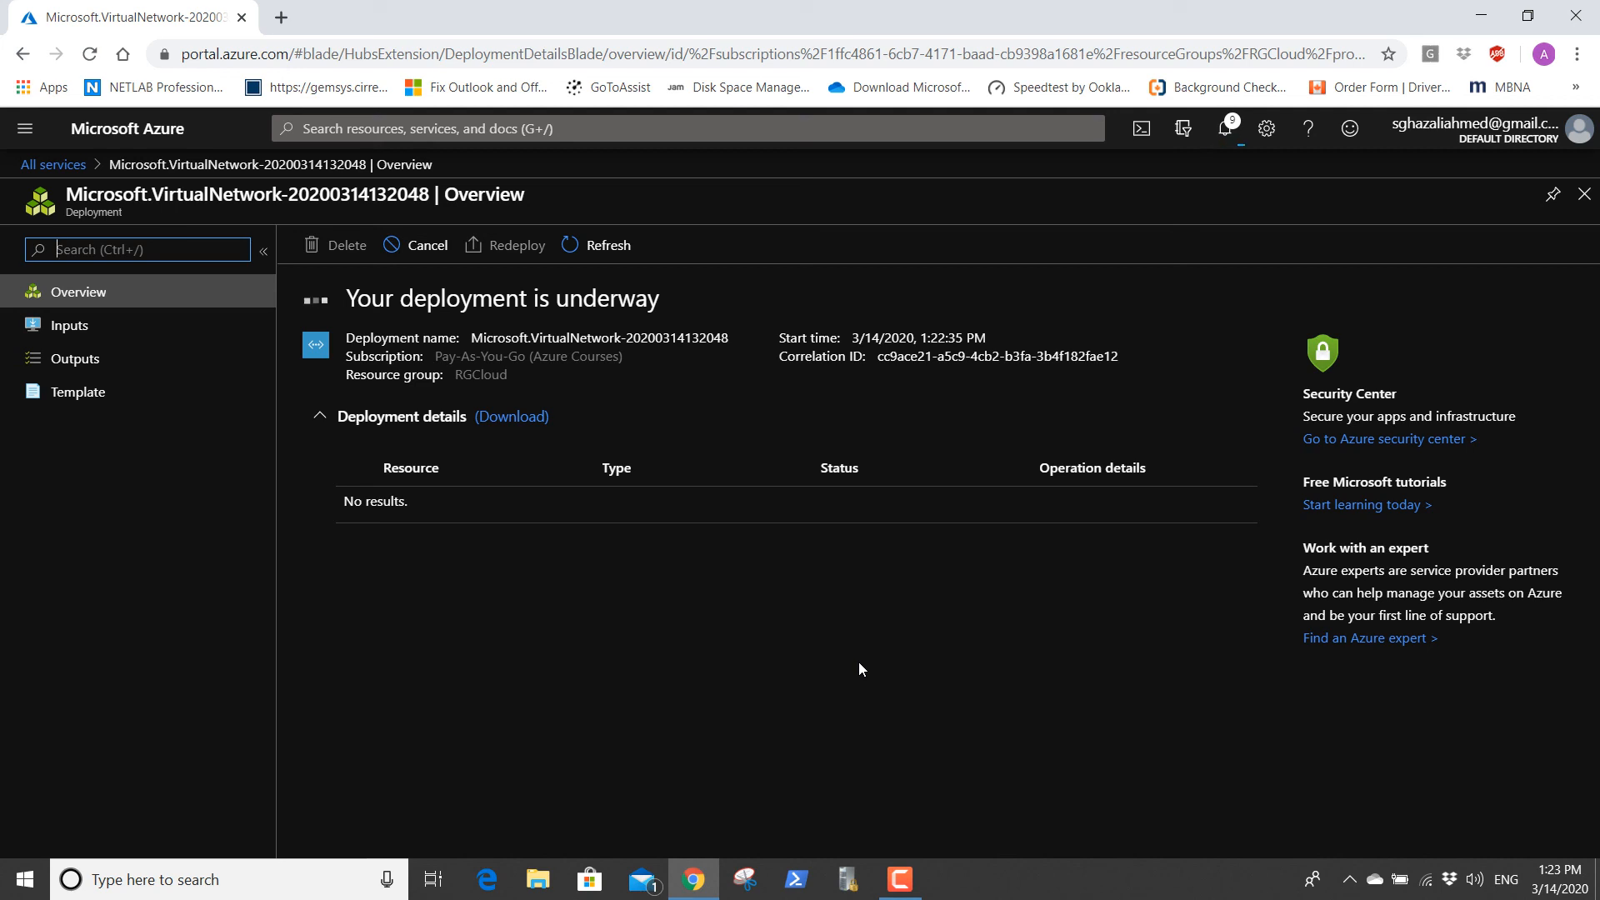
click(900, 885)
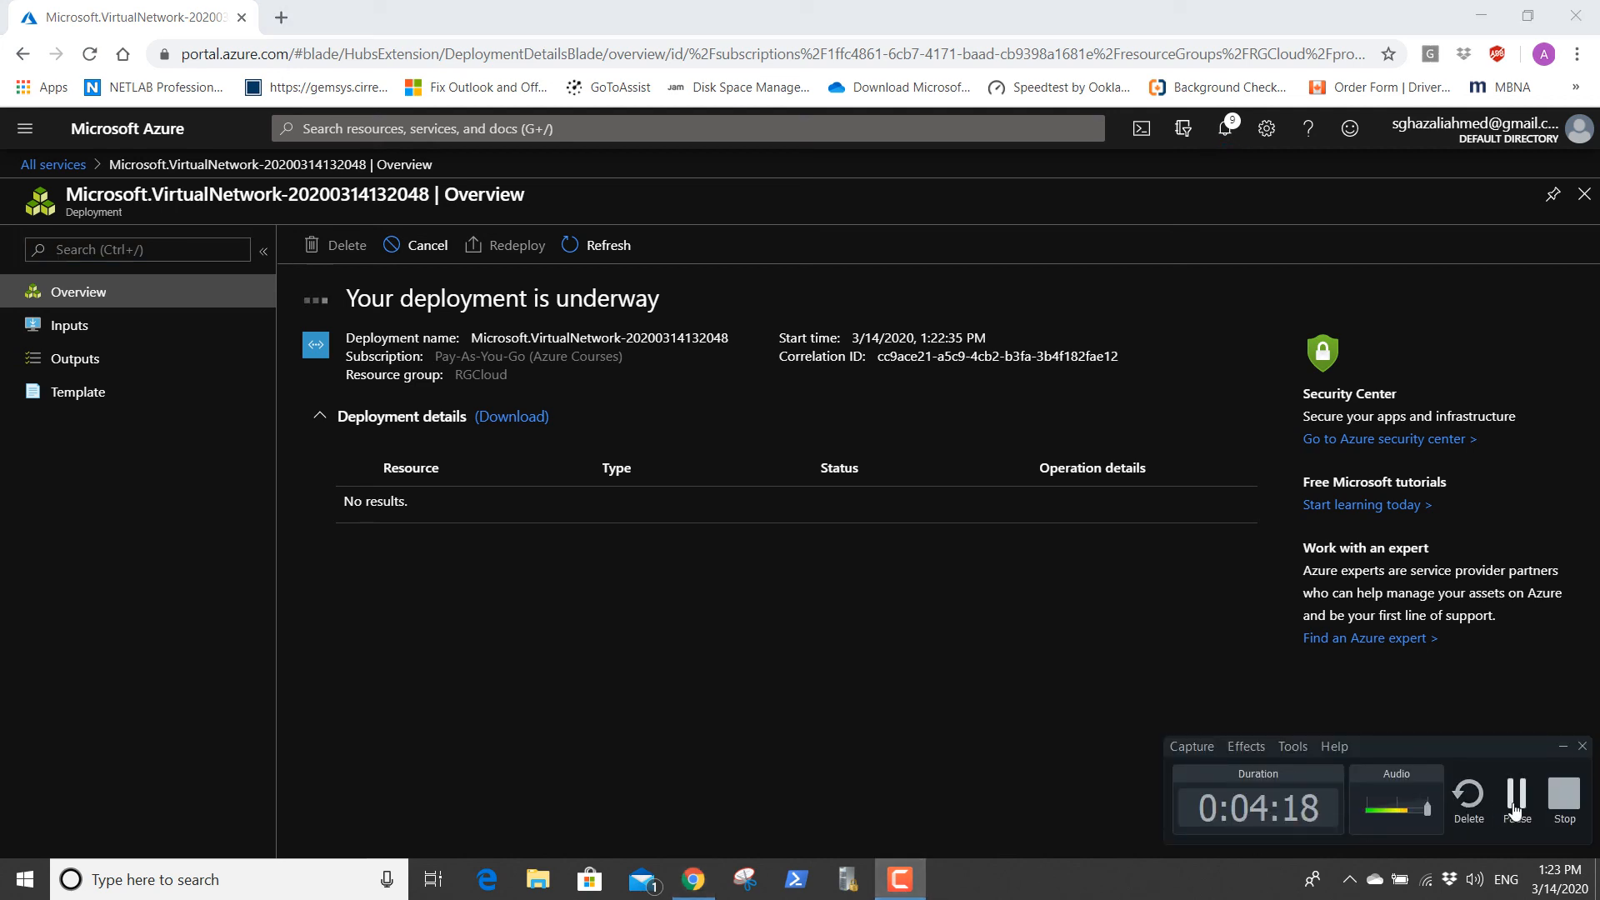
click(1032, 665)
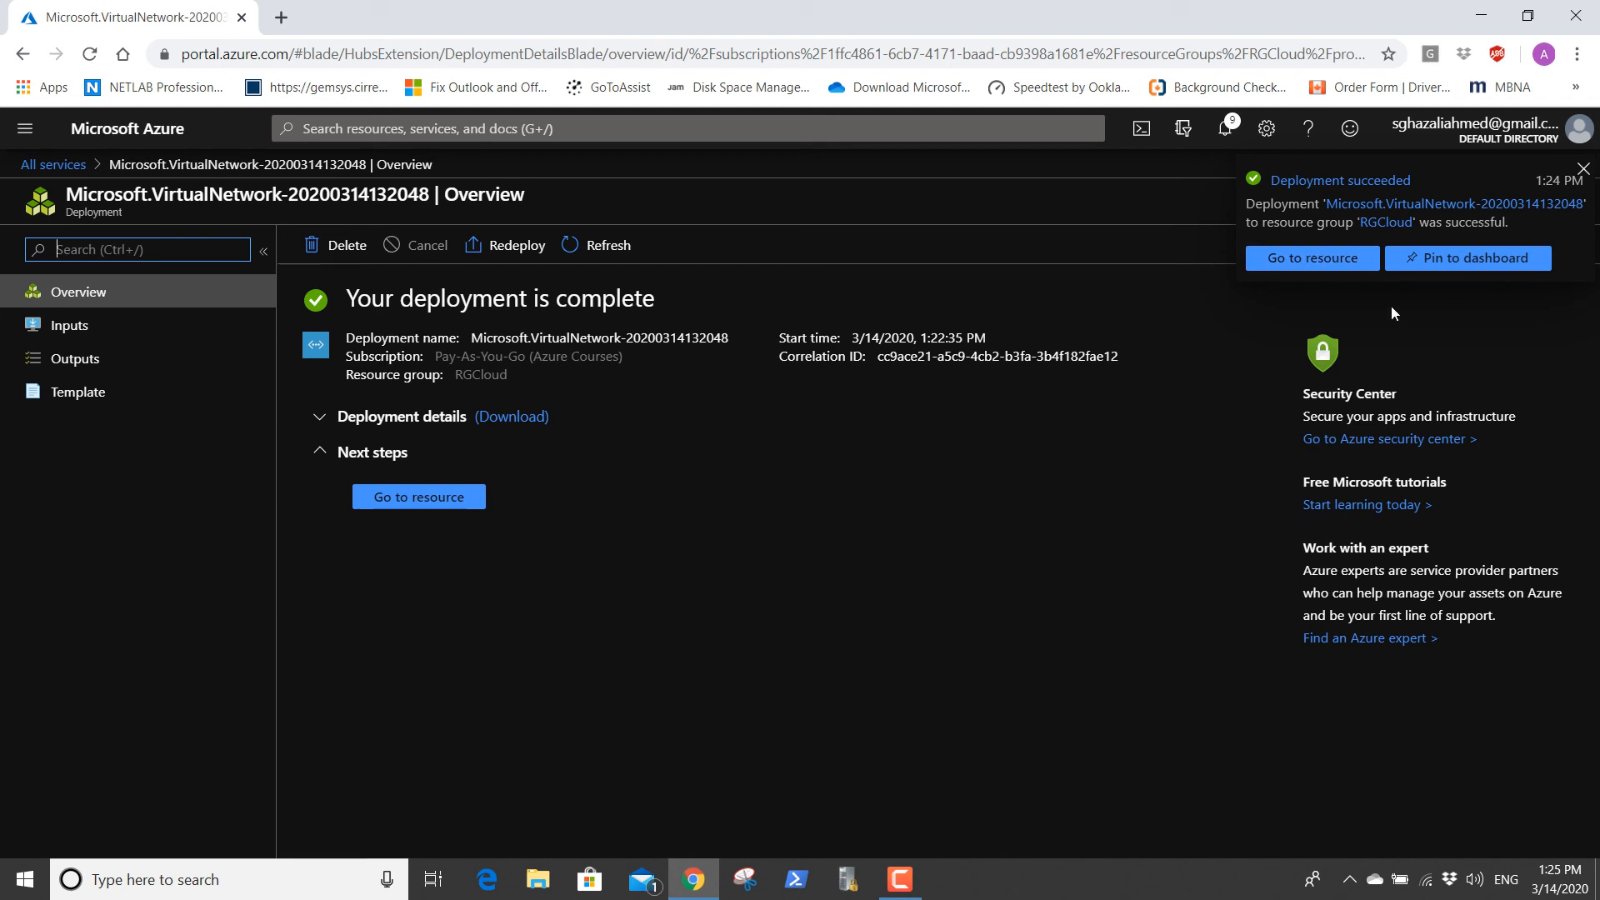
click(1310, 259)
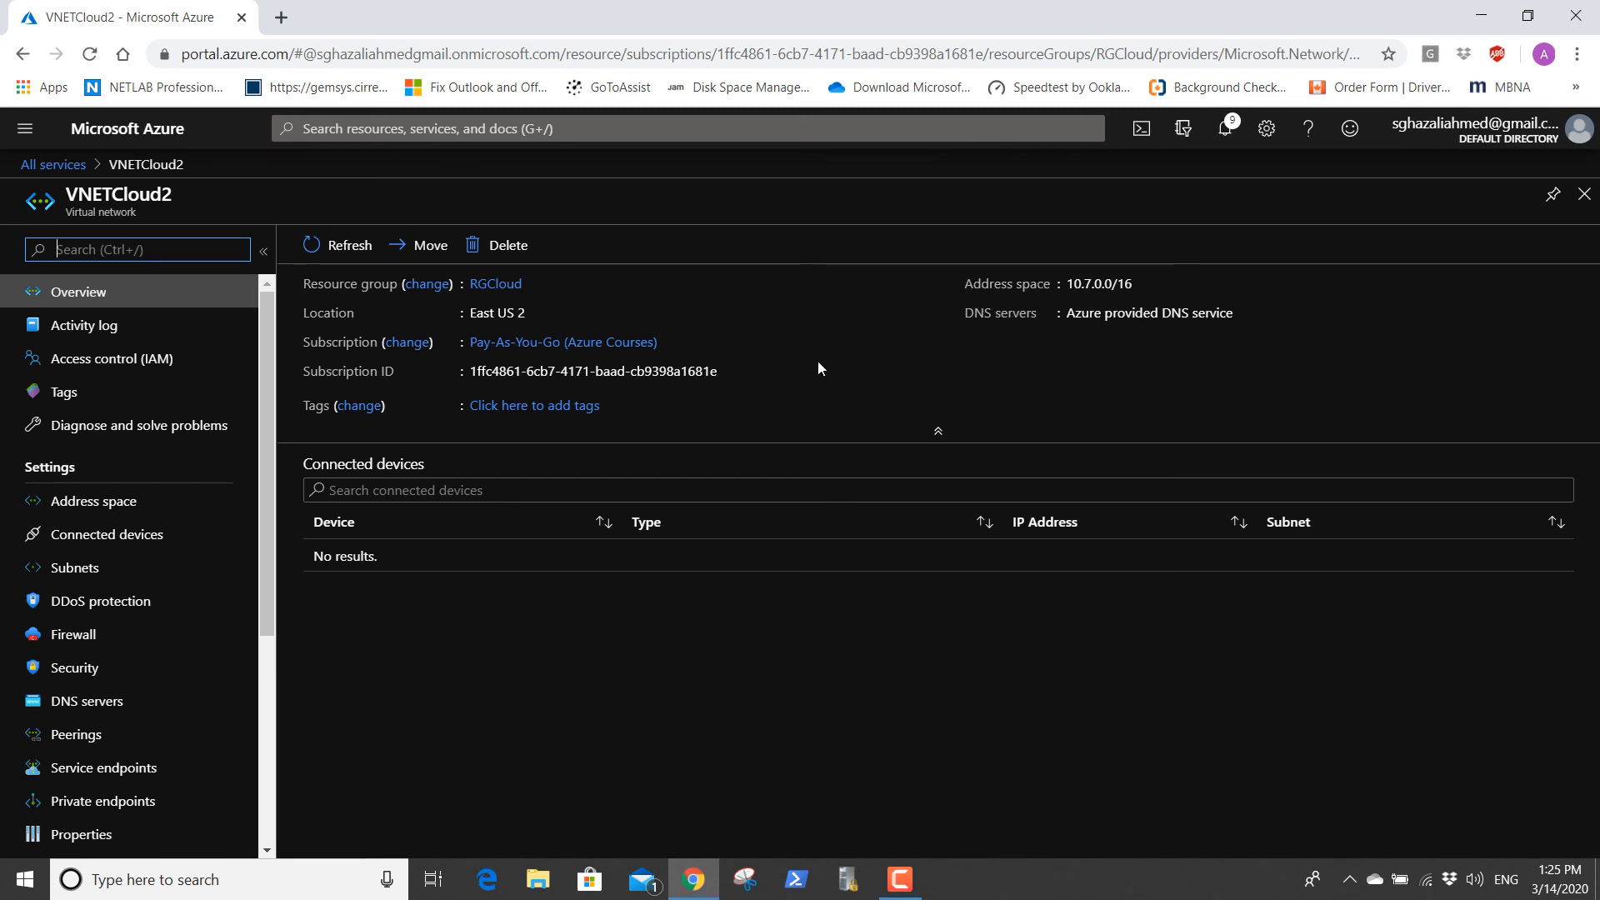
Start a new virtual network named VNETCloud3 in resource group RGCloud, with the region set to (US) East US 2.
click(54, 171)
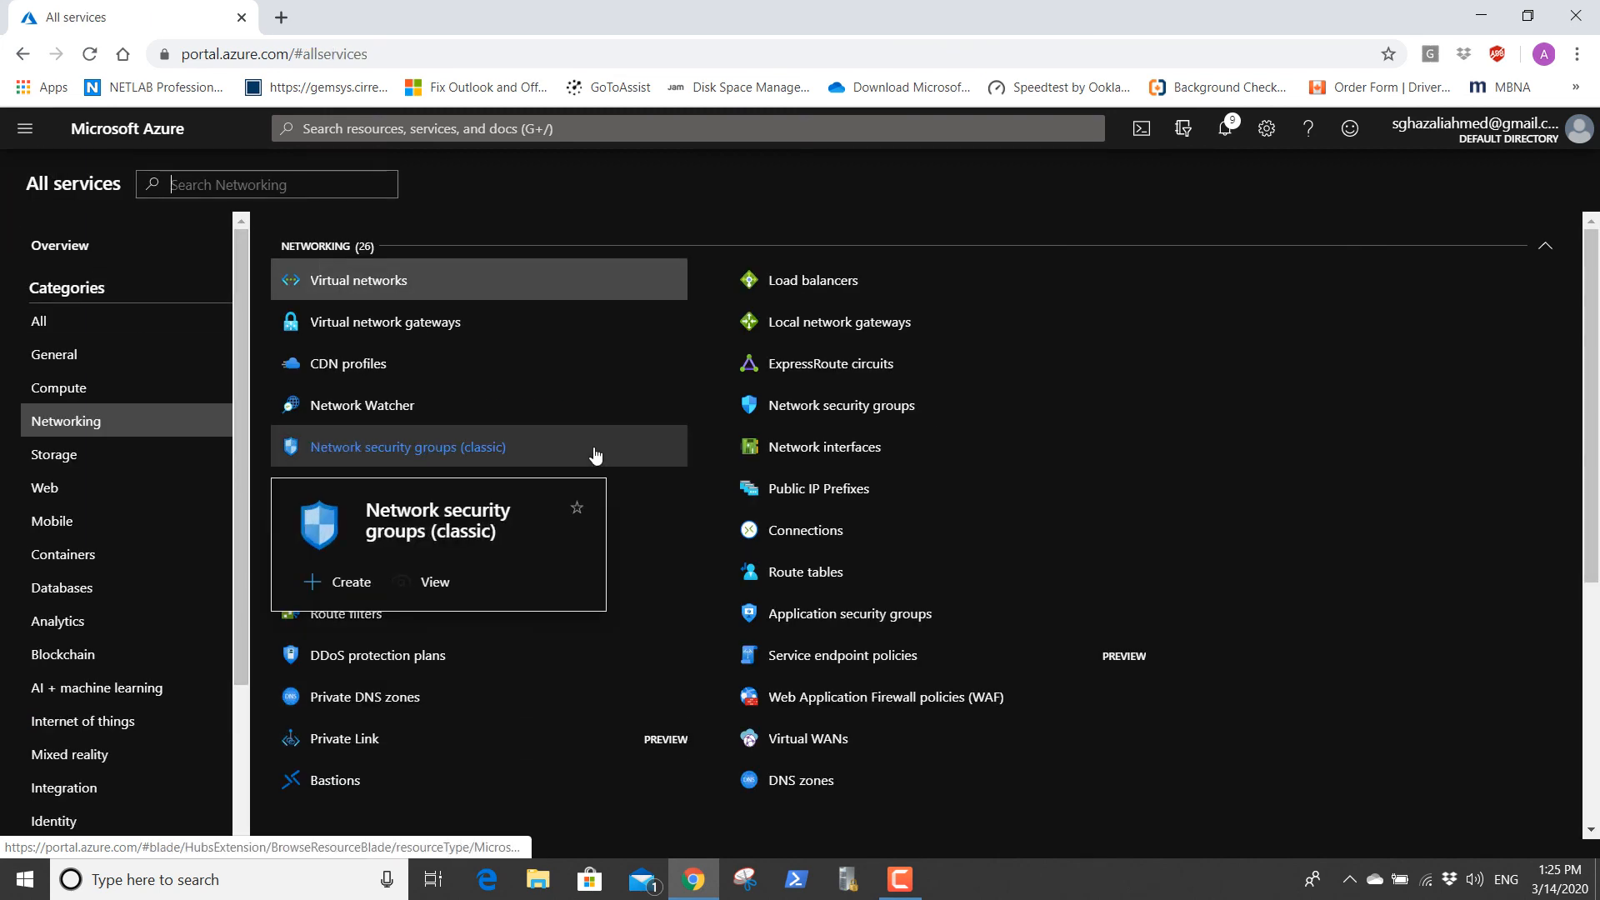
click(379, 297)
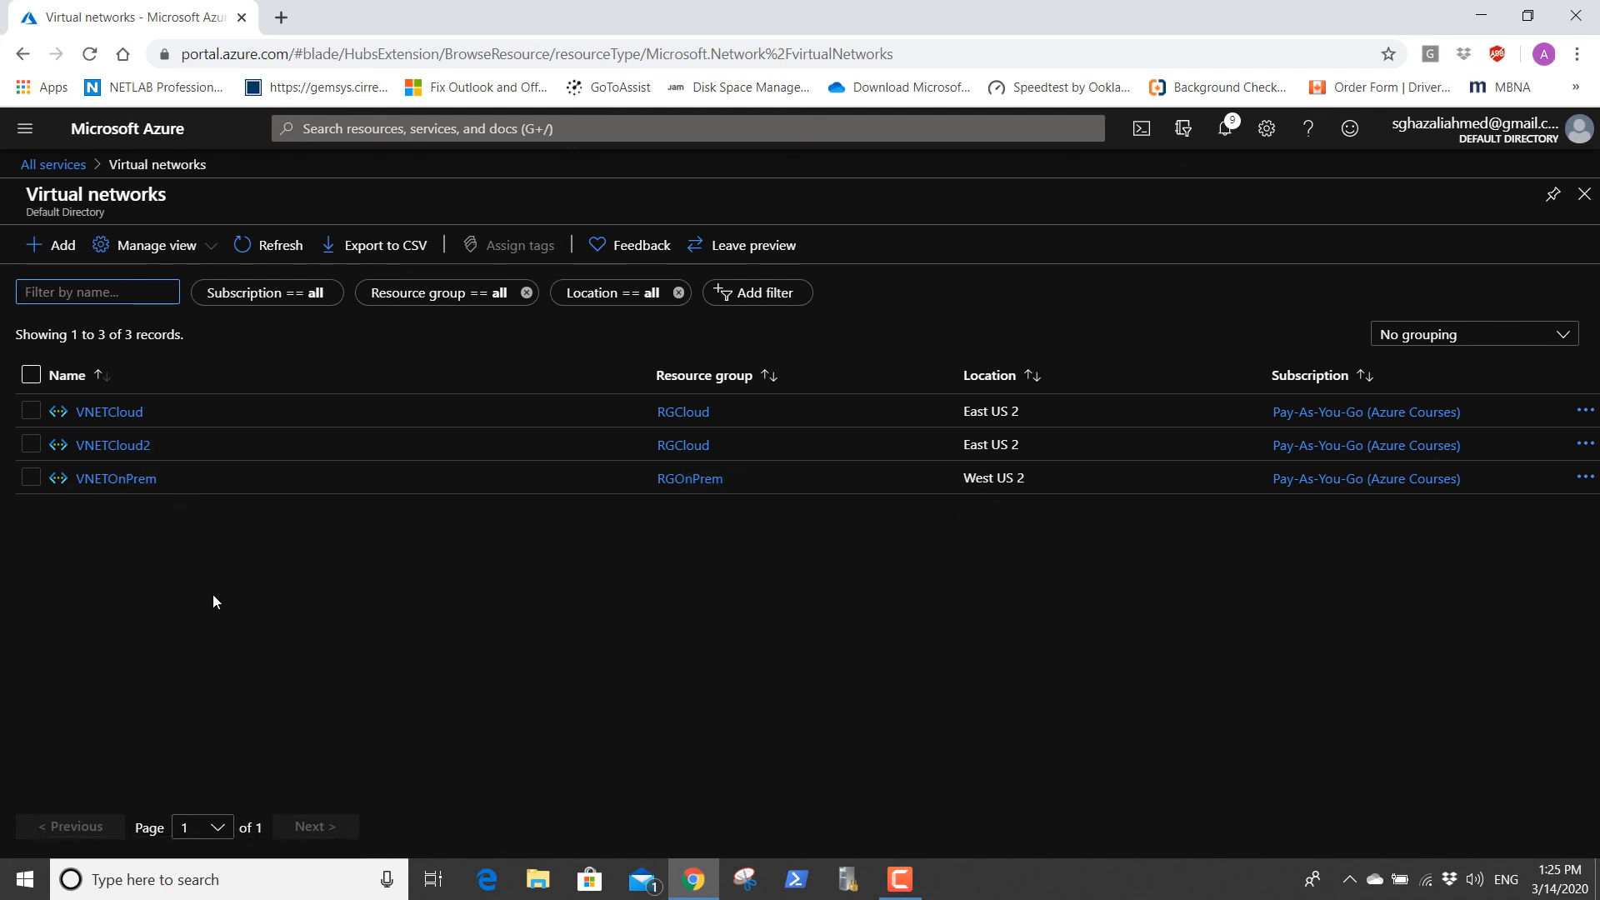
click(62, 247)
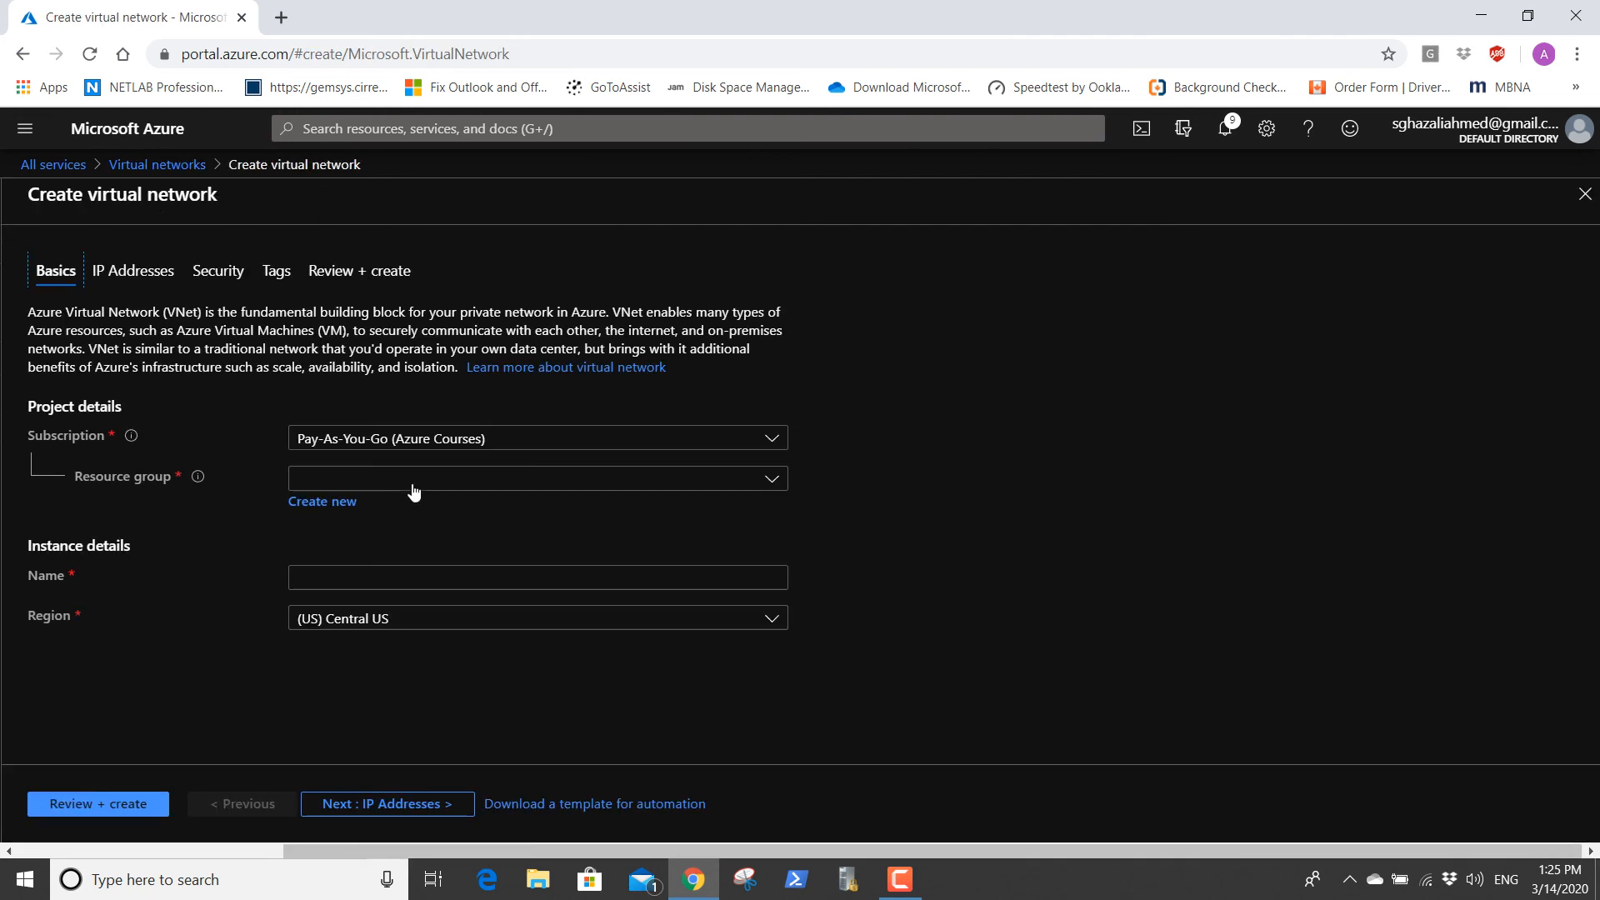
click(412, 485)
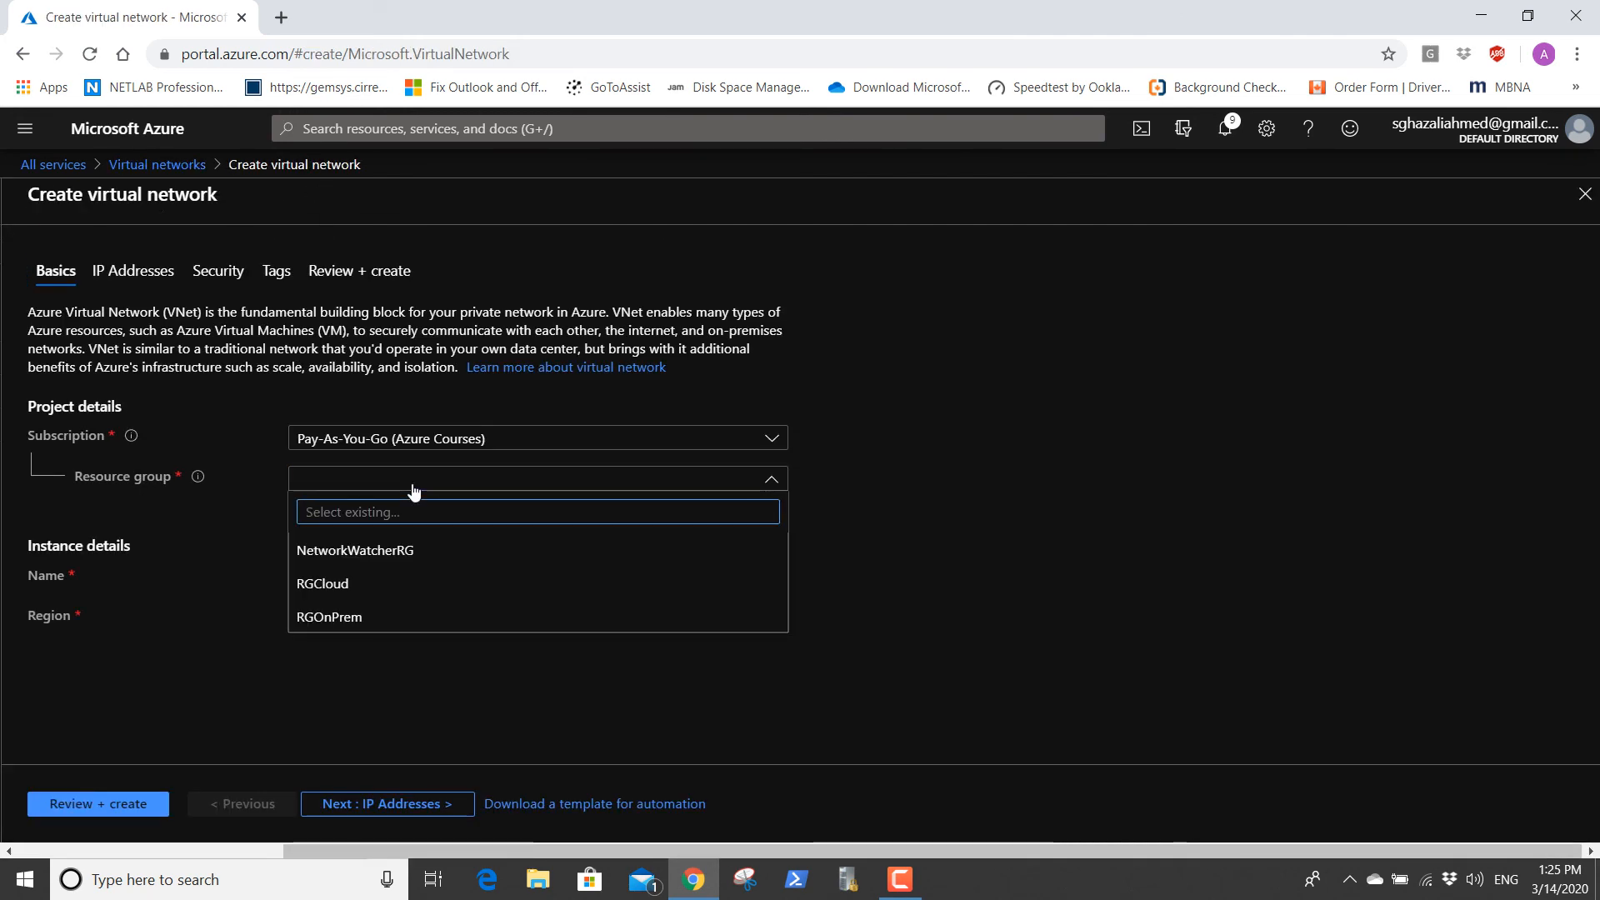
click(429, 585)
click(382, 586)
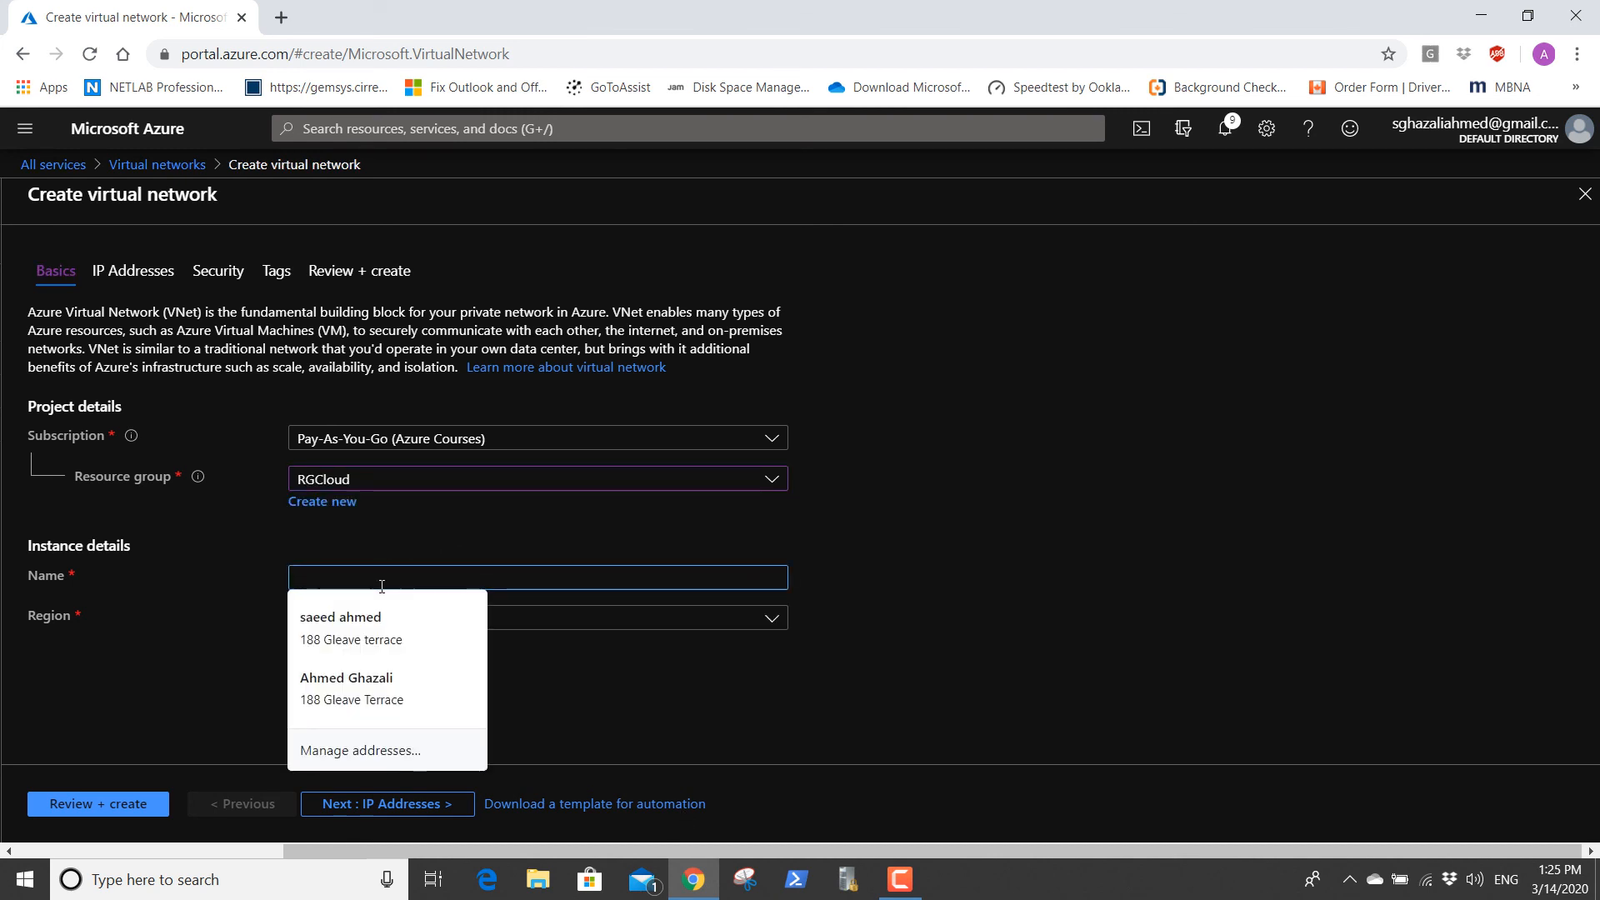
text(VNETClo)
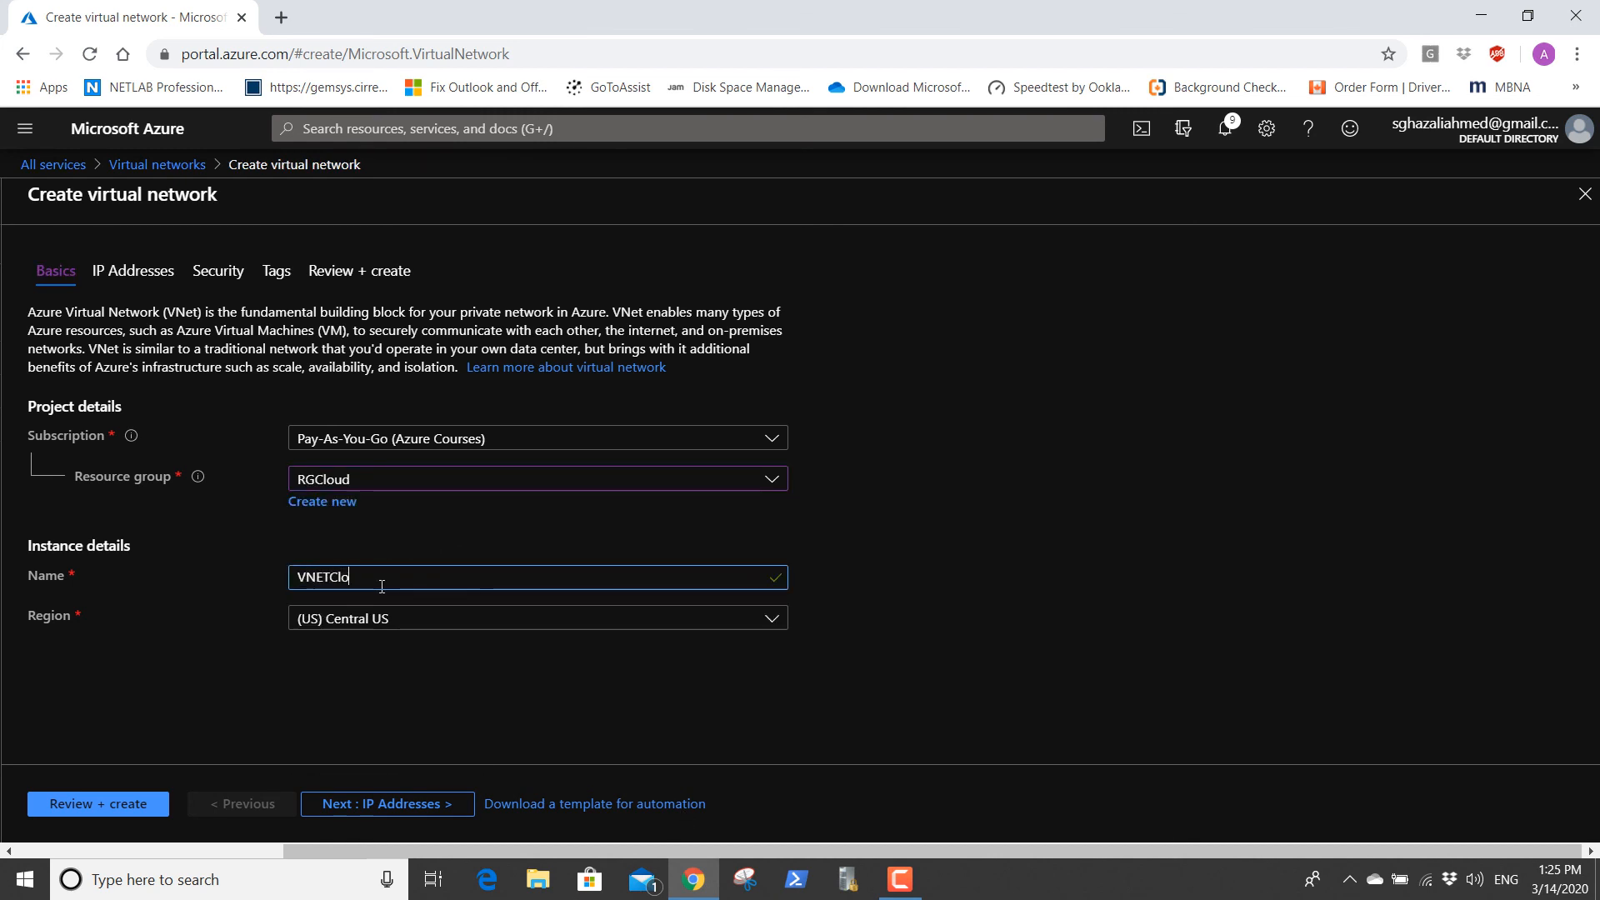
text(ud3)
click(434, 623)
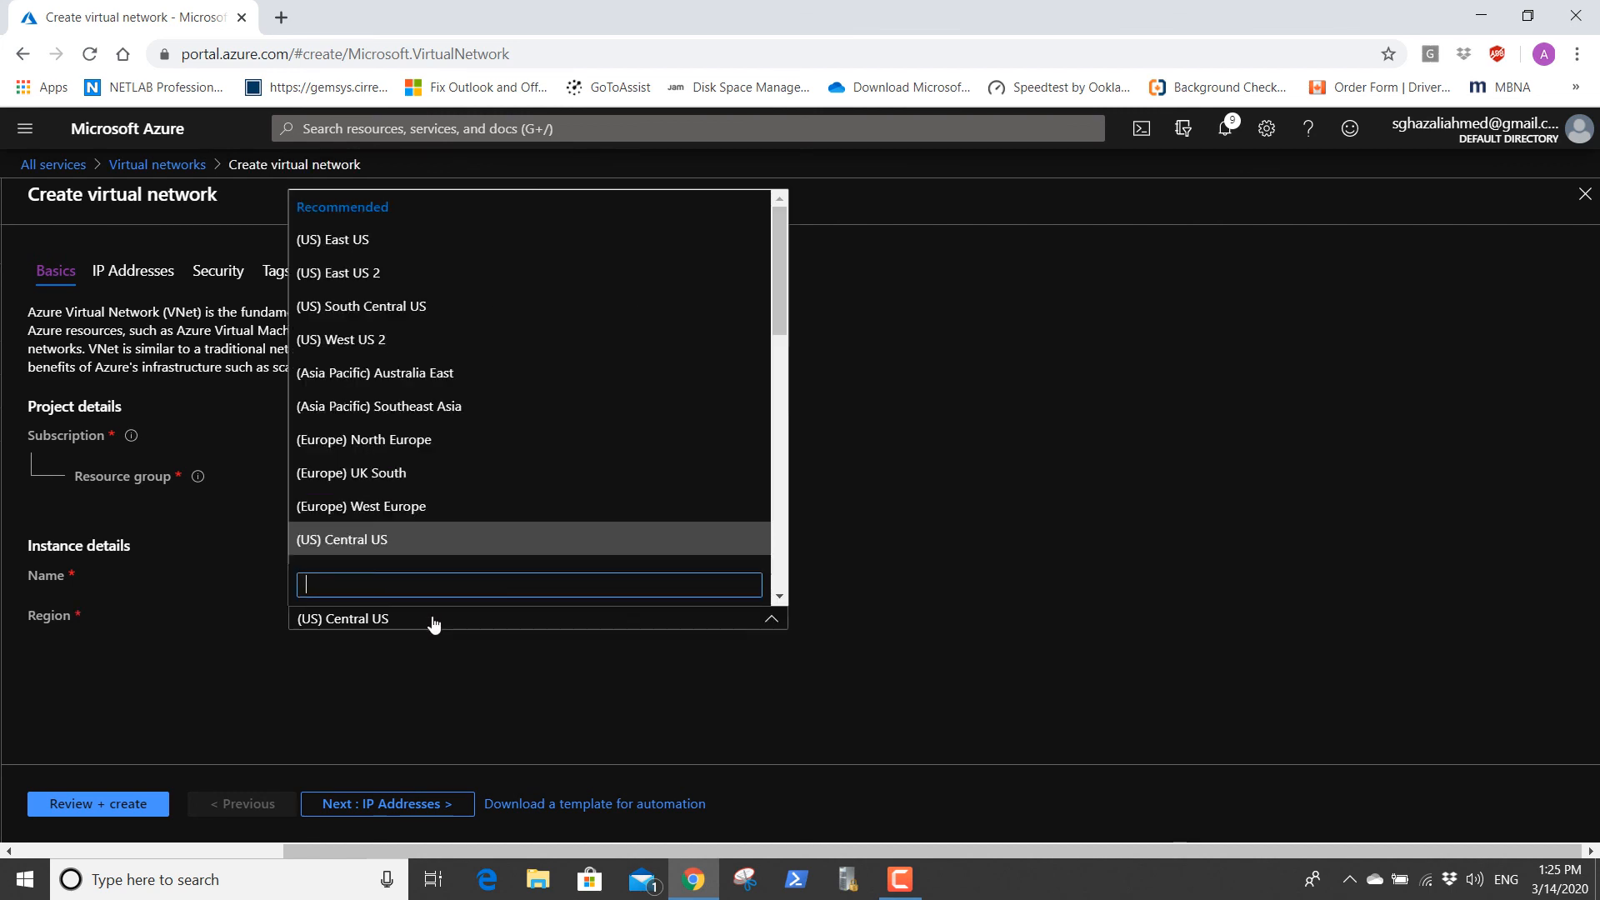
click(358, 272)
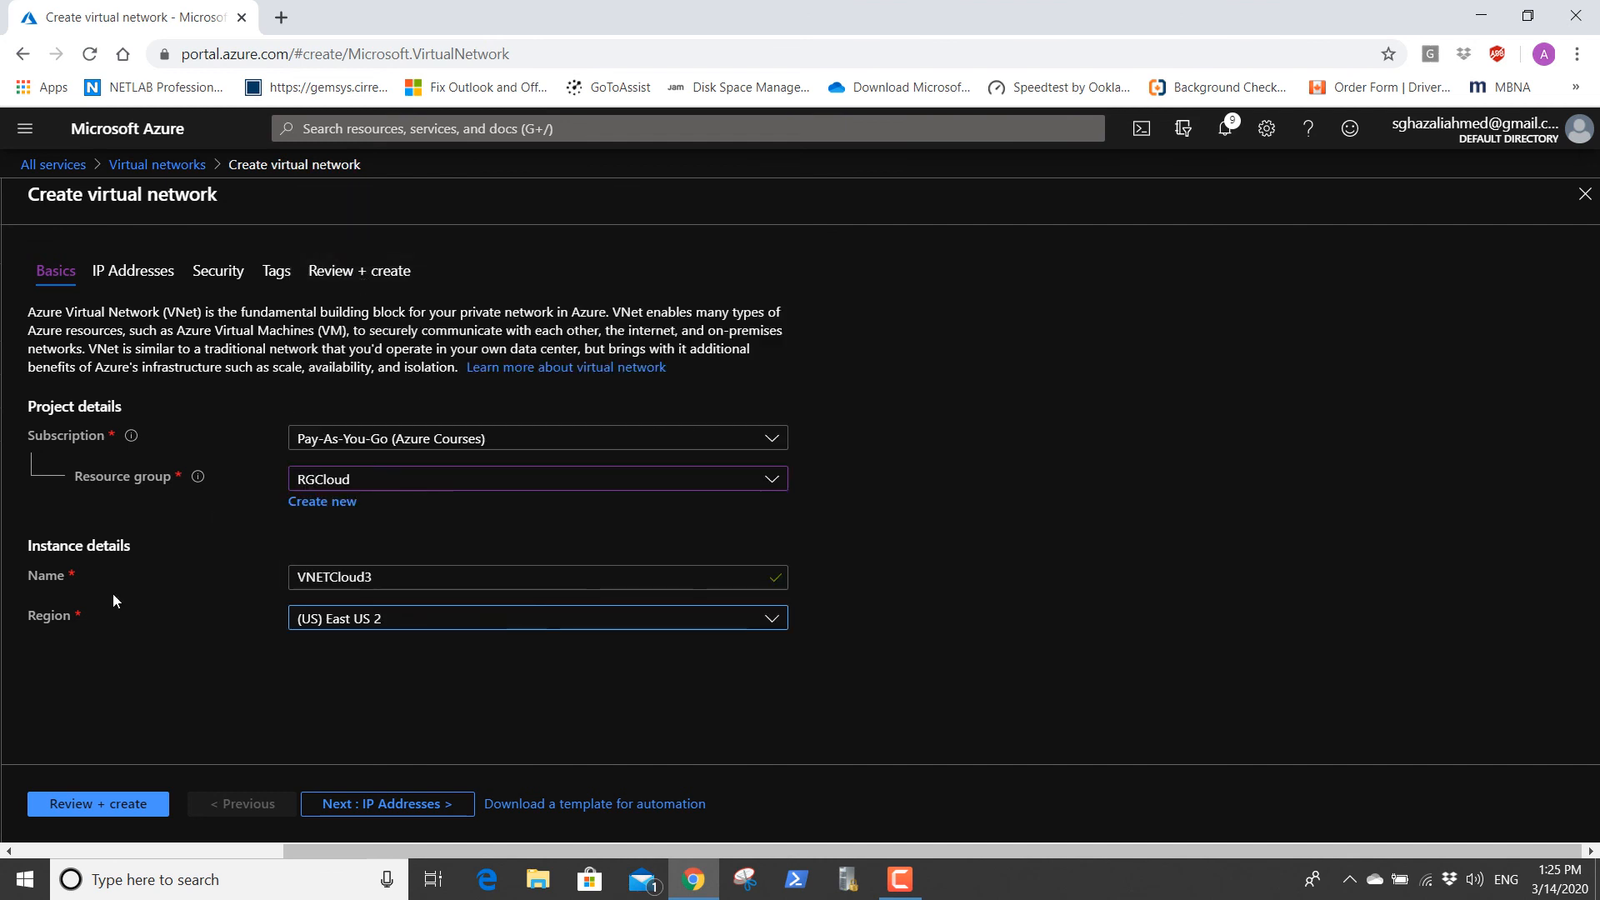
Replace the new virtual network's default IPv4 address space with 10.8.0.0/16.
click(147, 268)
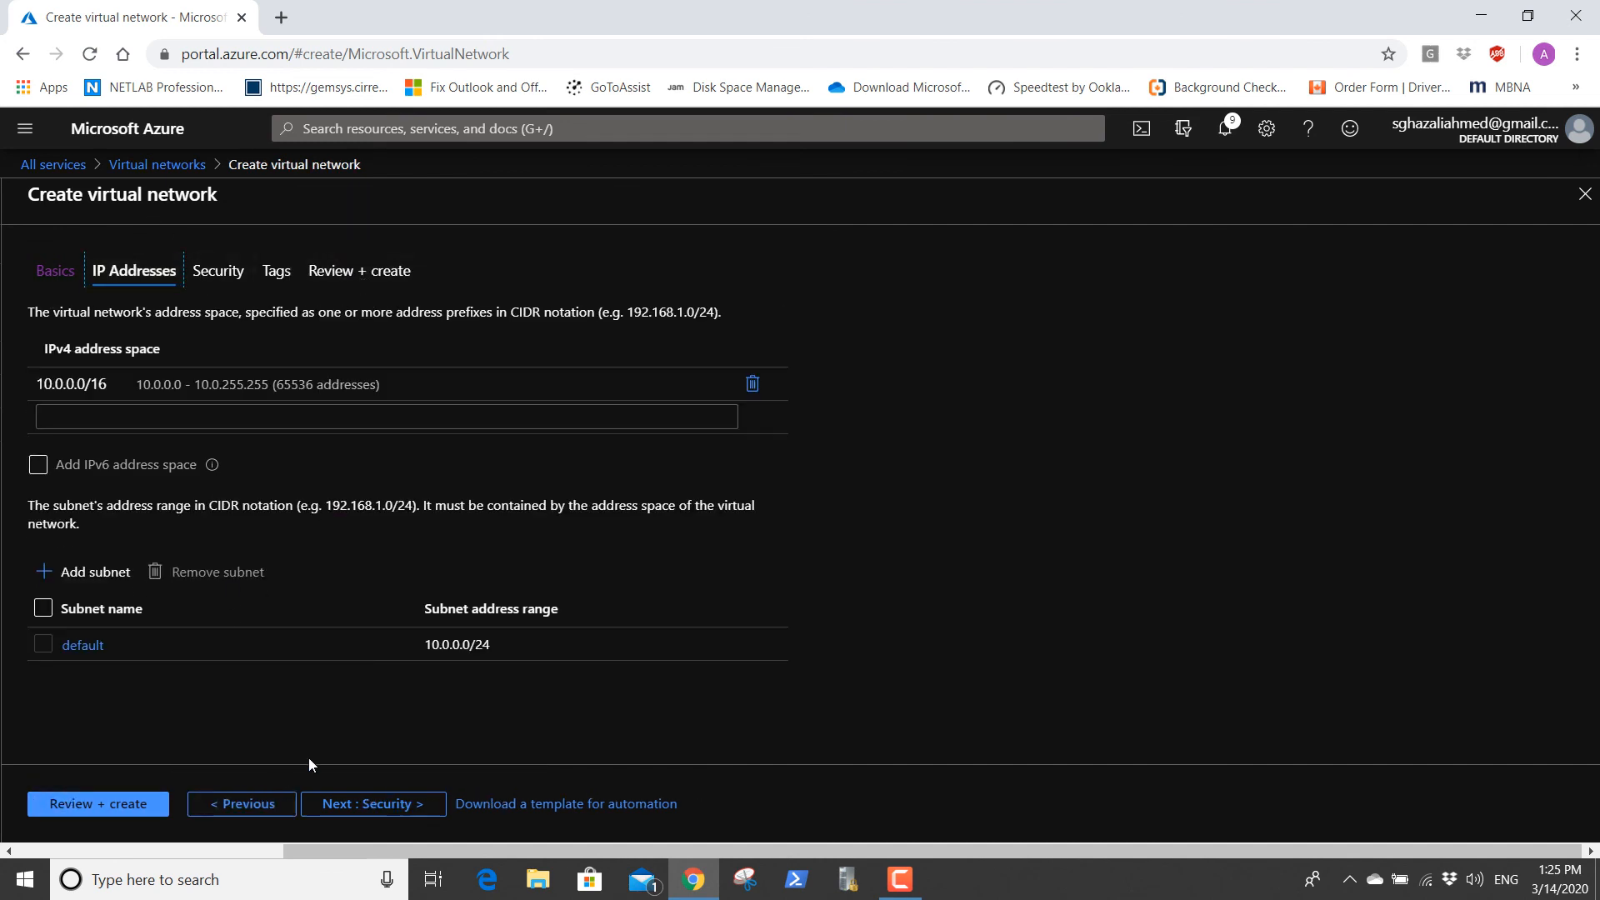
click(751, 382)
click(161, 380)
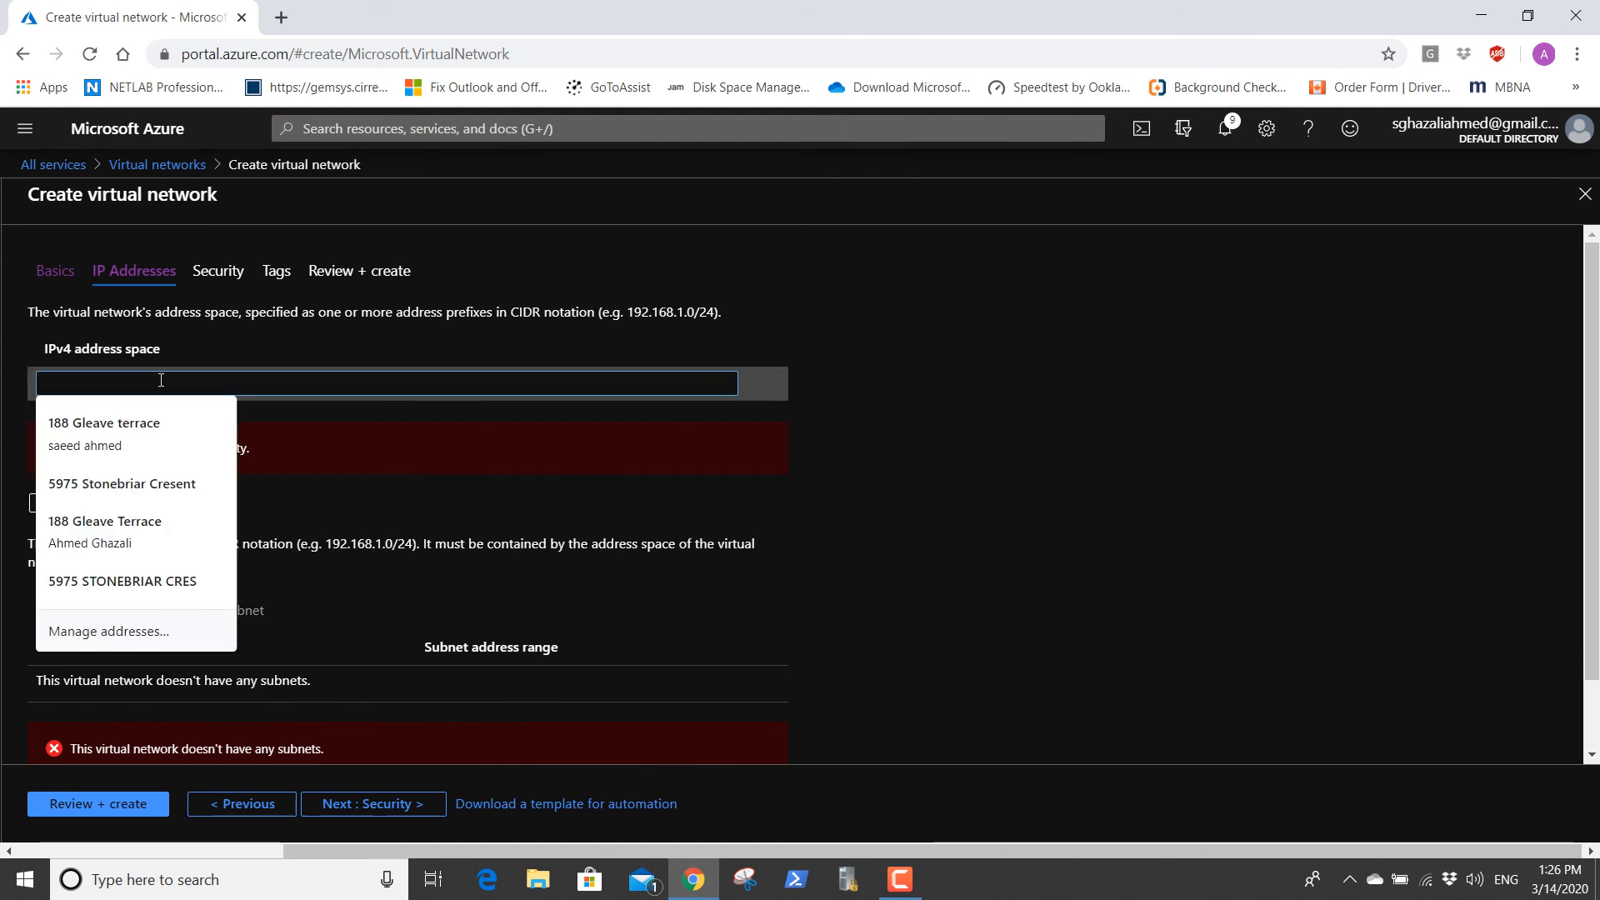
text(10.8)
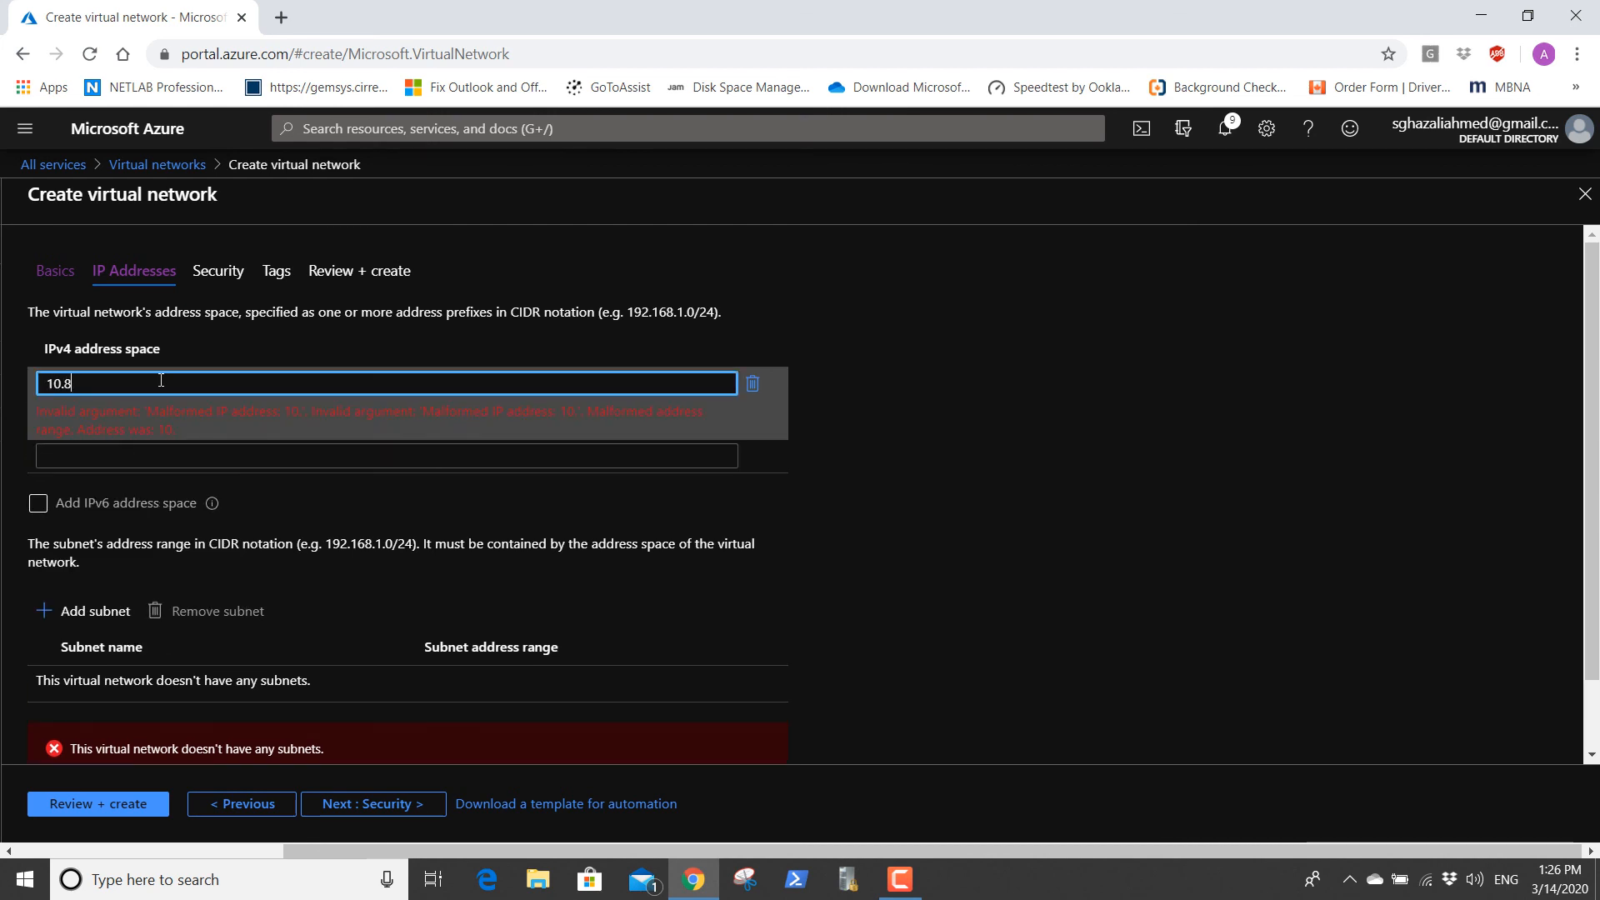
text(.1.0)
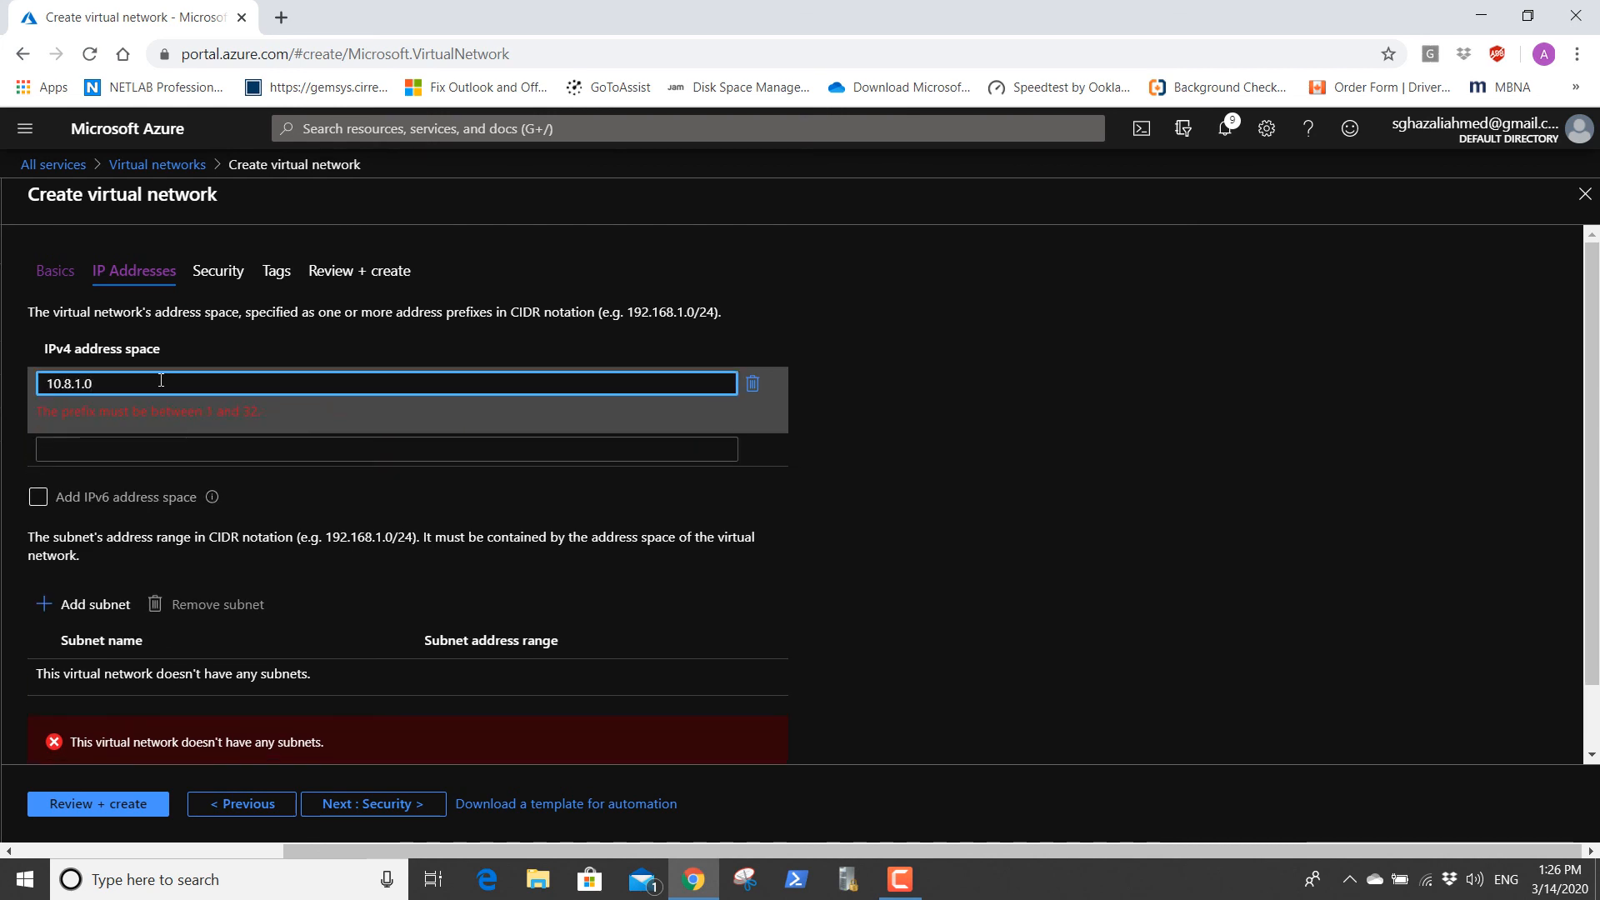
key(BackSpace)
key(BackSpace)
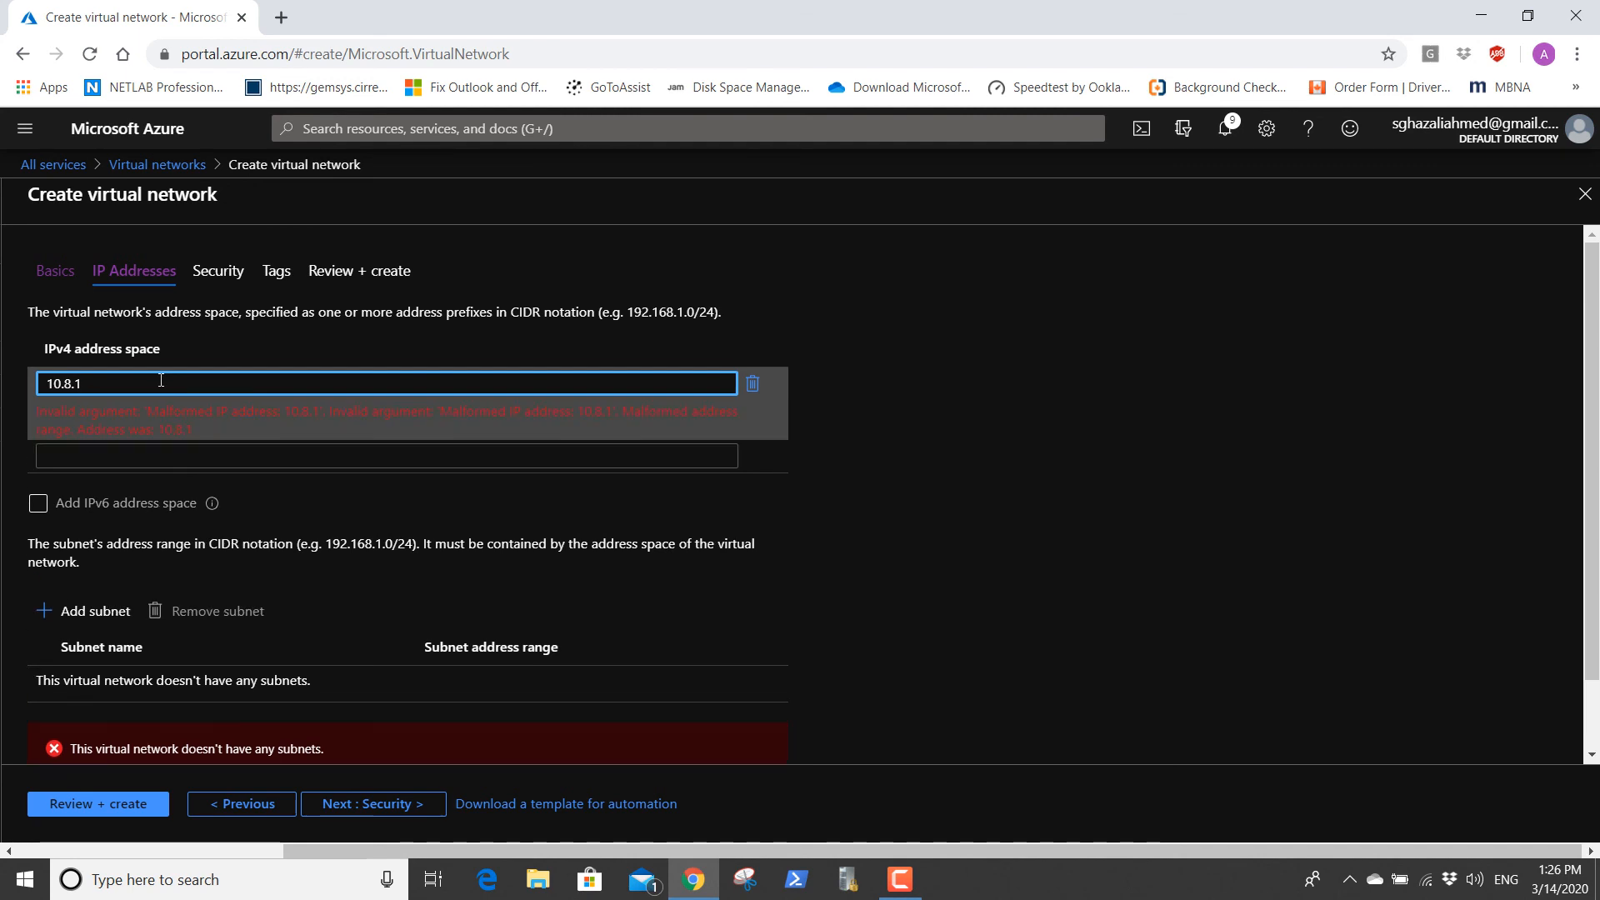
key(BackSpace)
text(0.0/24)
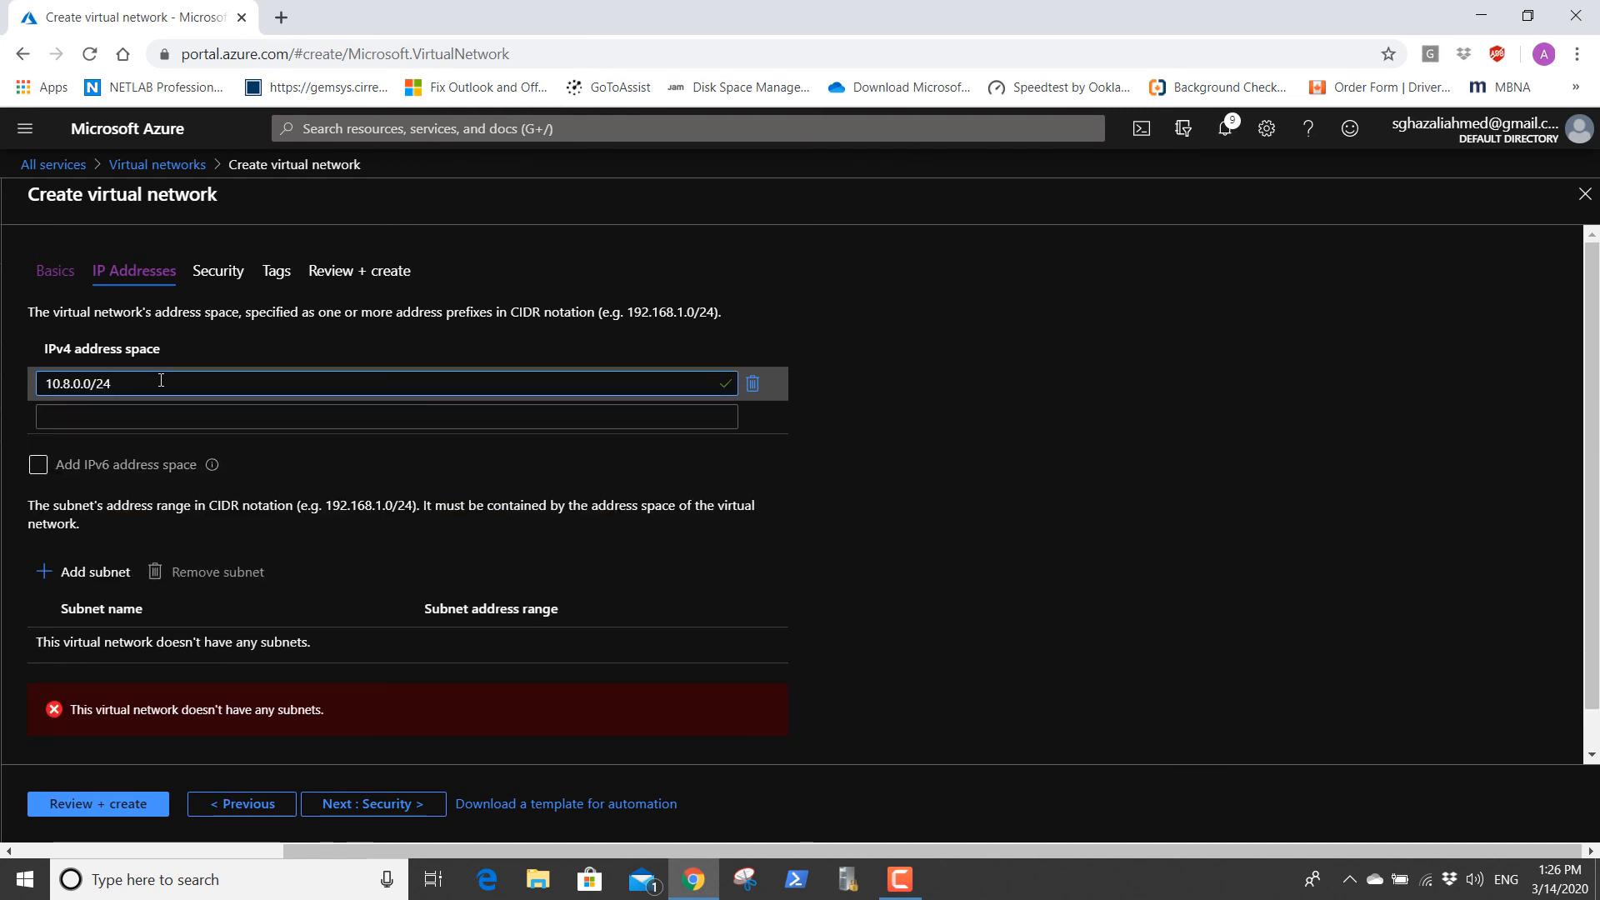
key(BackSpace)
key(BackSpace)
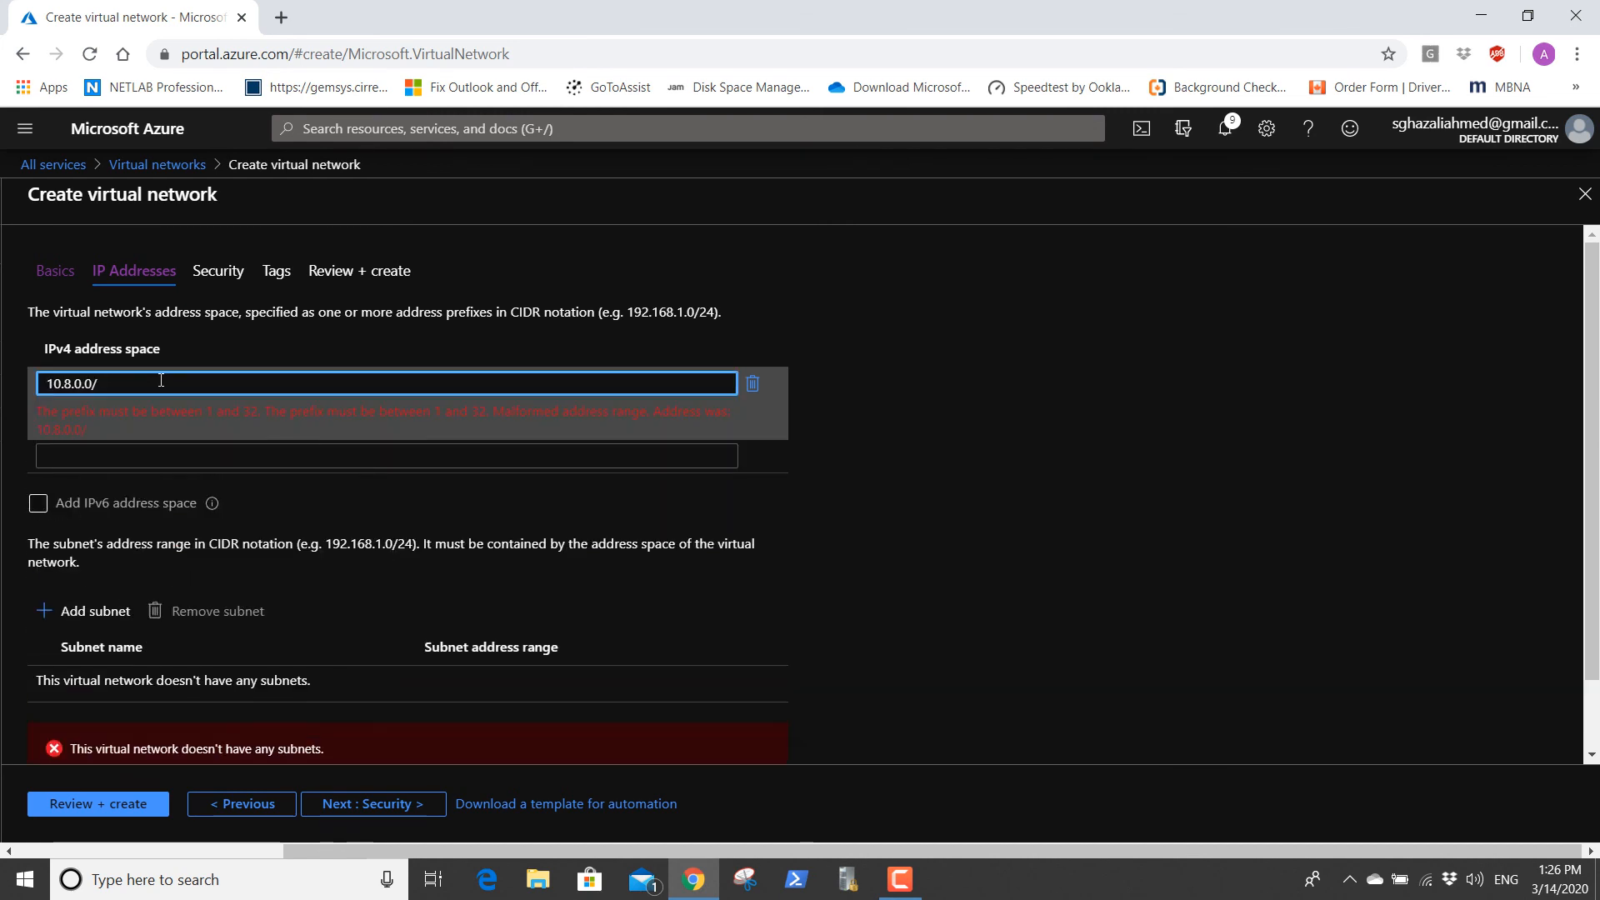
text(16)
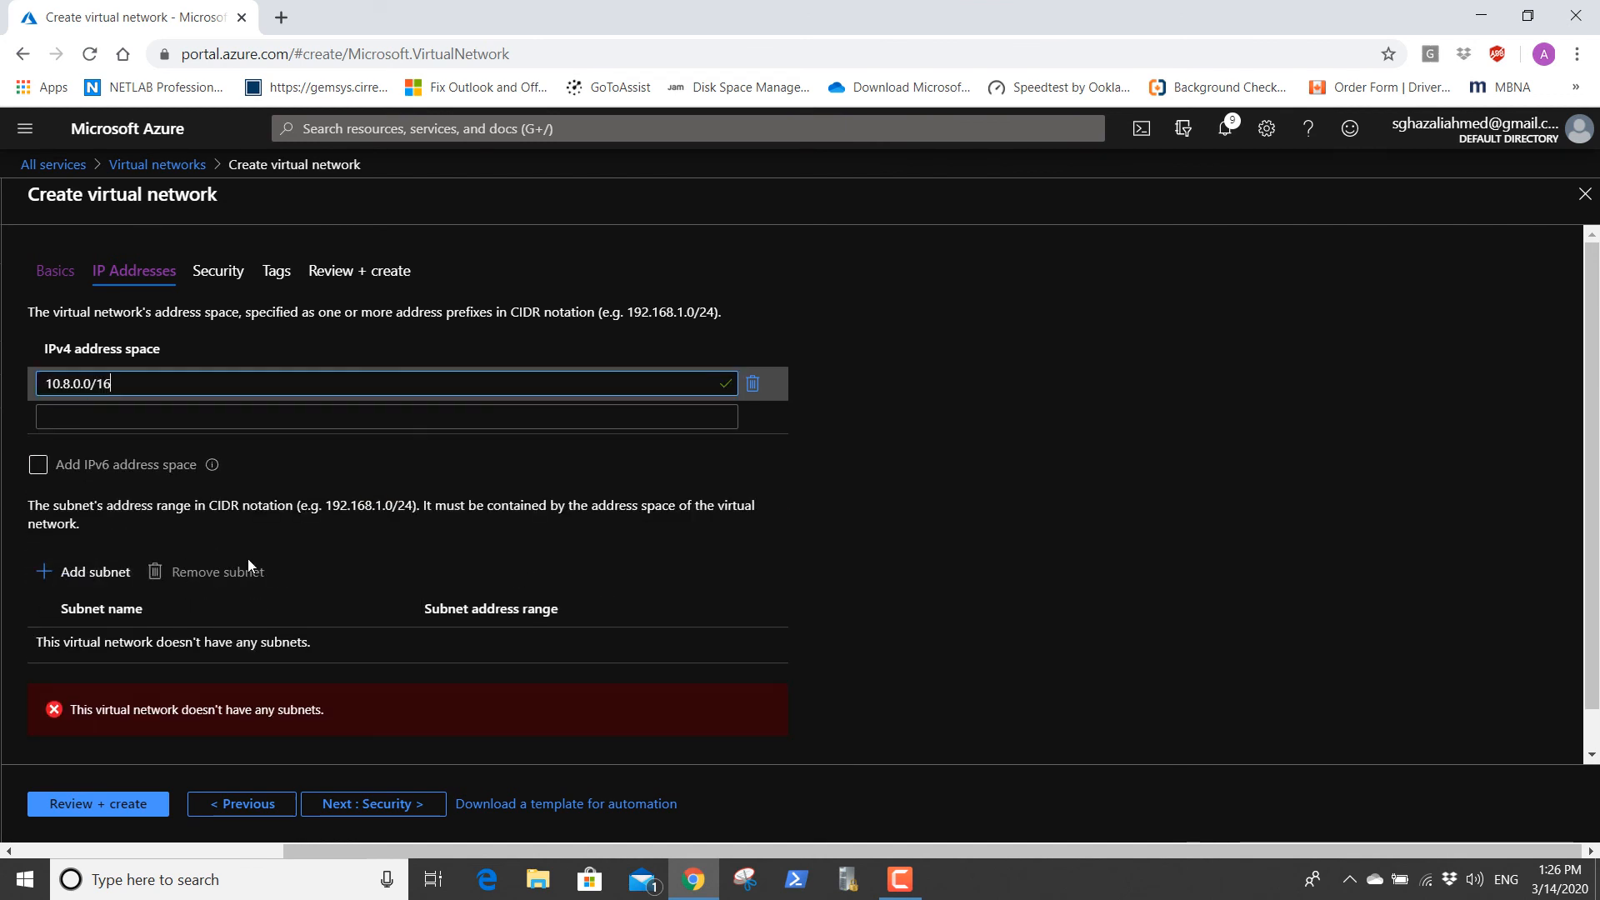
Add a subnet named default with the address range 10.8.1.0/24 to the new virtual network.
click(92, 572)
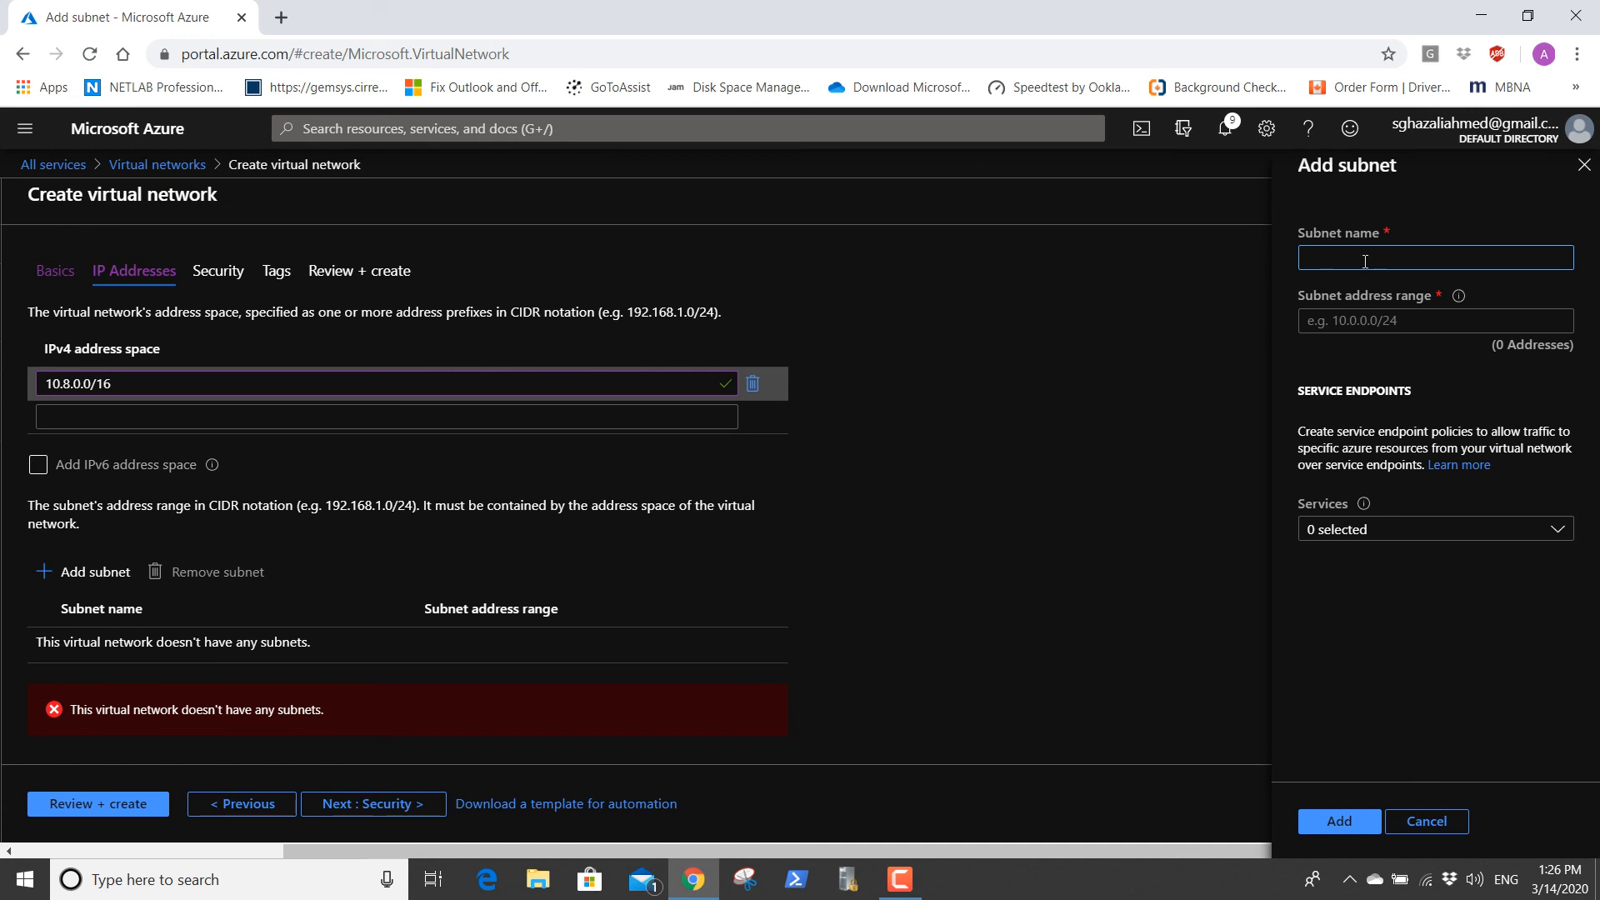
text(default)
click(1360, 319)
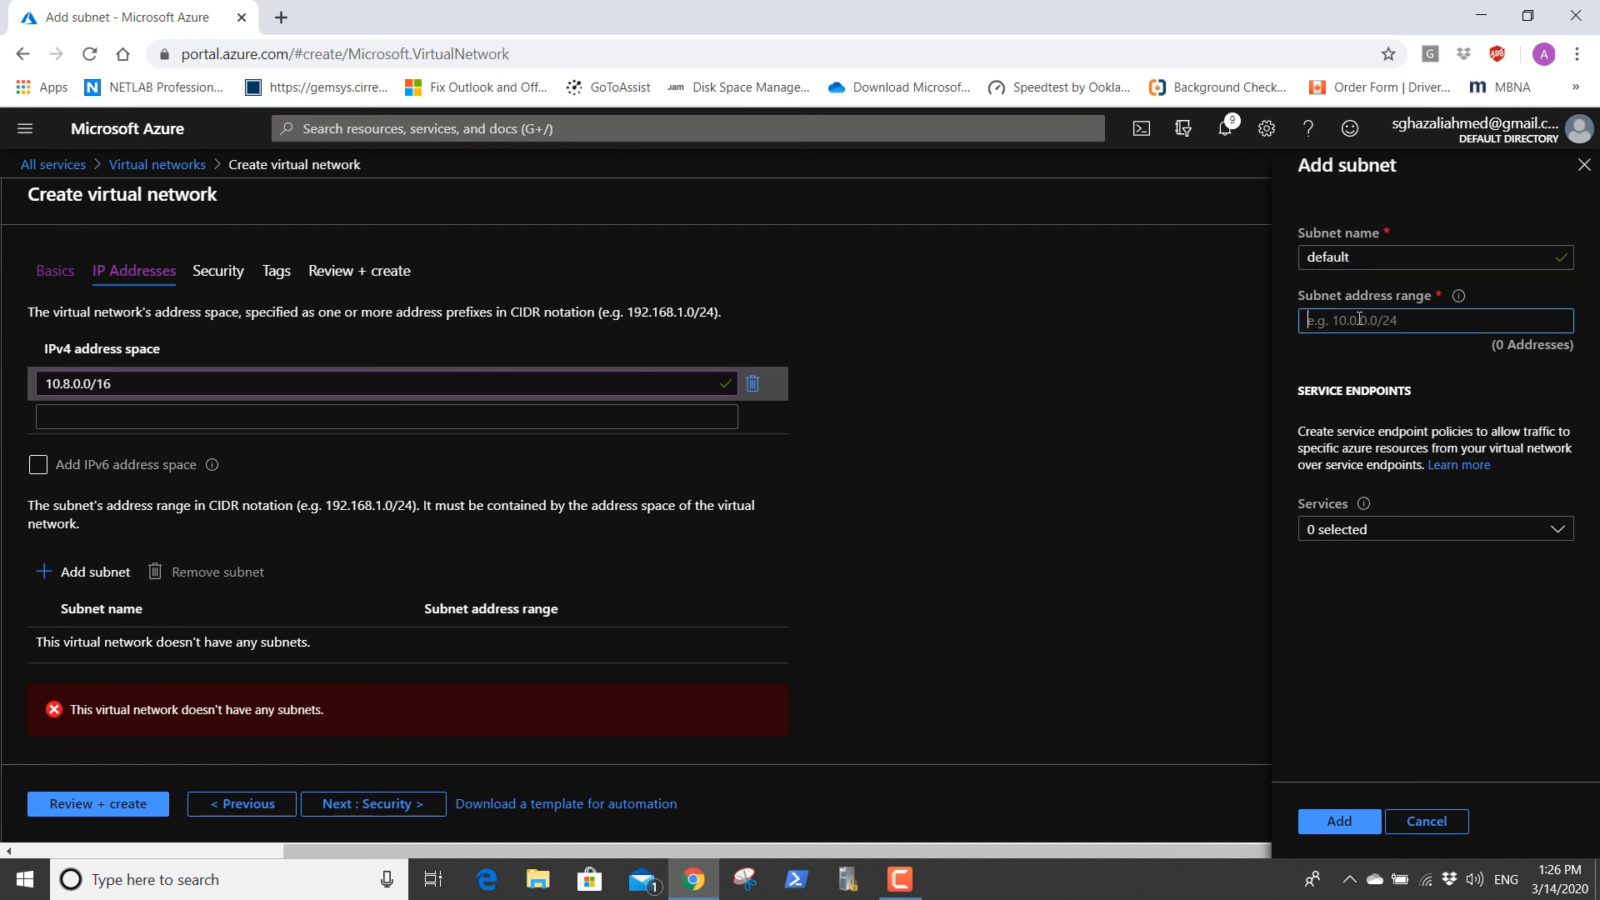
text(10.8.1.0)
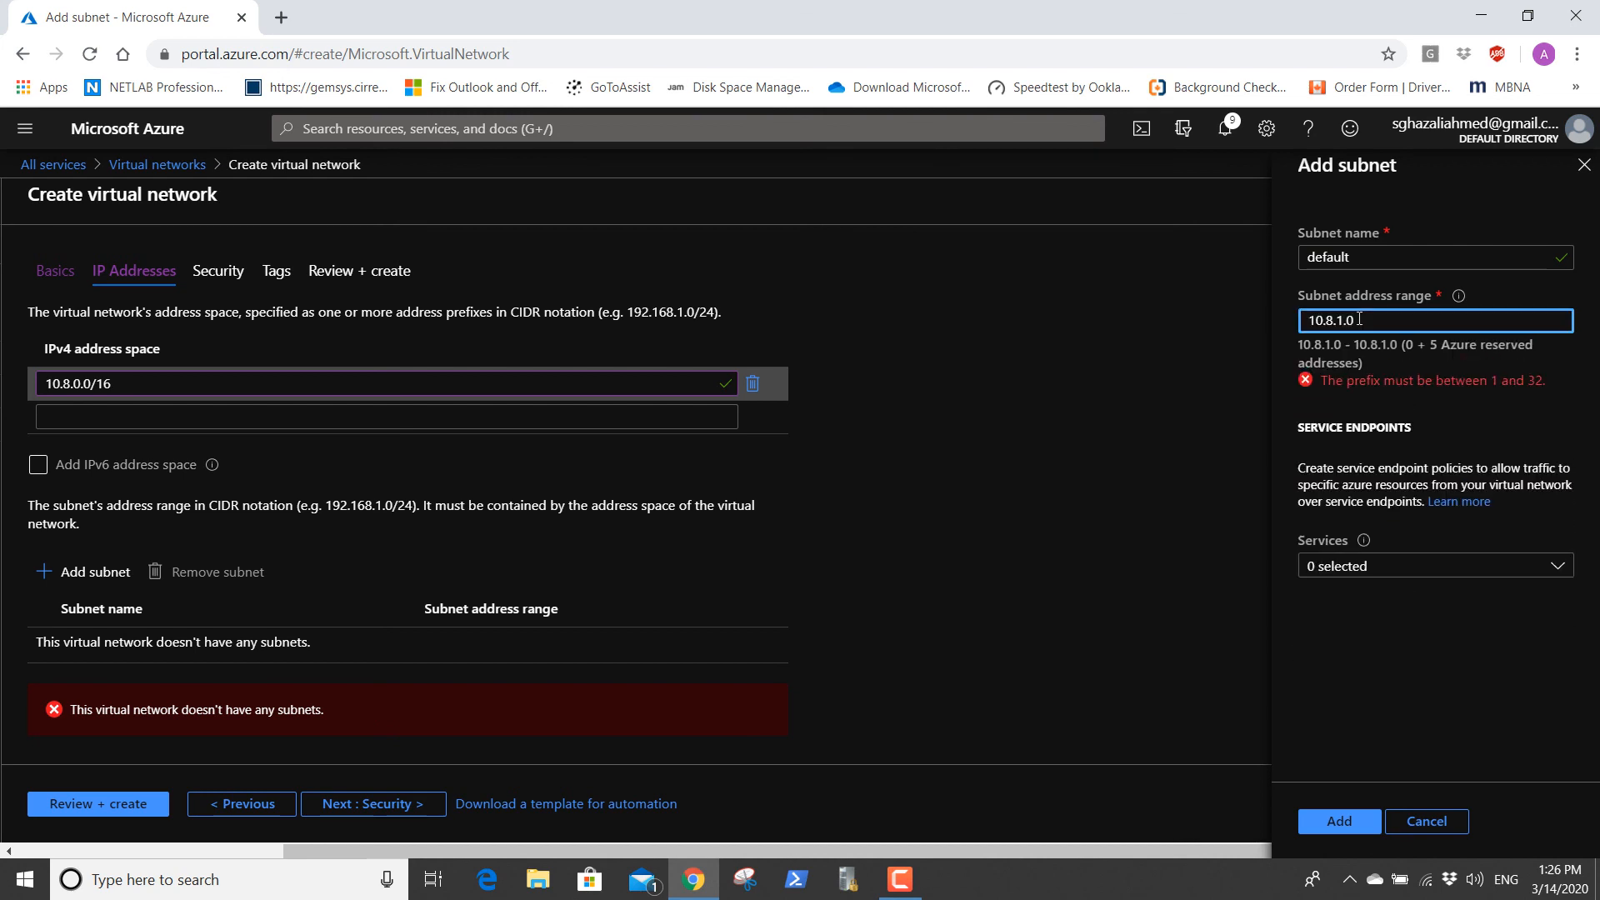
text(/24)
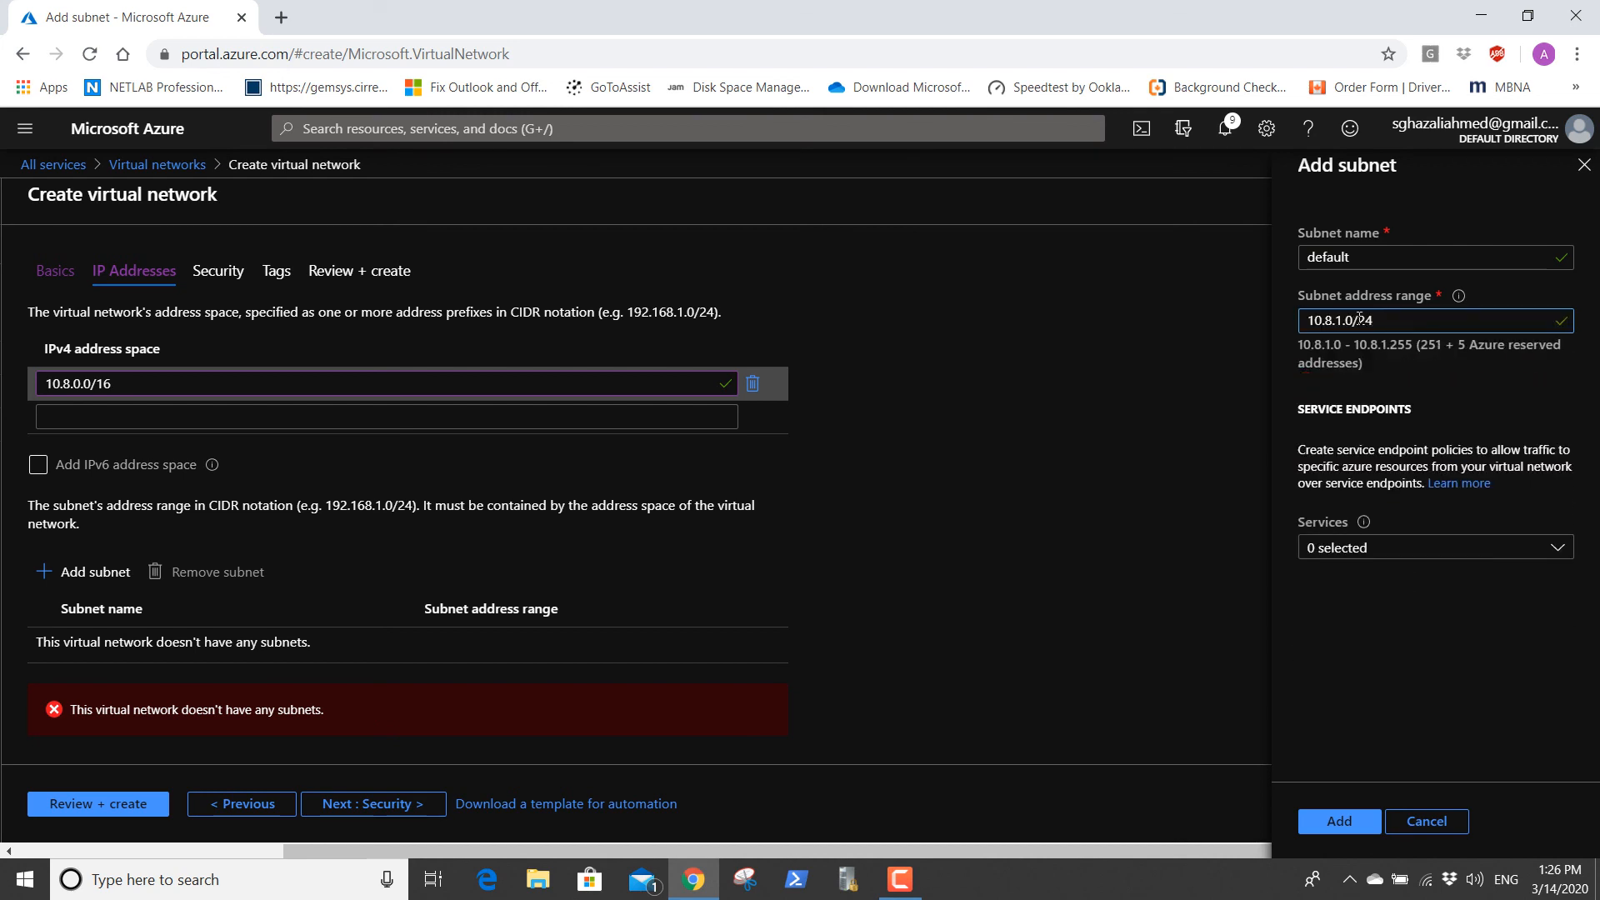
click(1129, 623)
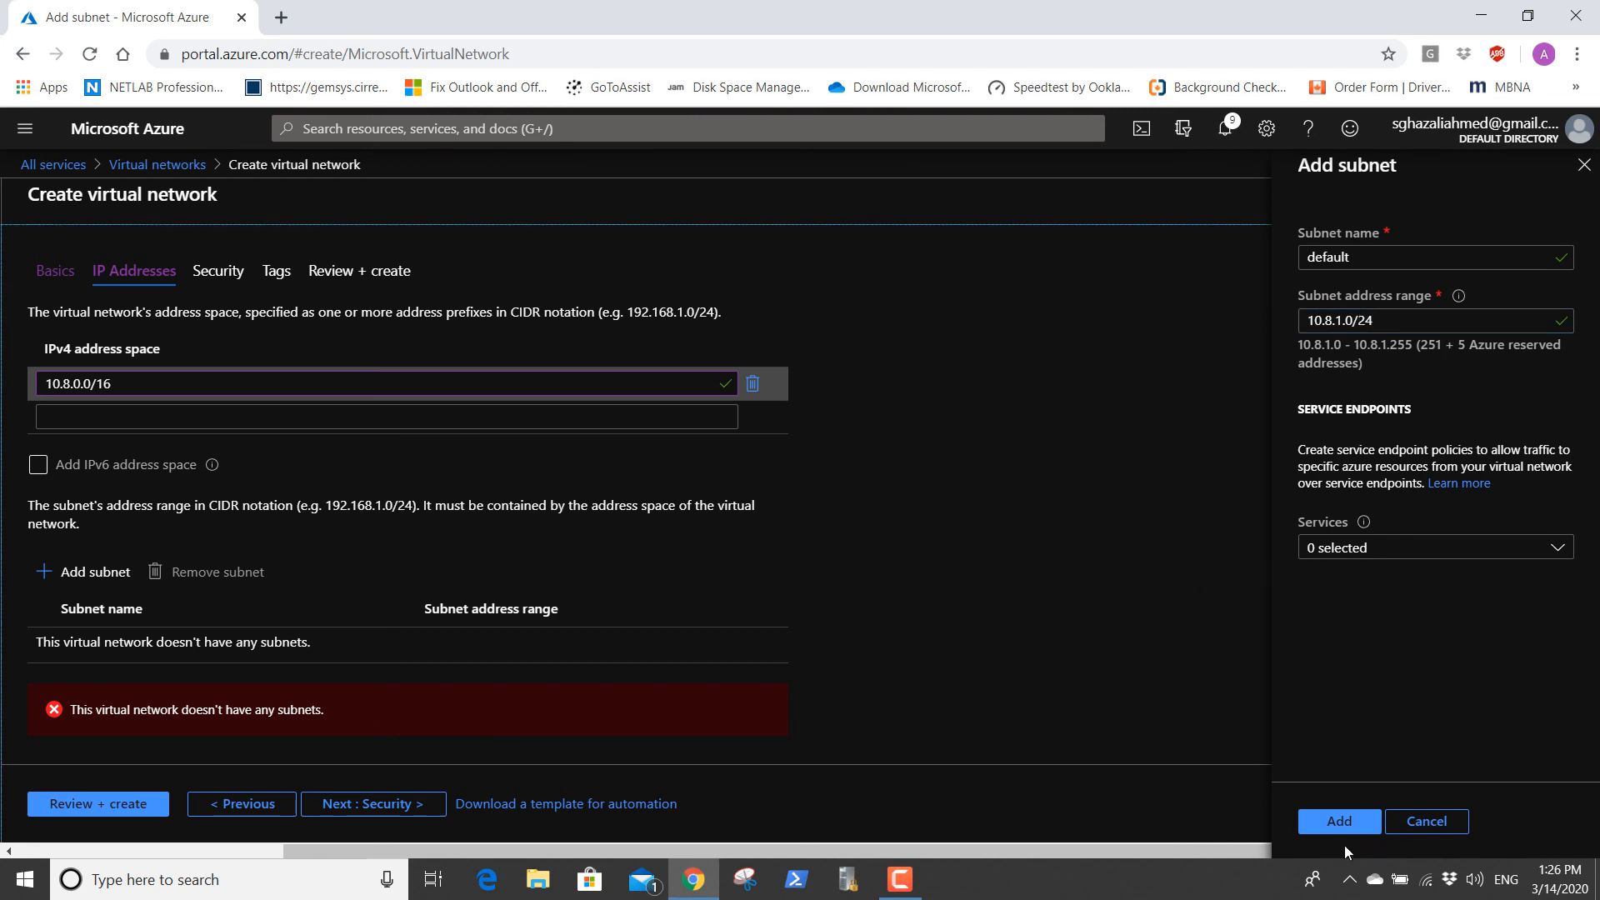
click(1337, 825)
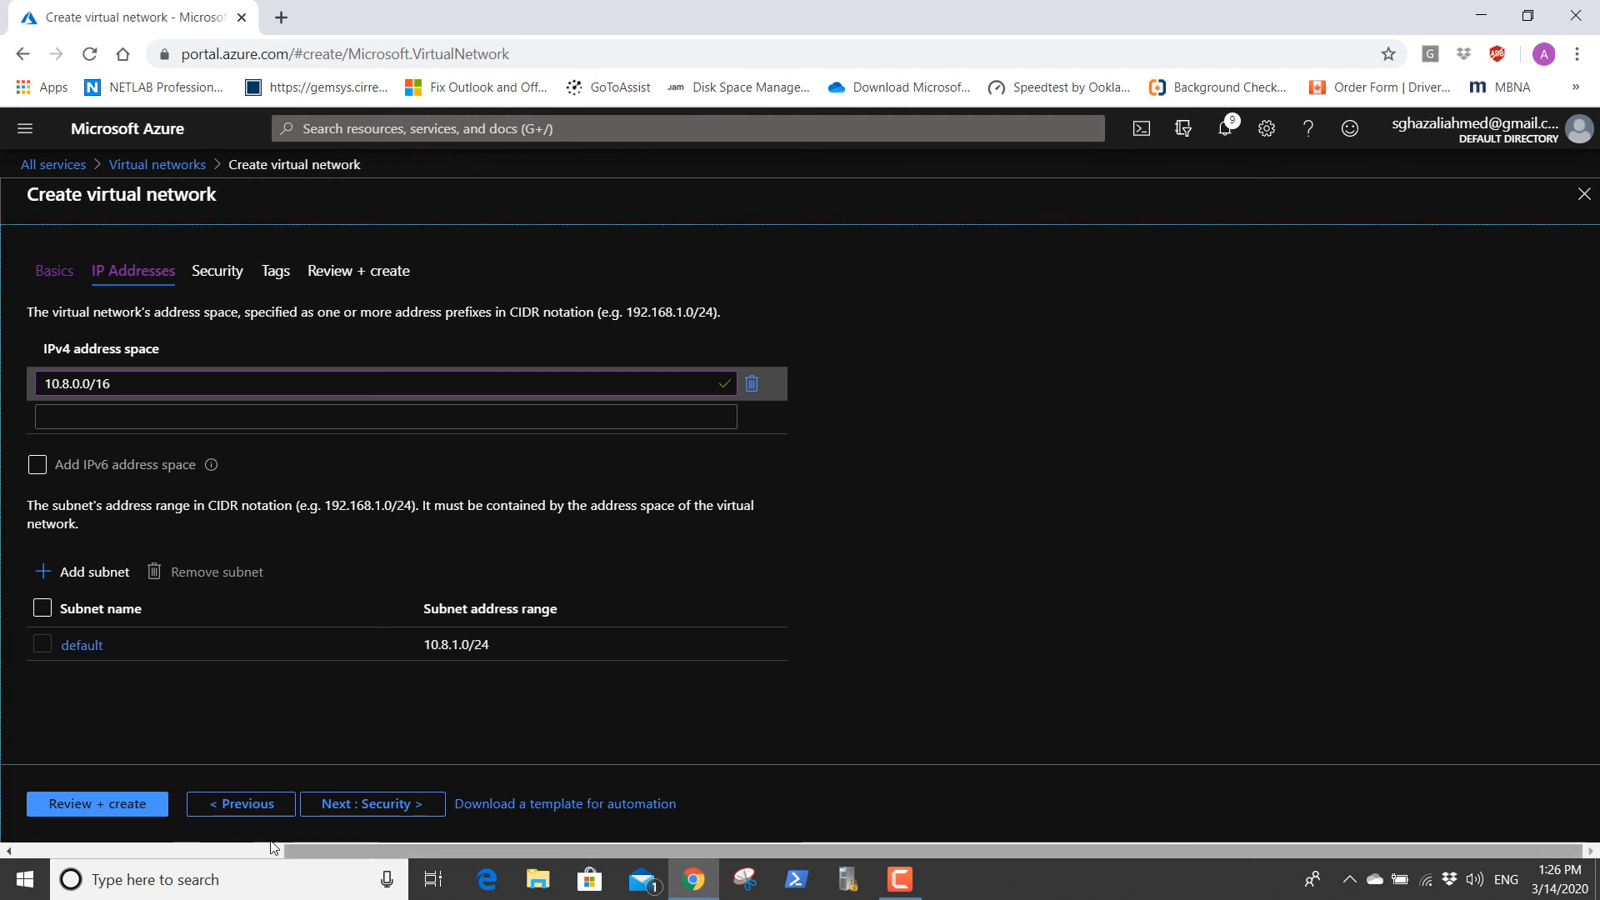
Review and create the VNETCloud3 virtual network, and open the deployed resource.
click(142, 805)
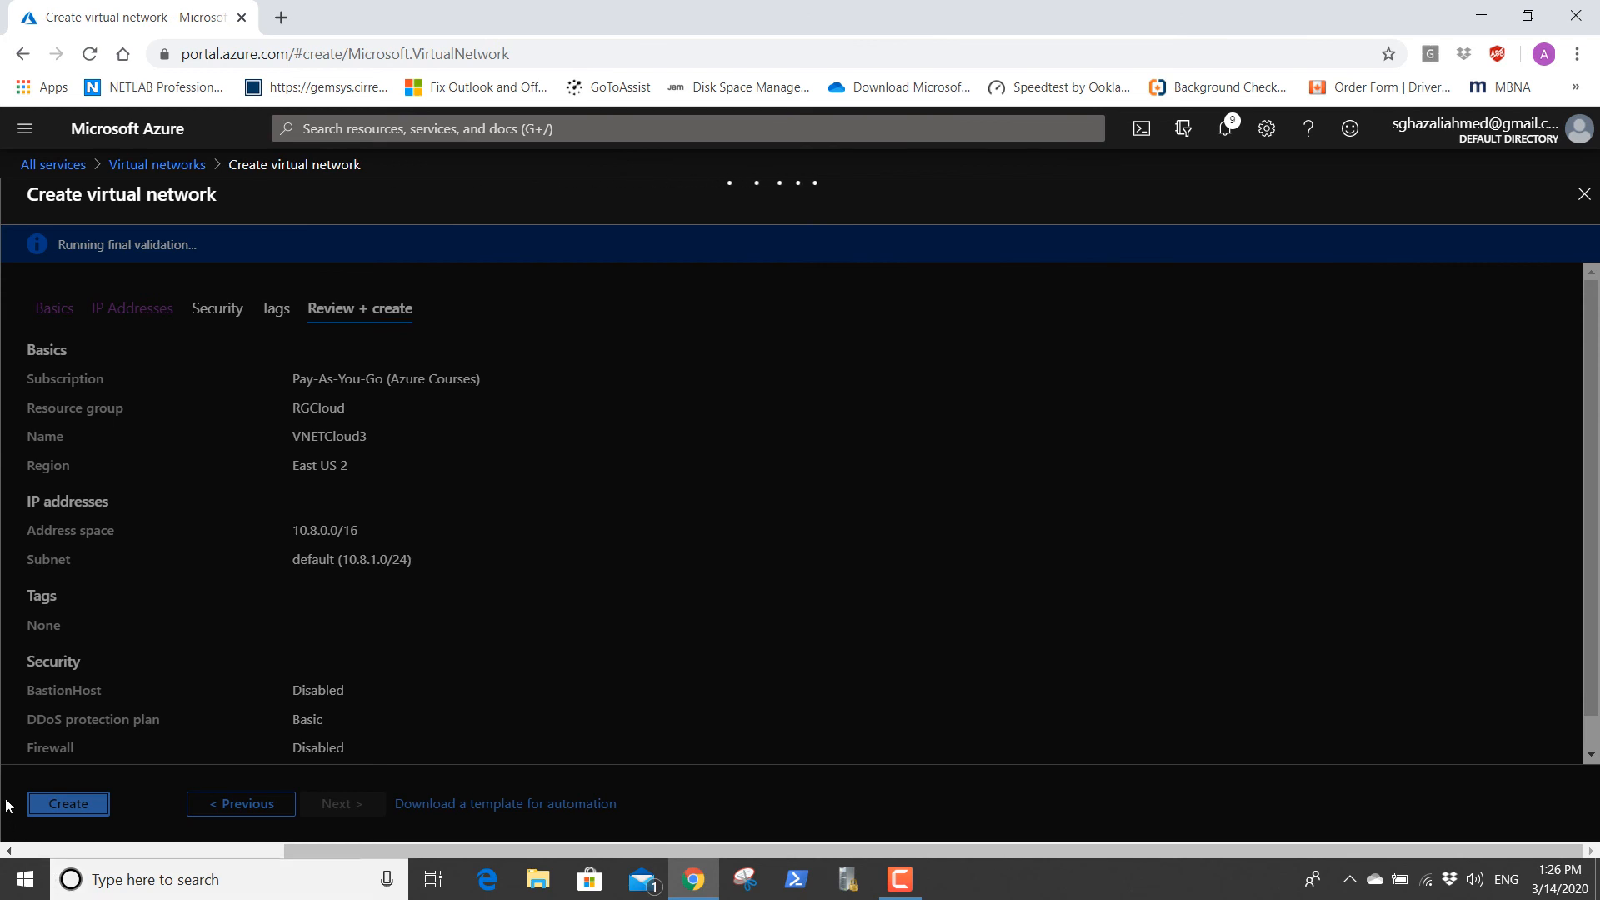
click(69, 805)
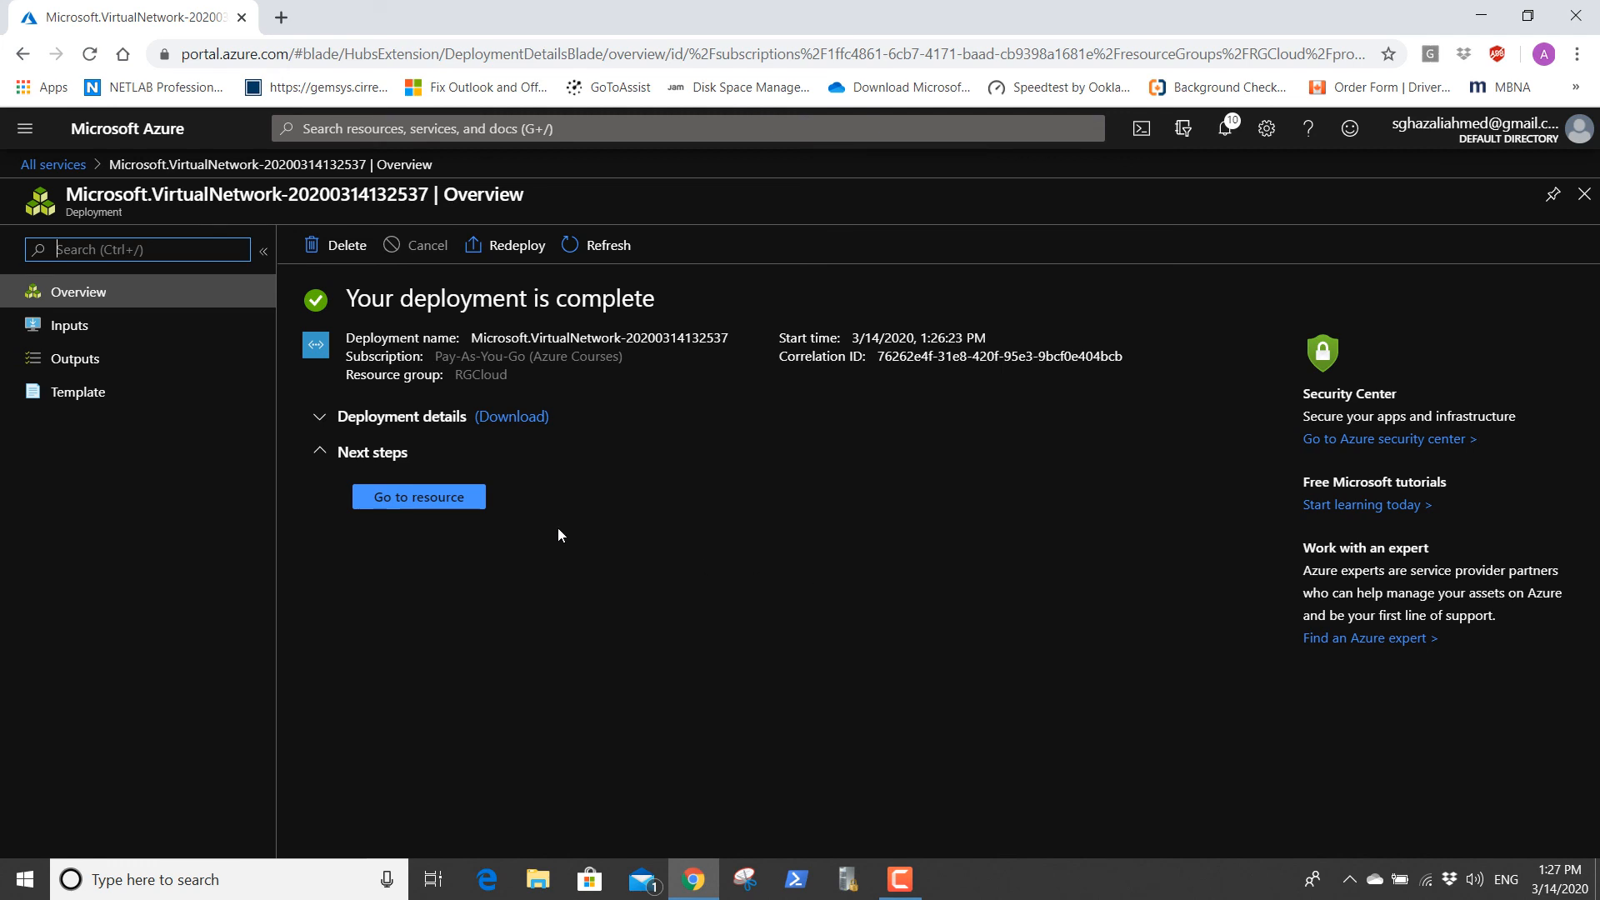
click(421, 497)
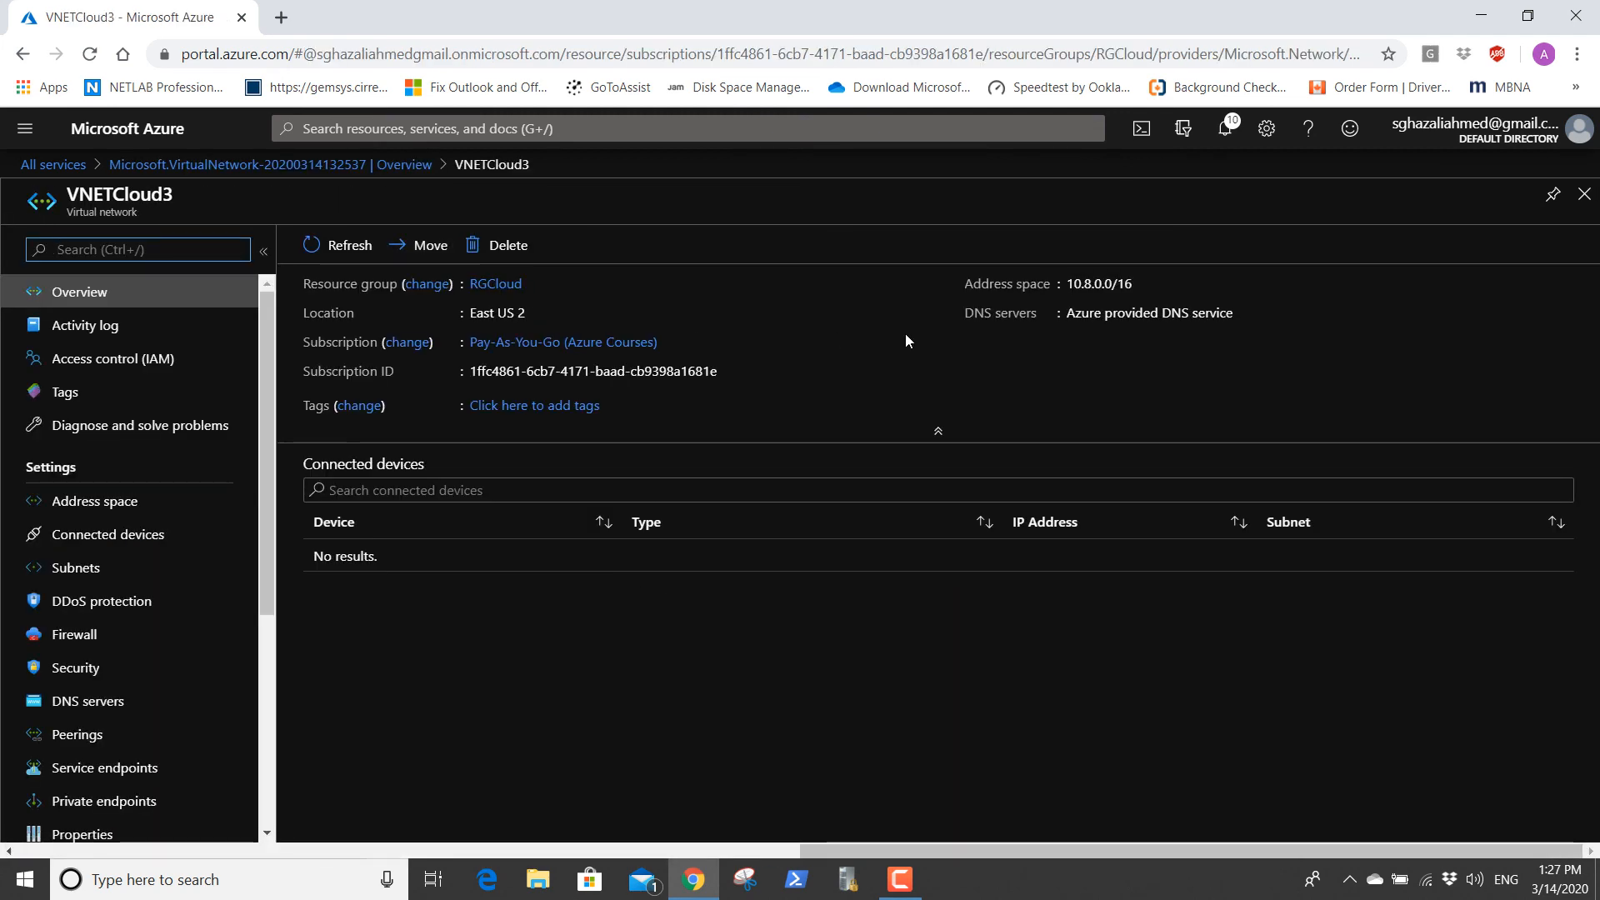
Return to the list of virtual networks and reopen it to check for VNETCloud3.
click(48, 165)
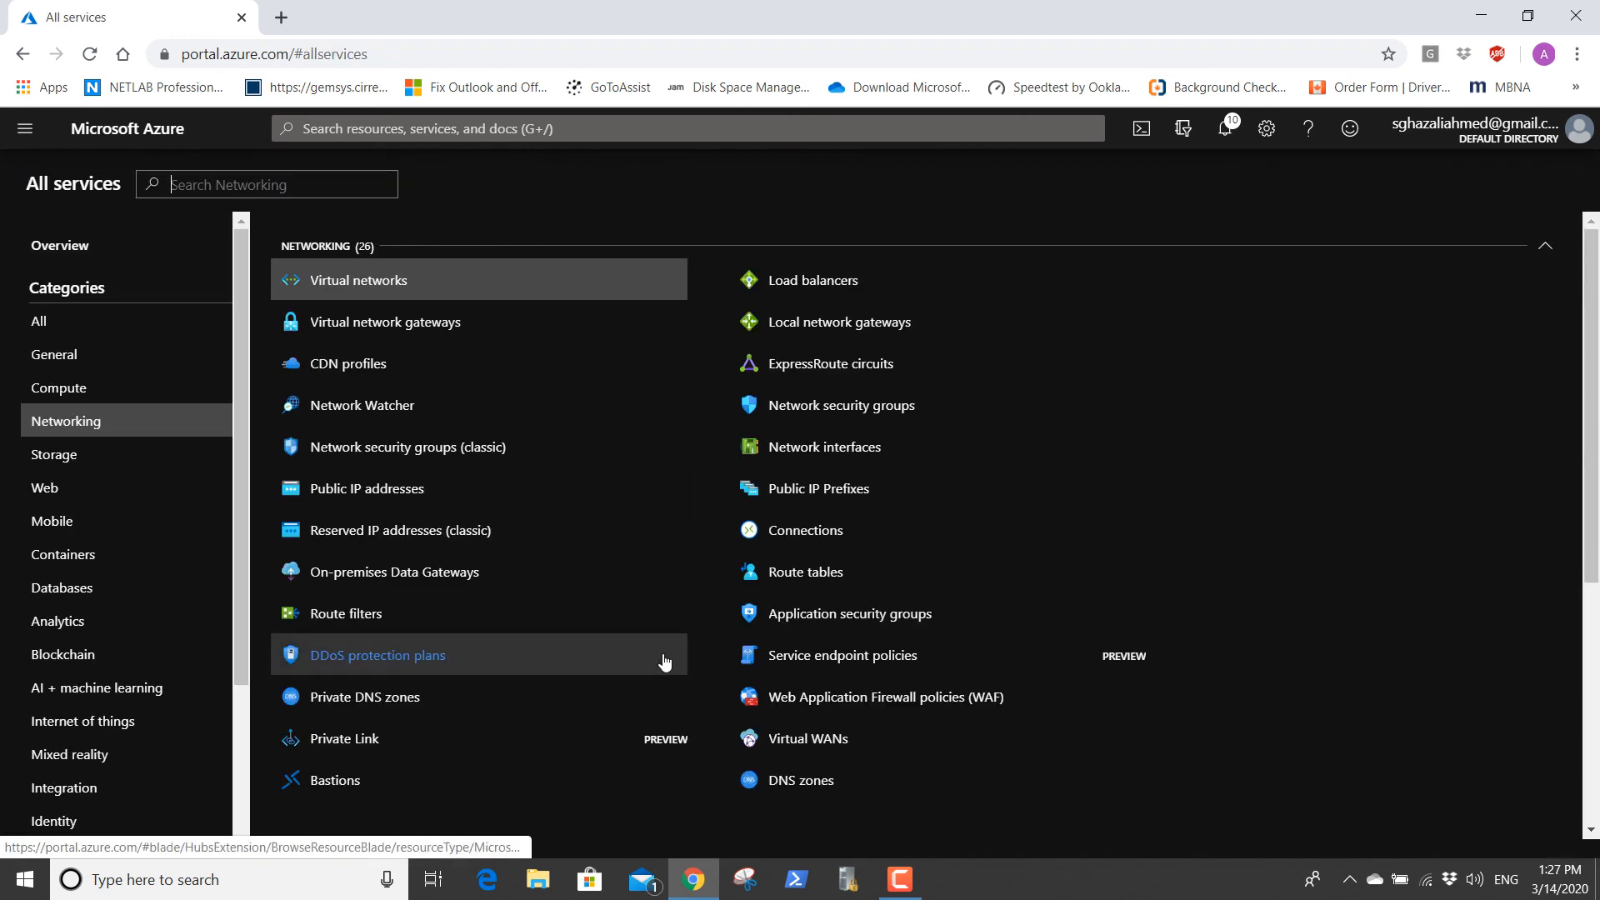
click(388, 287)
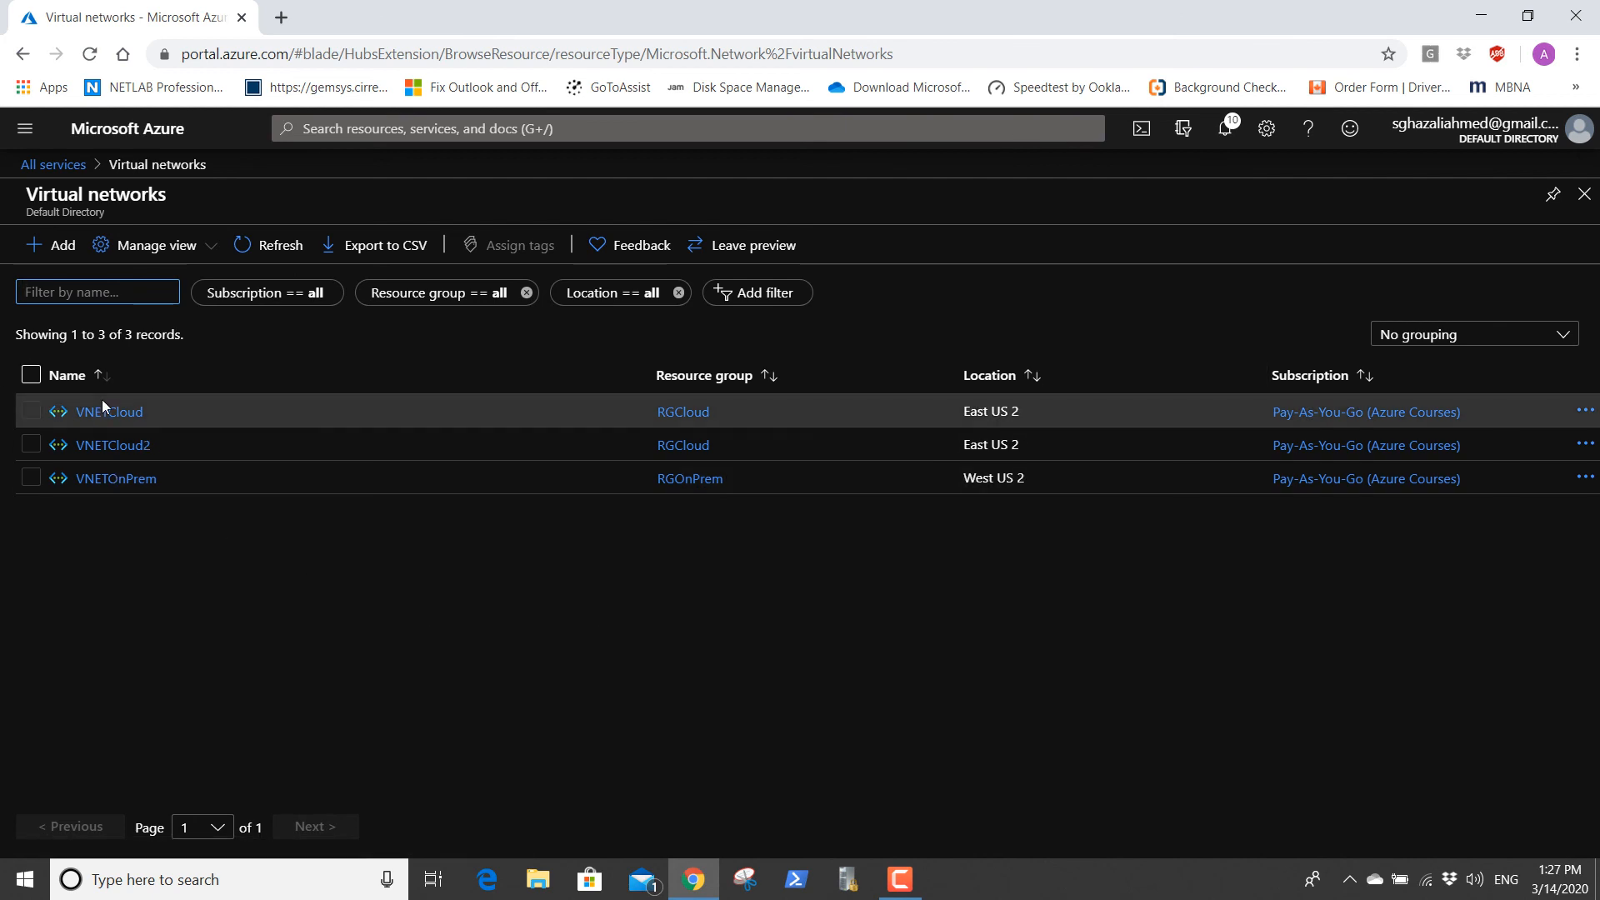
click(397, 577)
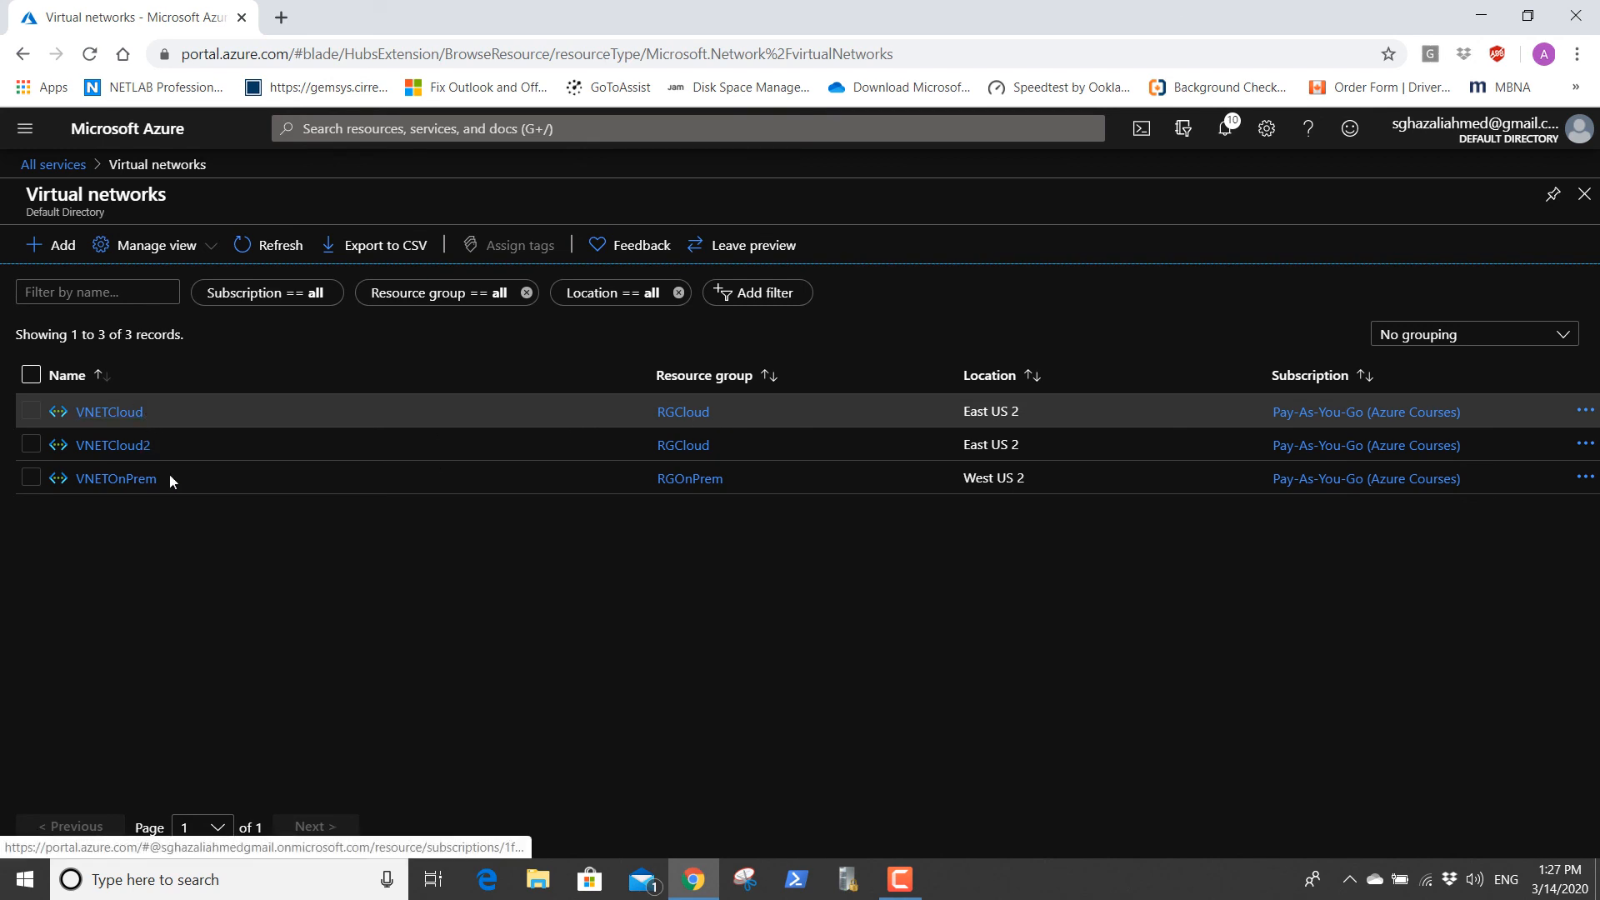
click(59, 164)
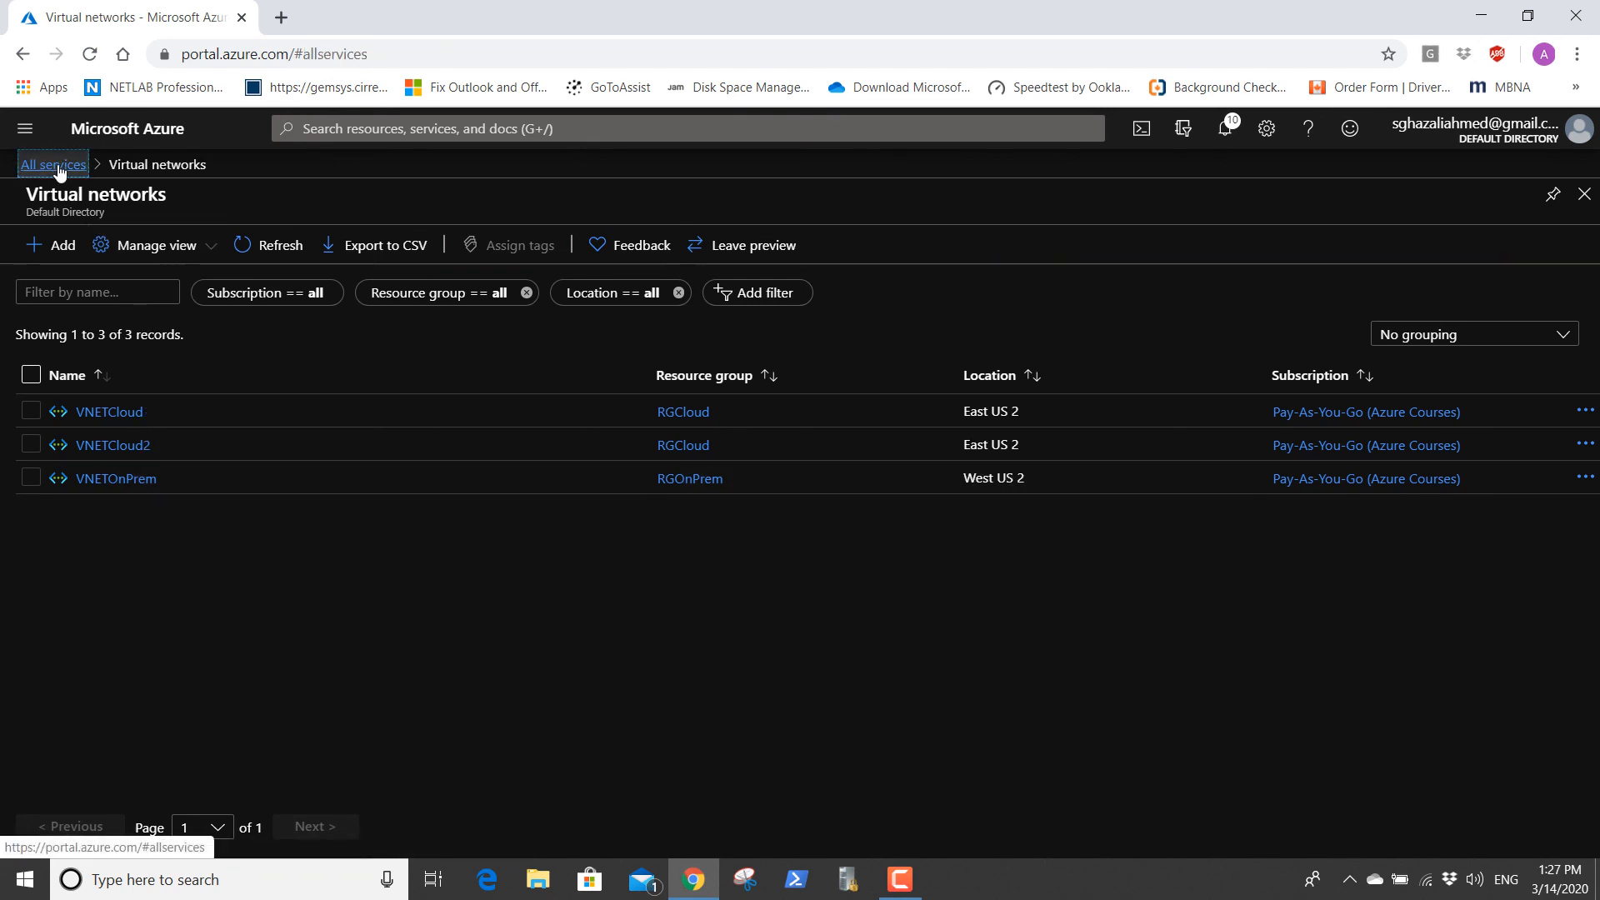
click(359, 278)
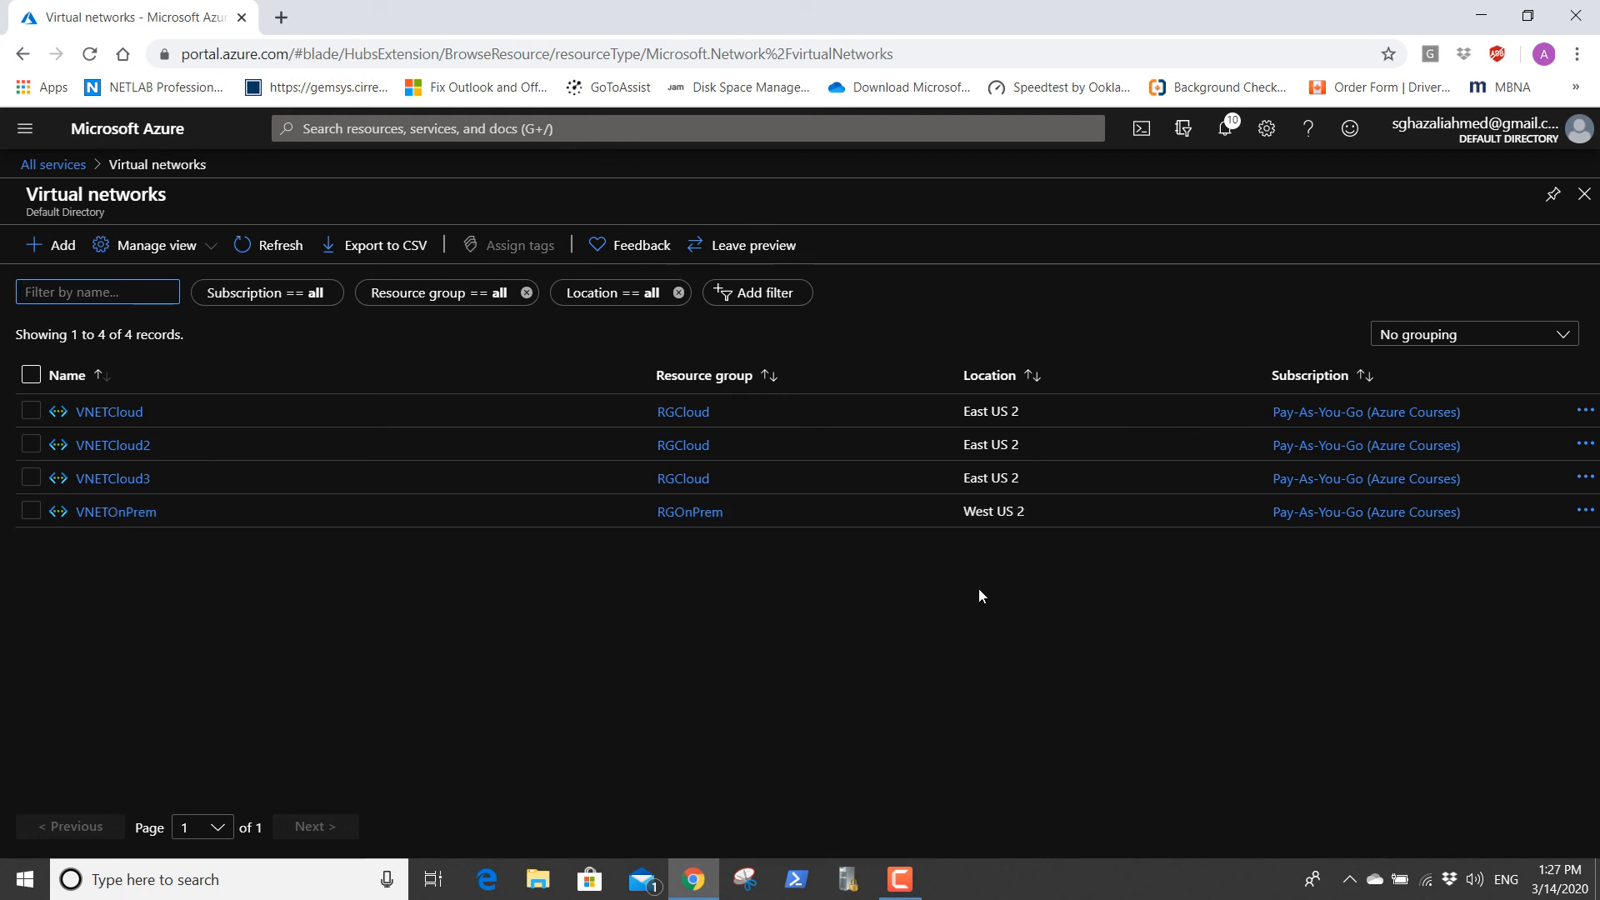
click(901, 880)
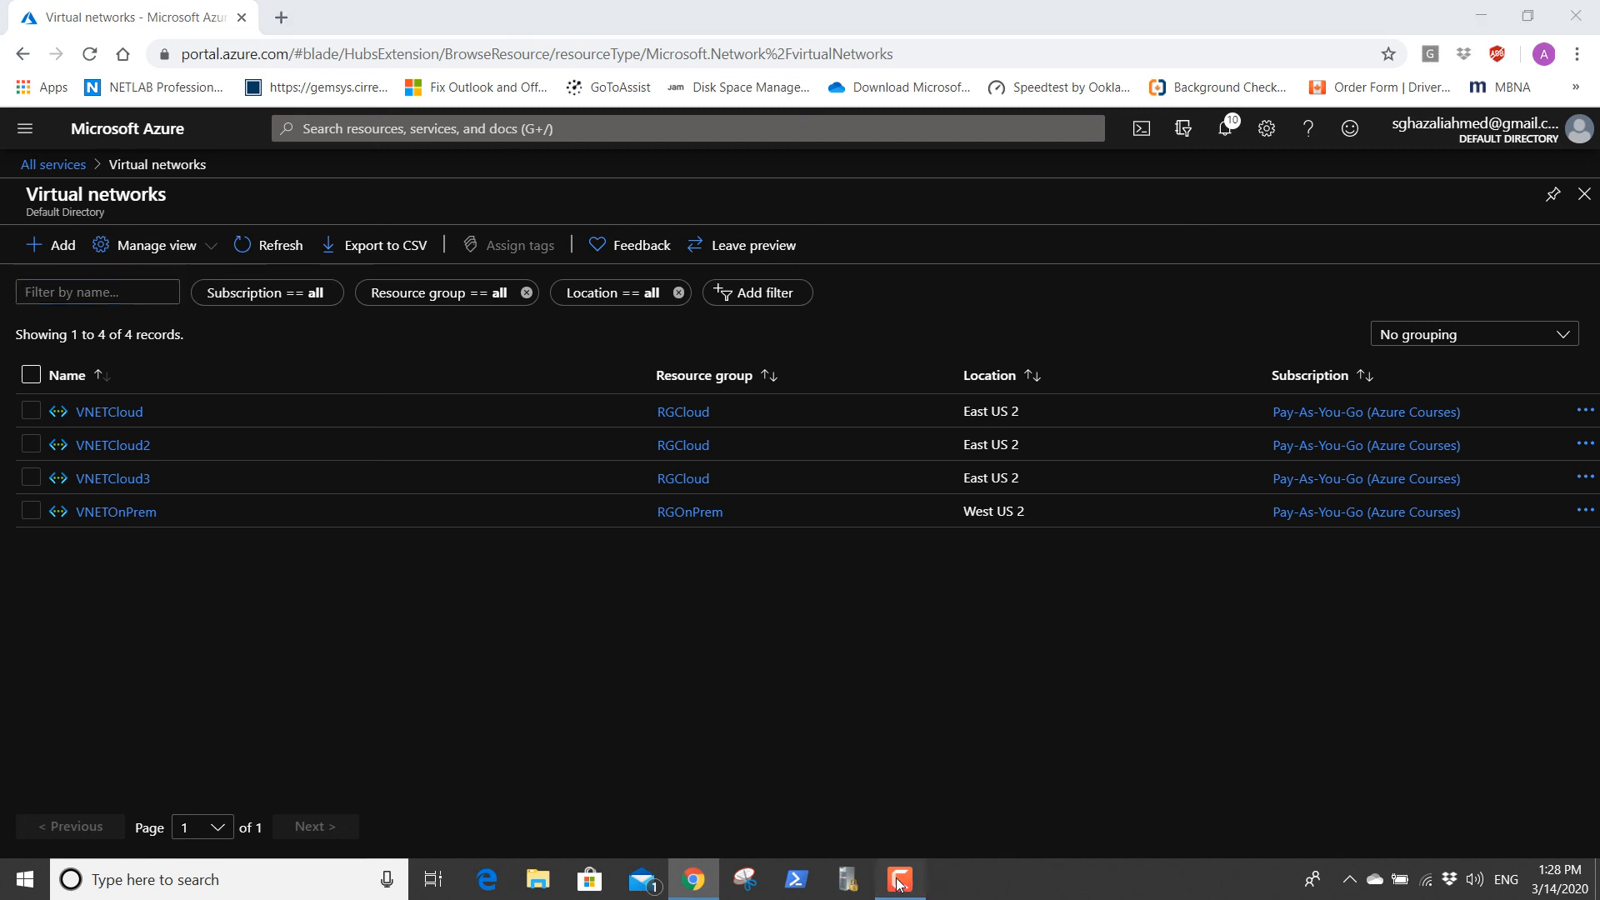
click(901, 880)
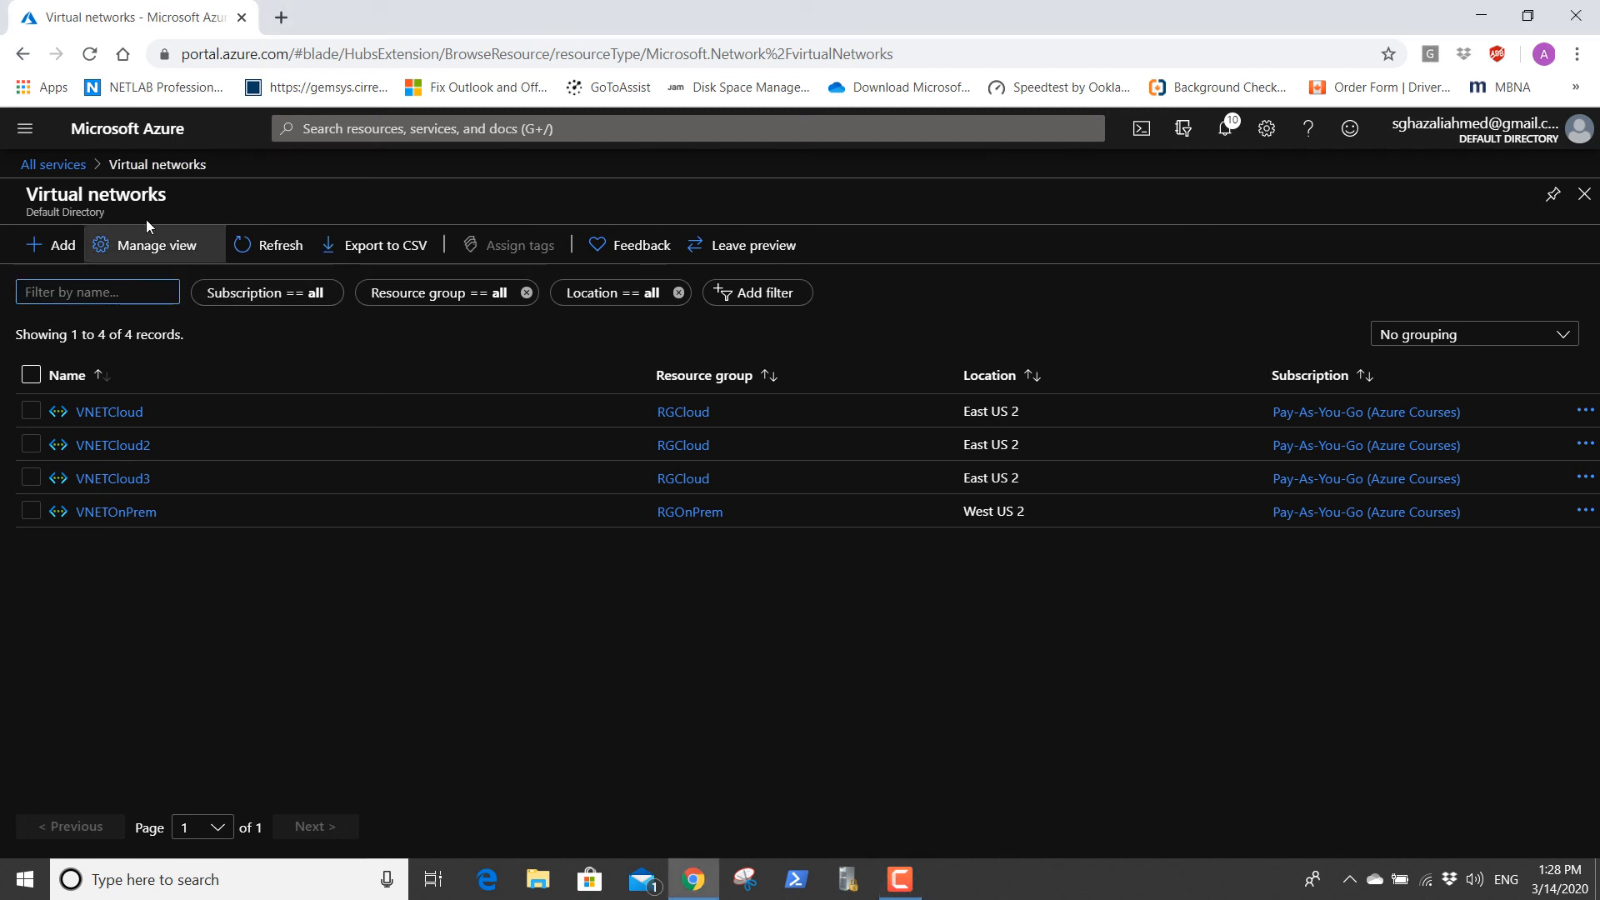
click(61, 170)
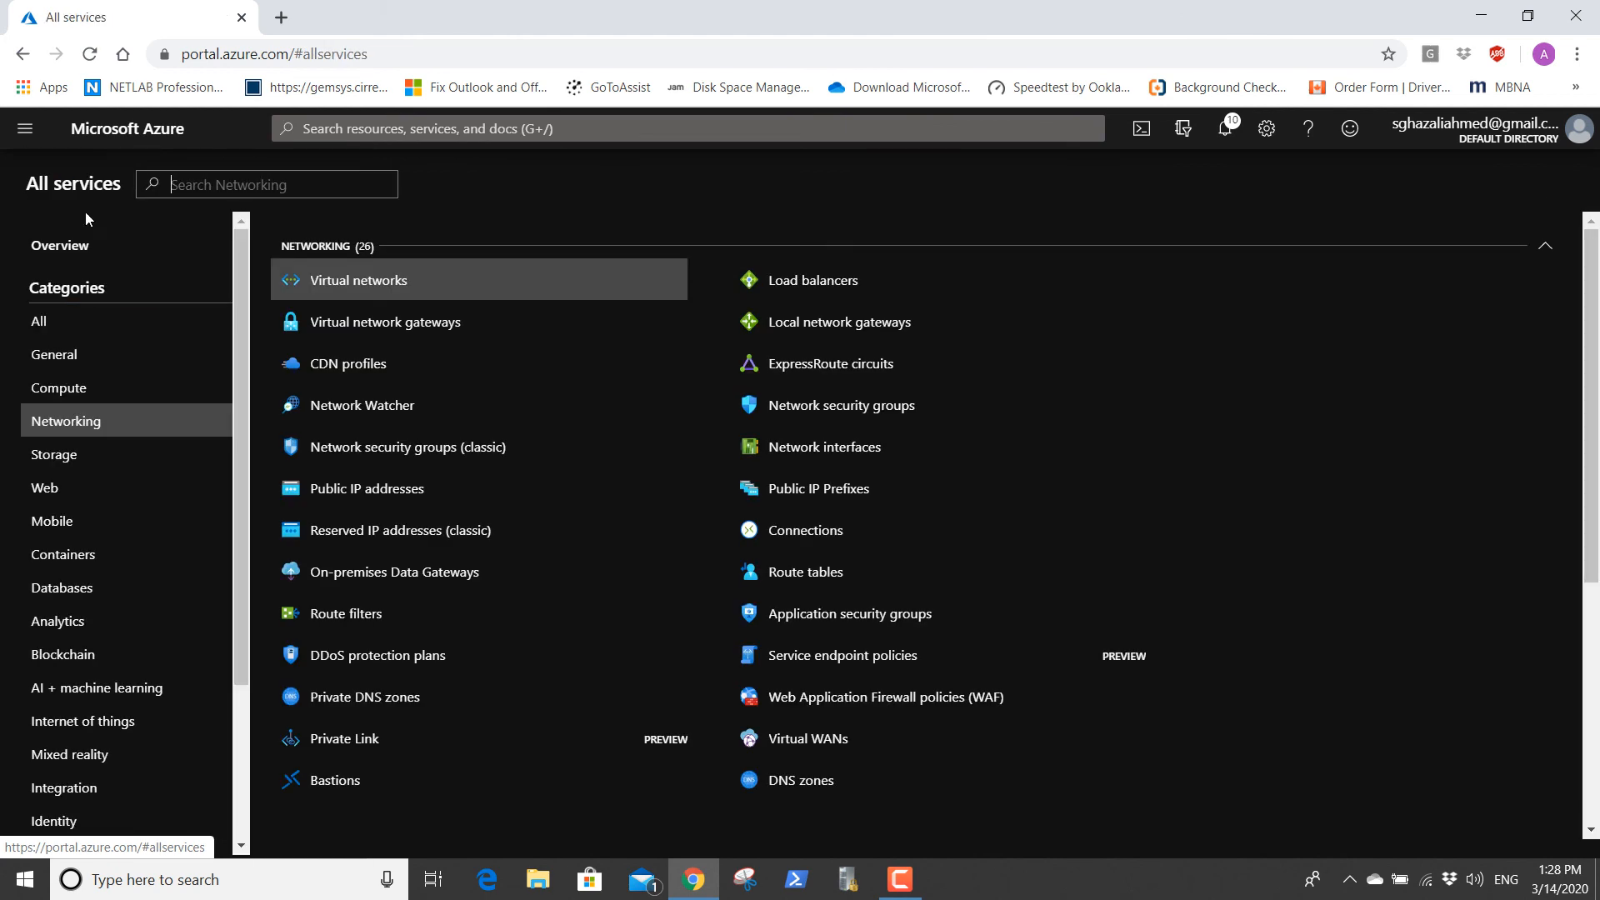
mouse_move(515, 627)
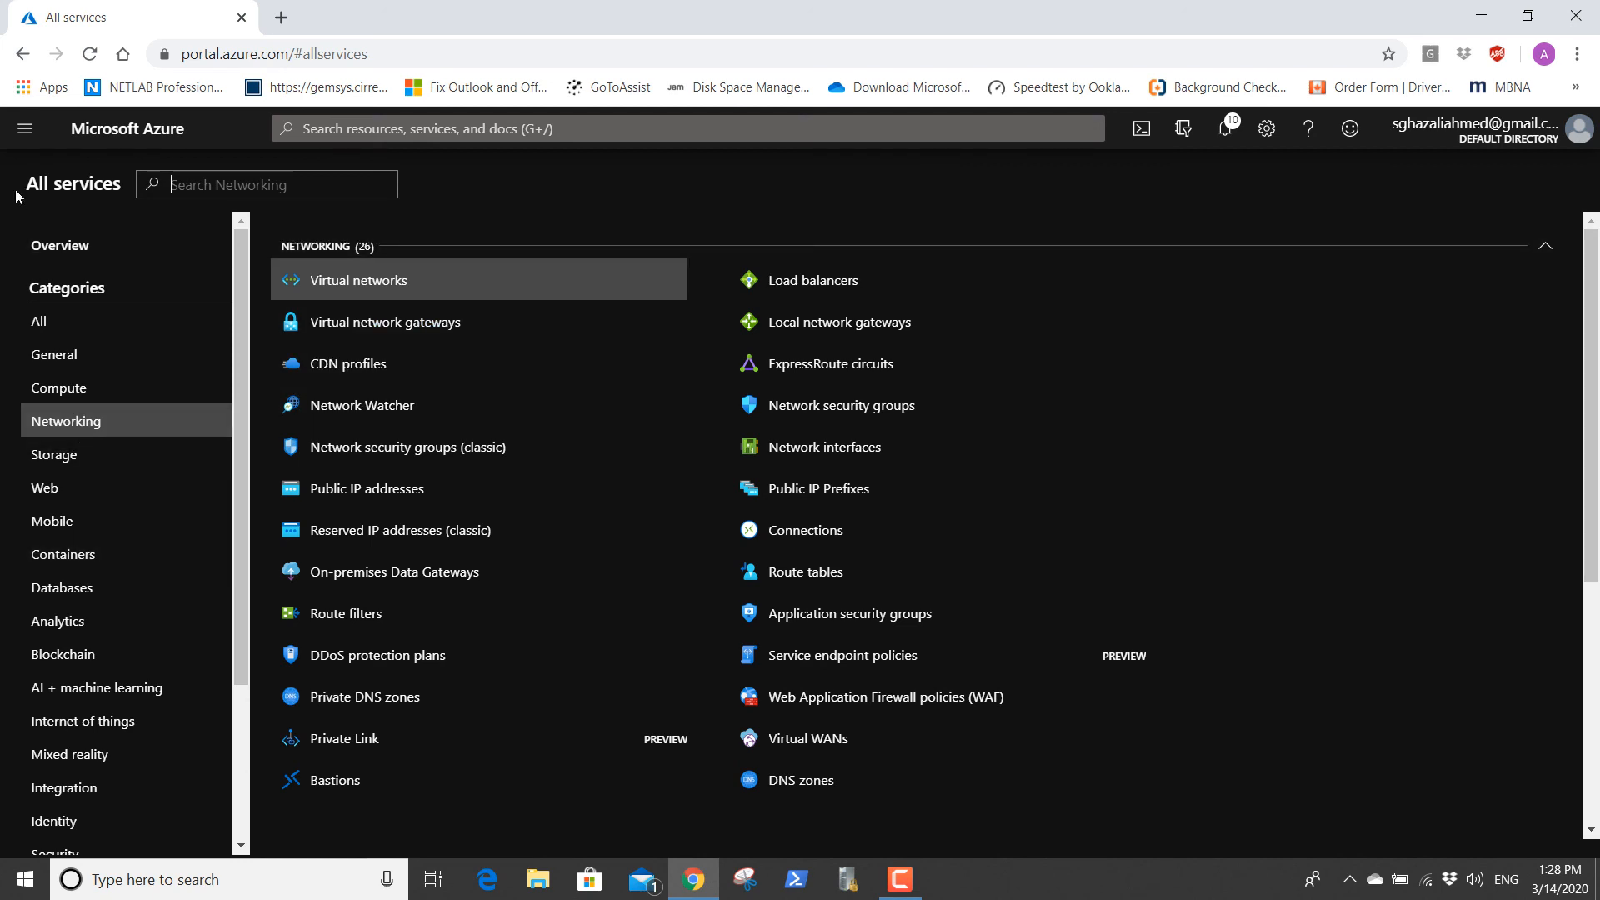
click(23, 55)
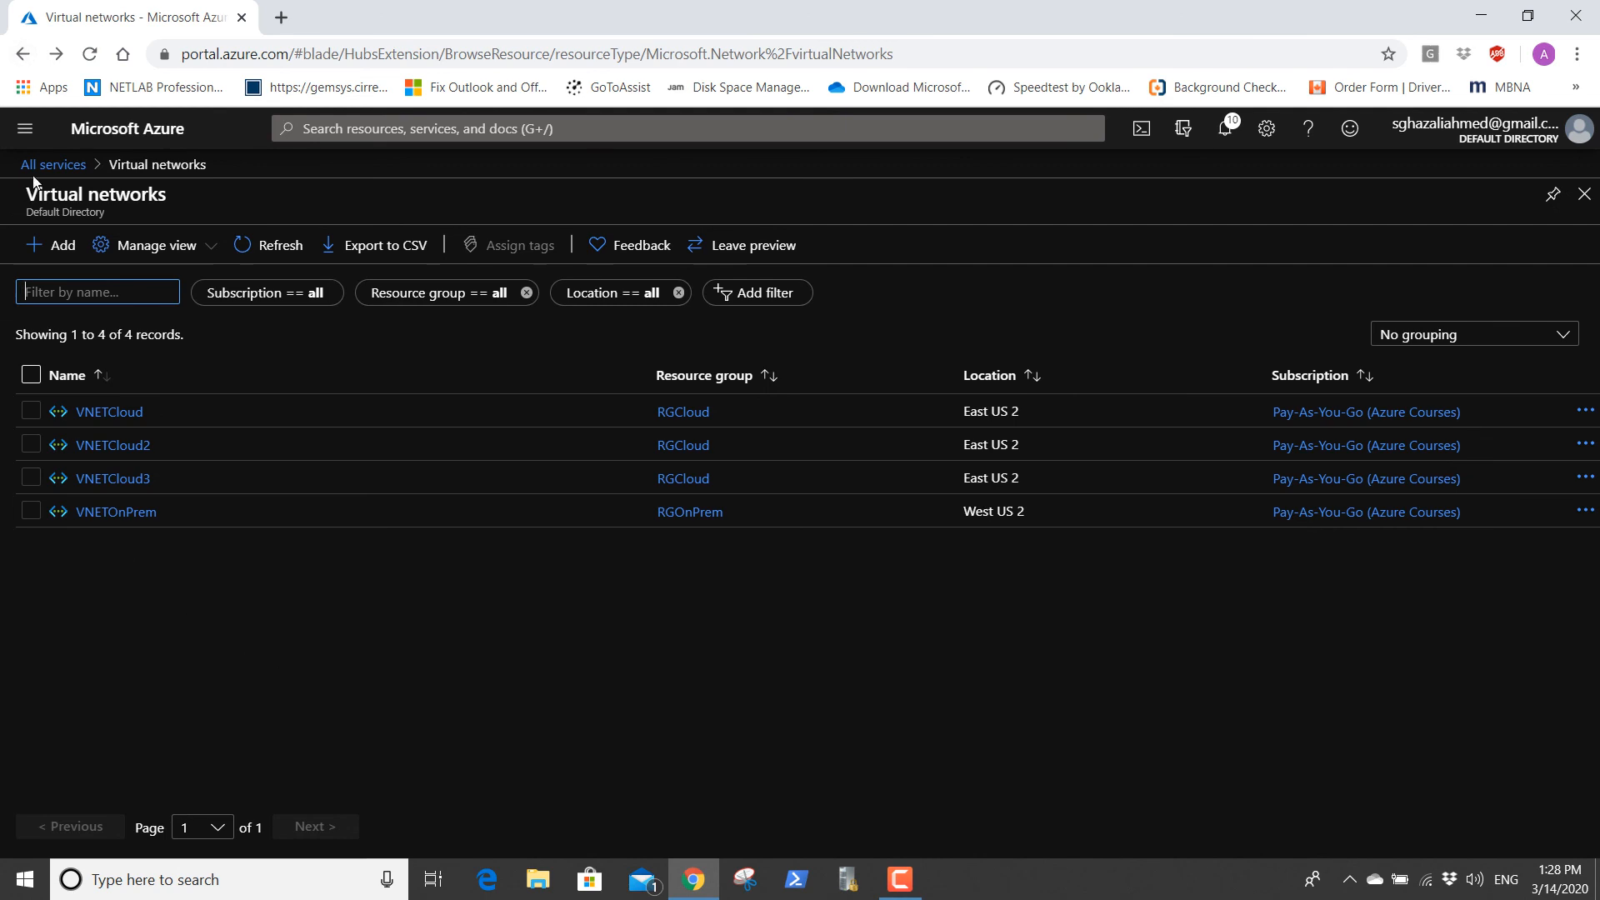
Return to all services and open the list of public IP addresses.
click(42, 167)
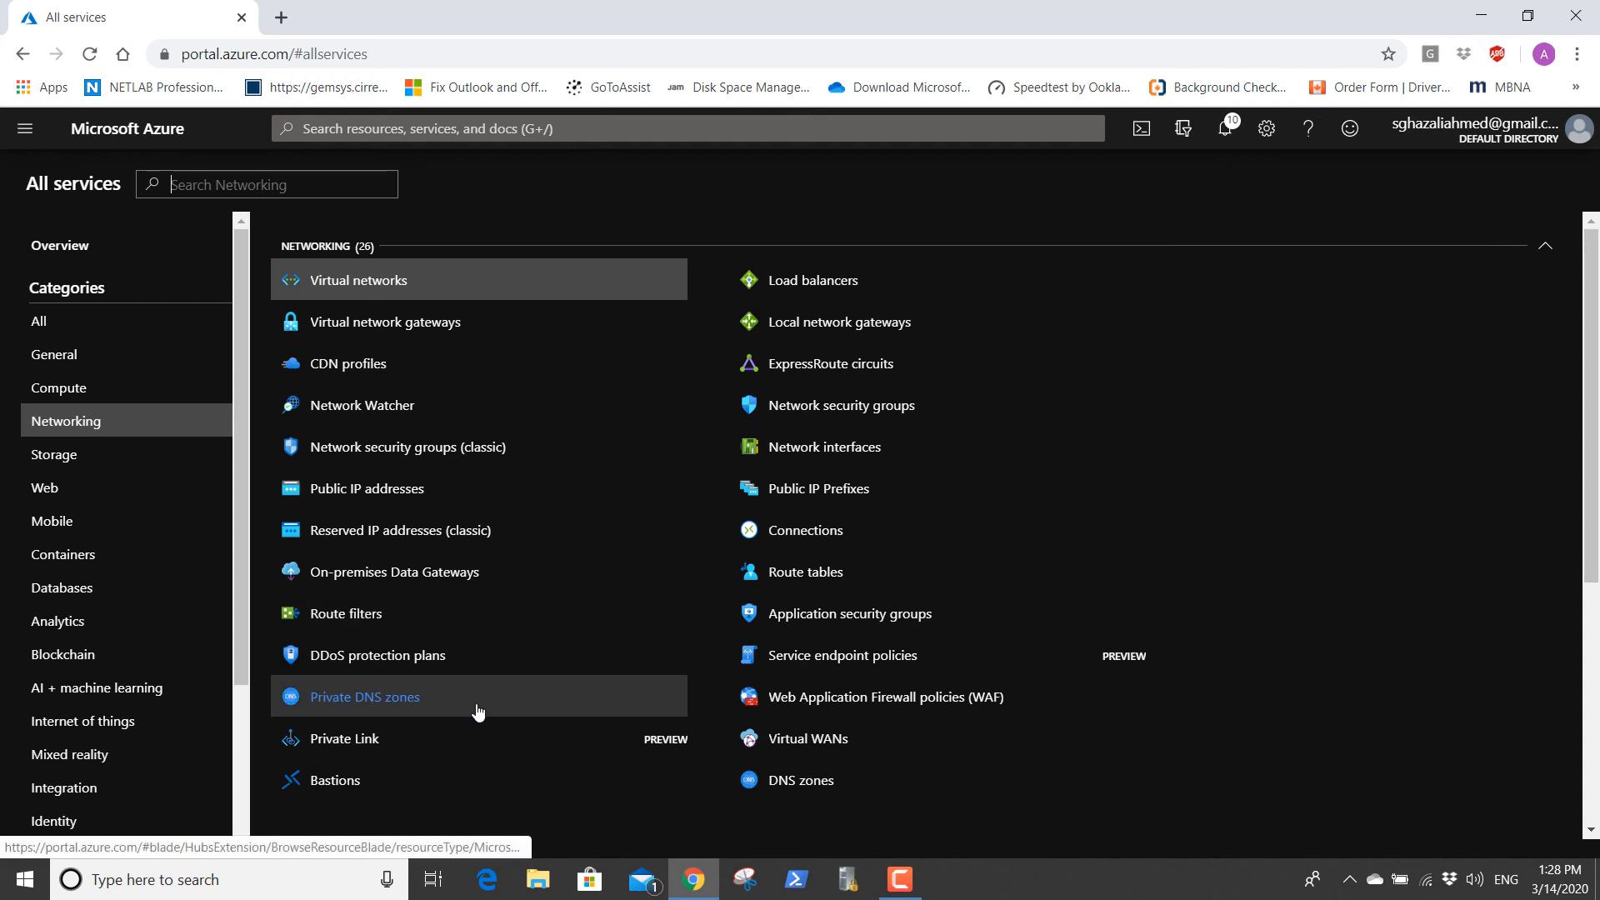
mouse_move(476, 711)
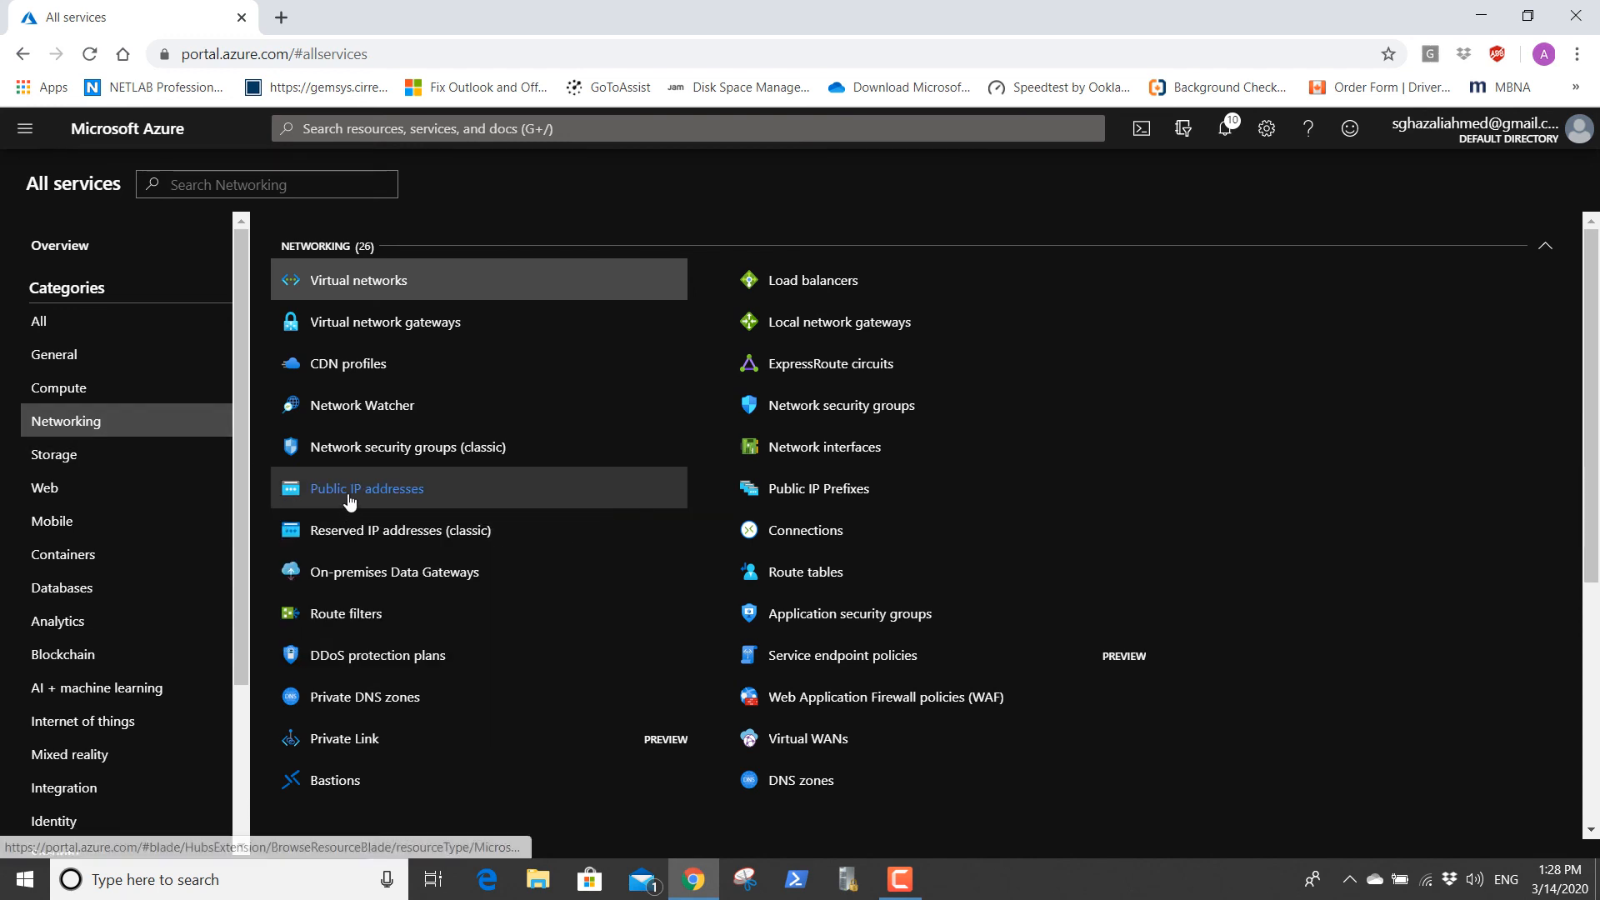
mouse_move(349, 500)
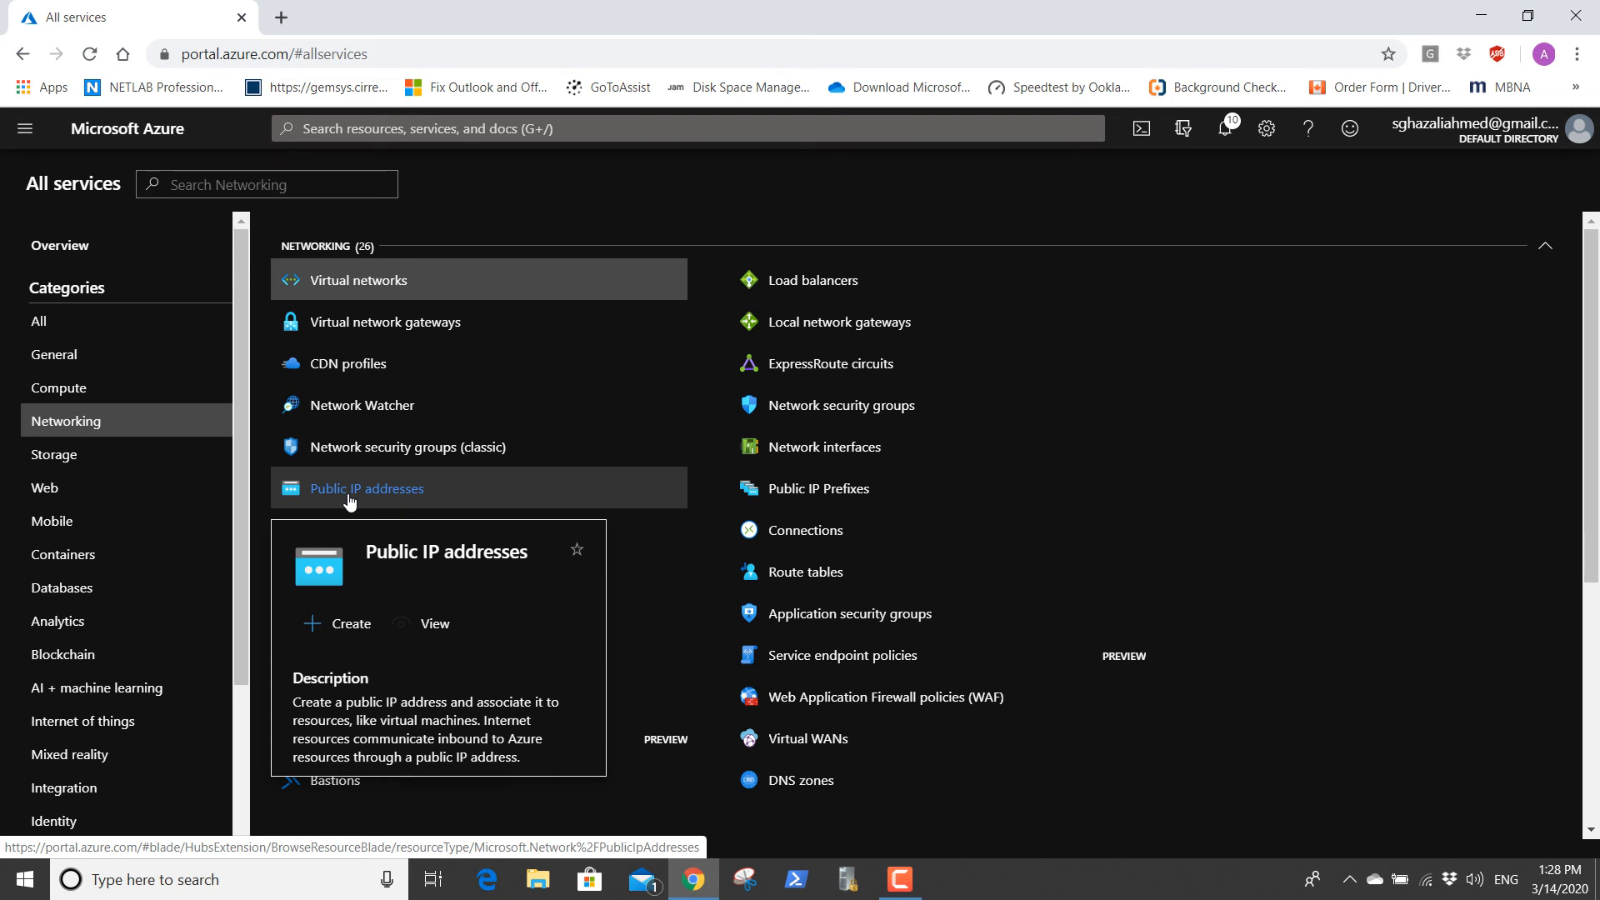
click(349, 491)
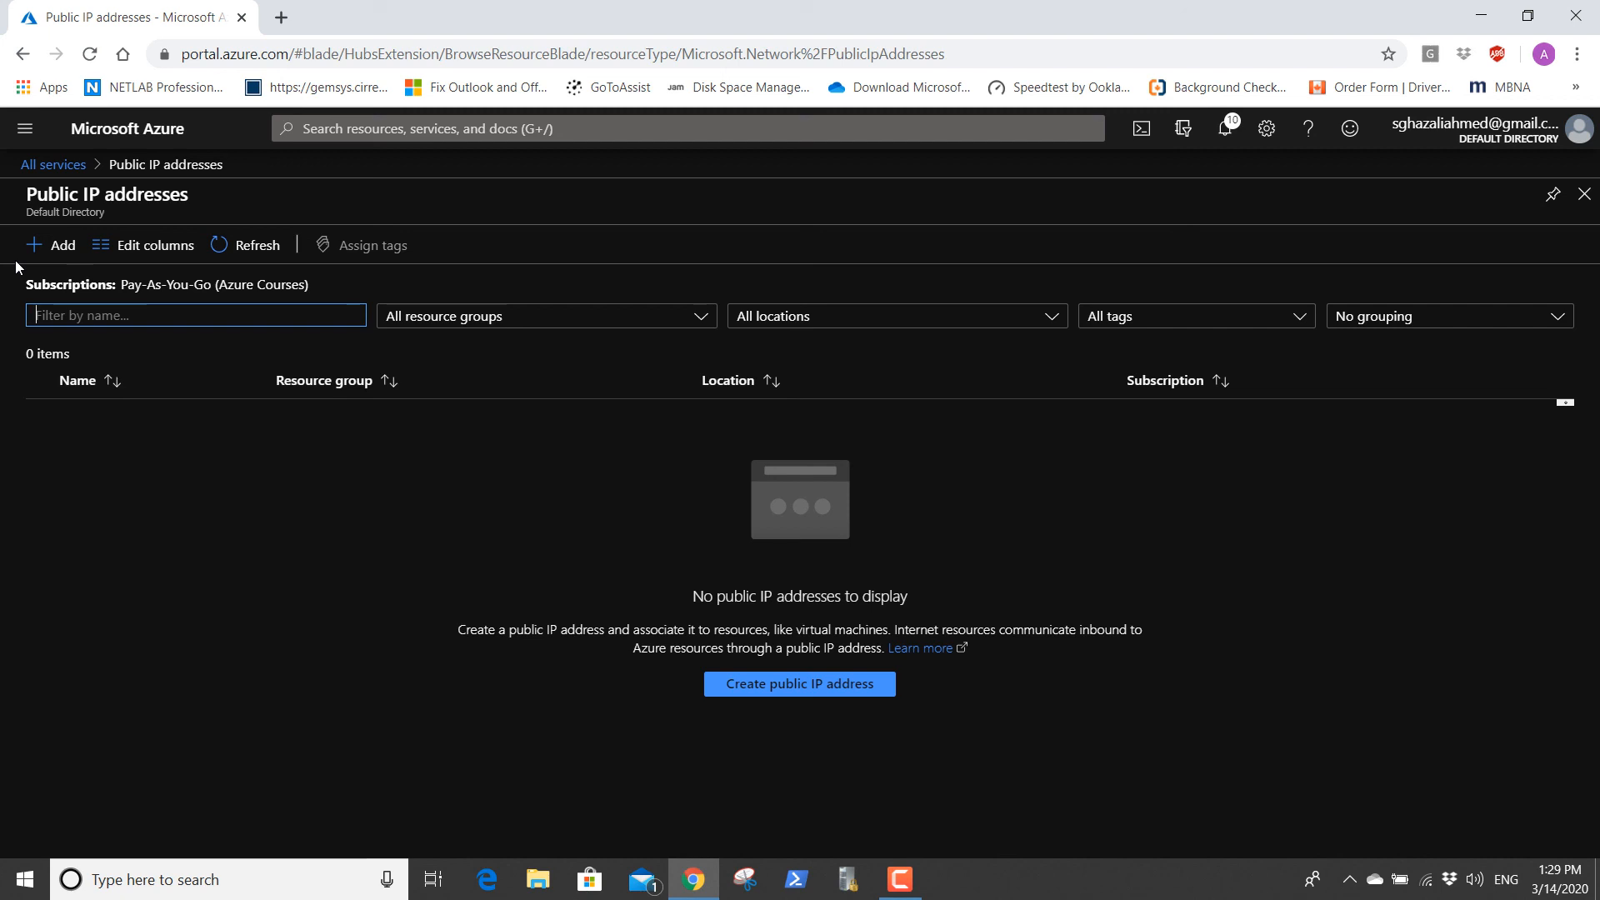
click(22, 55)
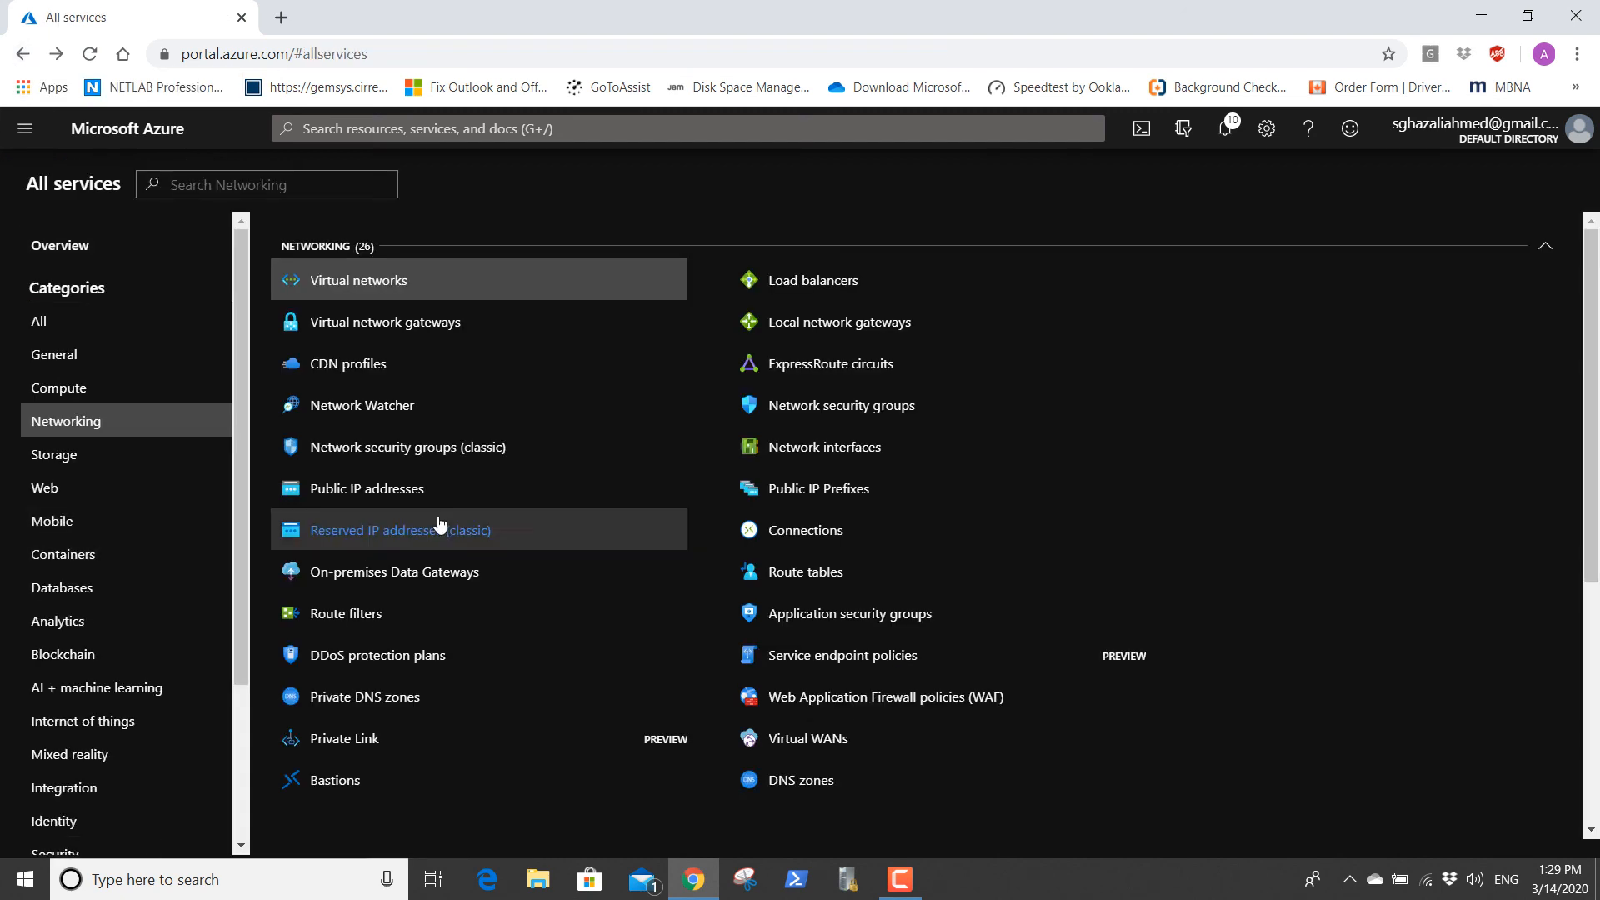
mouse_move(372, 497)
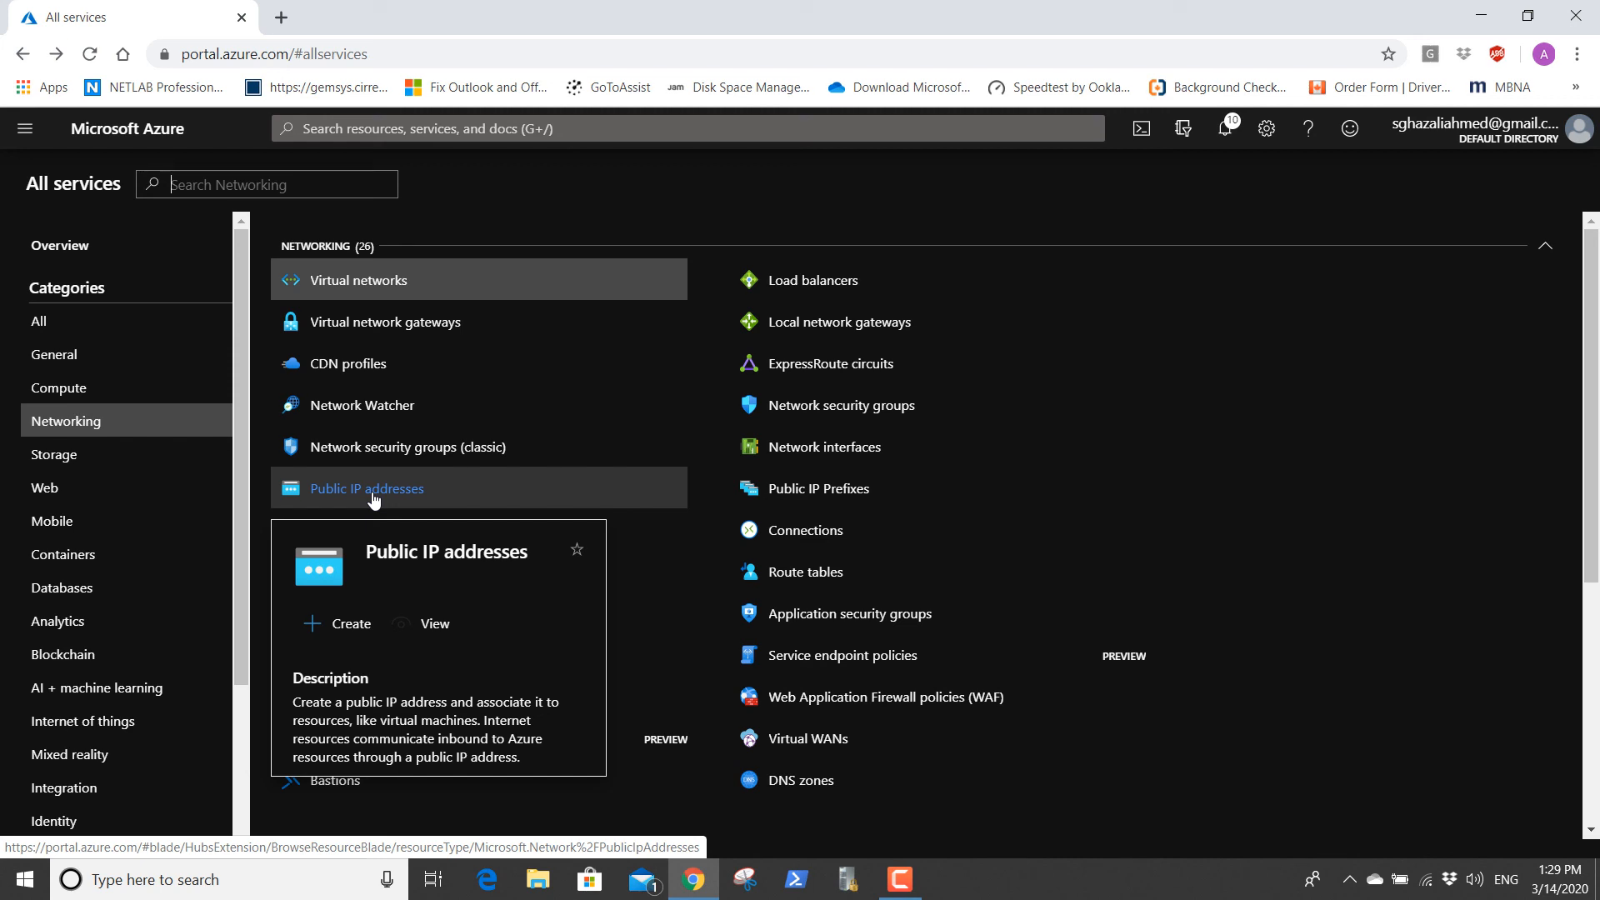
click(373, 490)
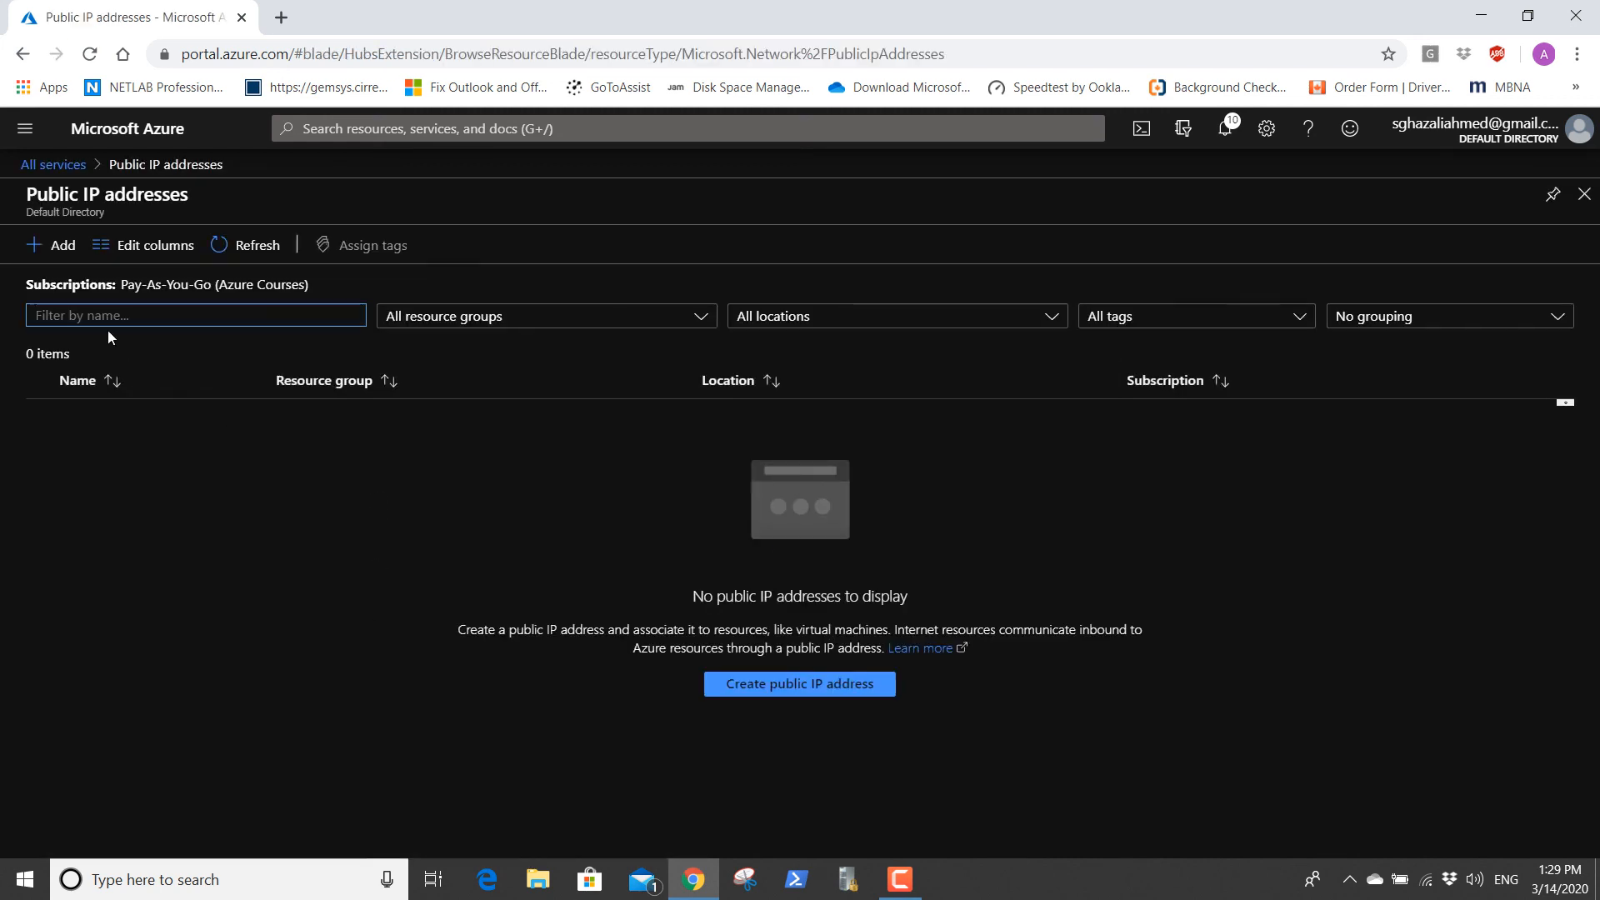
Start creating a public IP address and name it DPIPCloud.
click(77, 252)
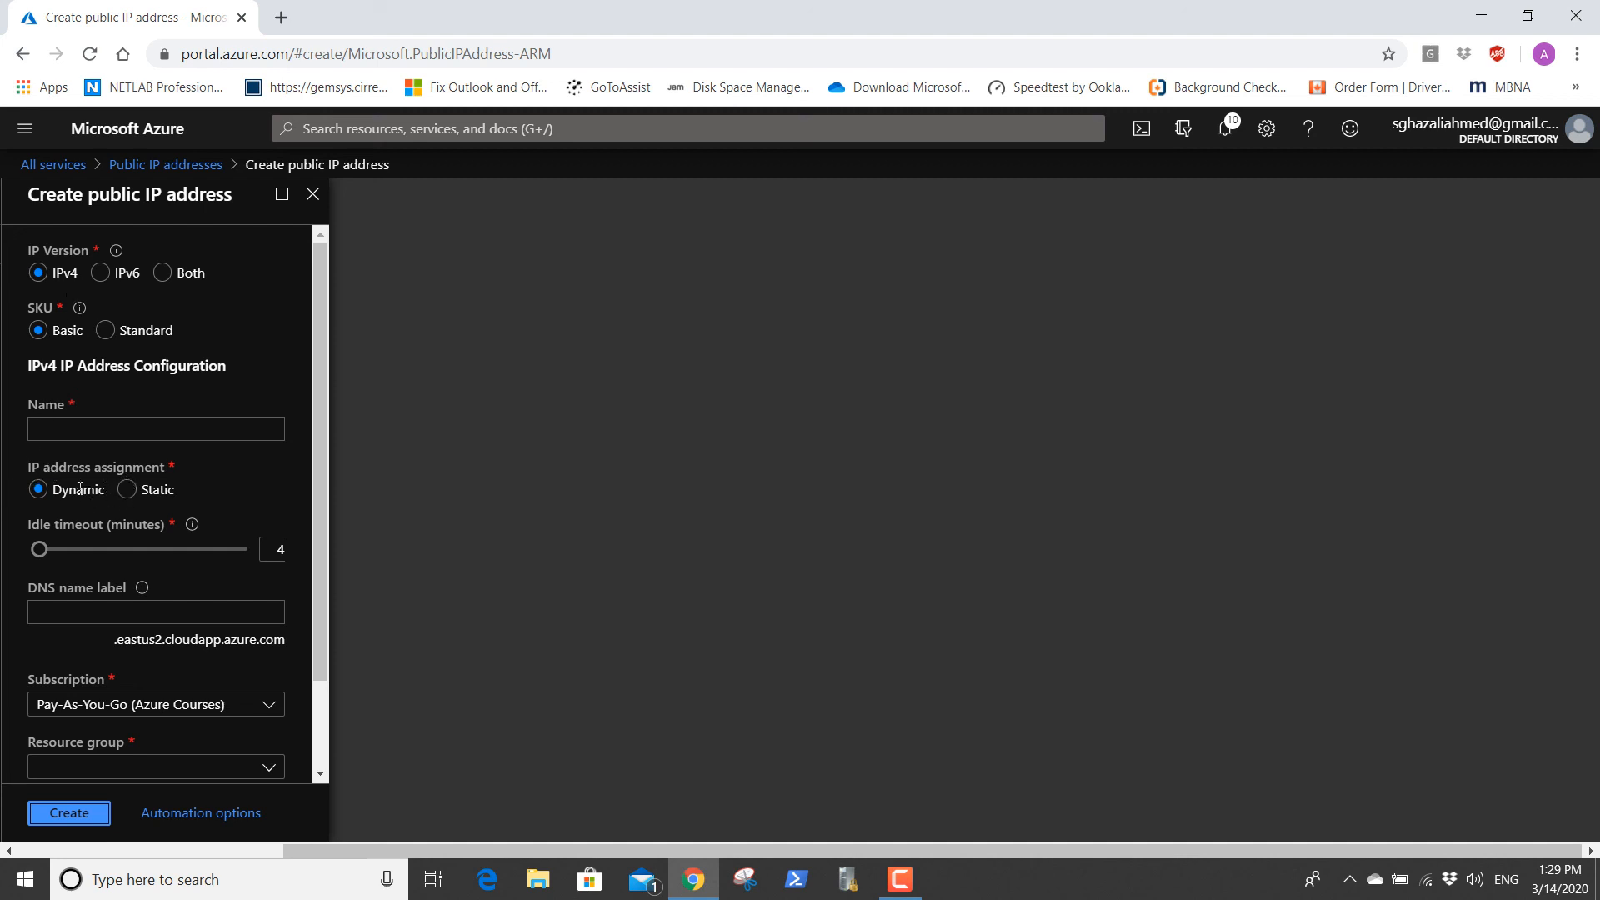
click(73, 431)
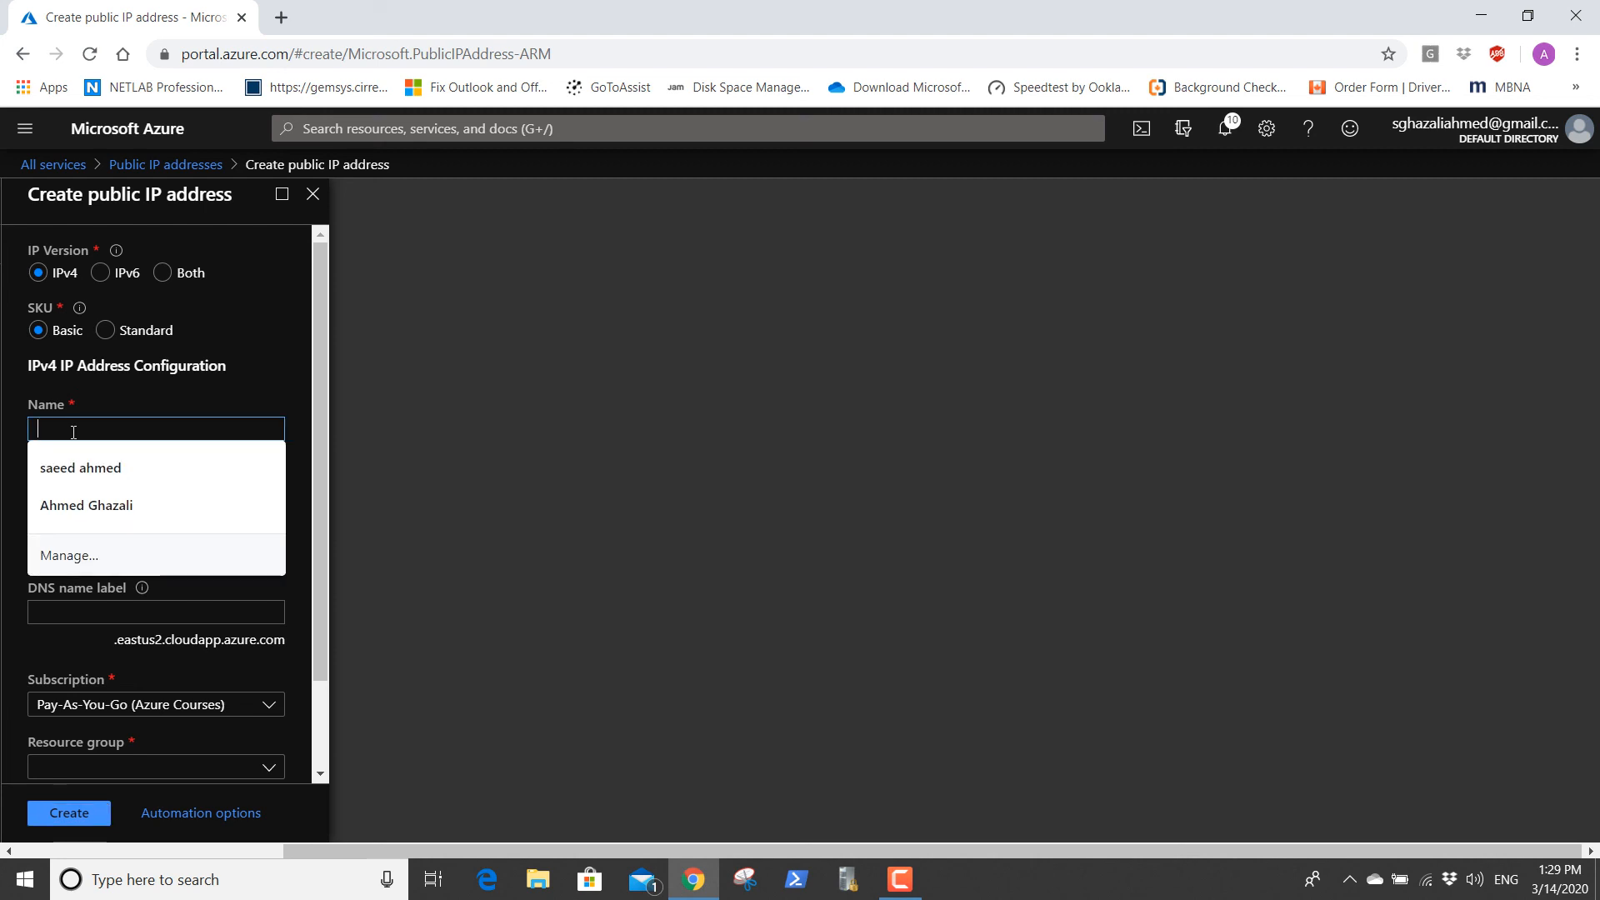
text(D)
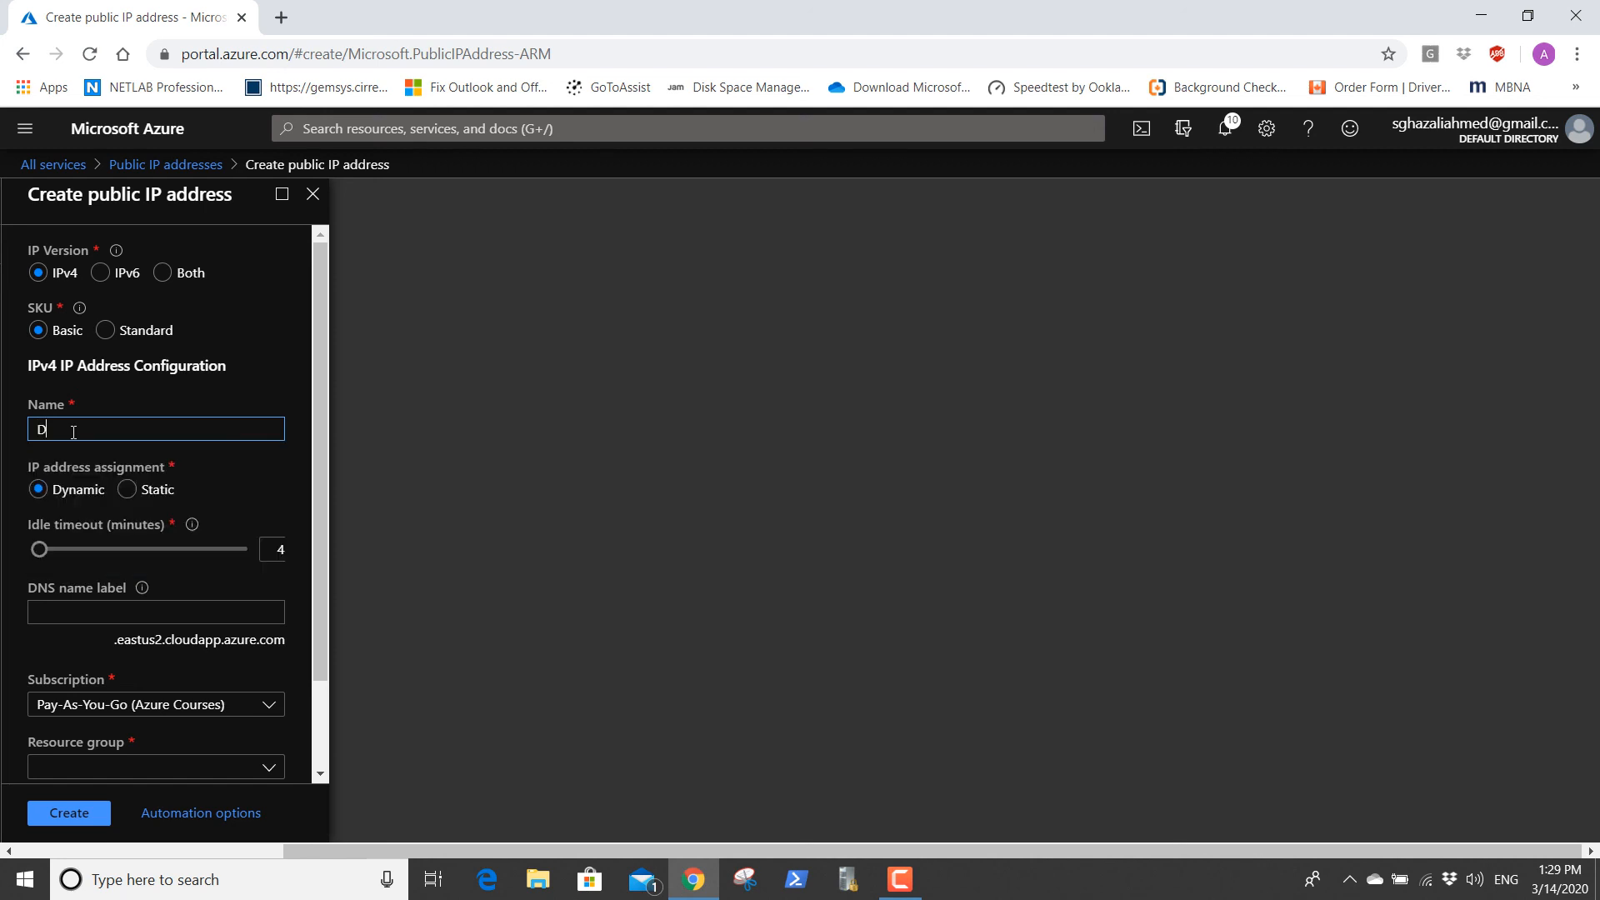
text(PIP)
text(Cio)
text(ud)
Copy the name DPIPCloud into the new public IP address's DNS name label.
click(135, 621)
drag(102, 430, 41, 429)
right_click(63, 423)
click(108, 500)
click(51, 608)
right_click(50, 610)
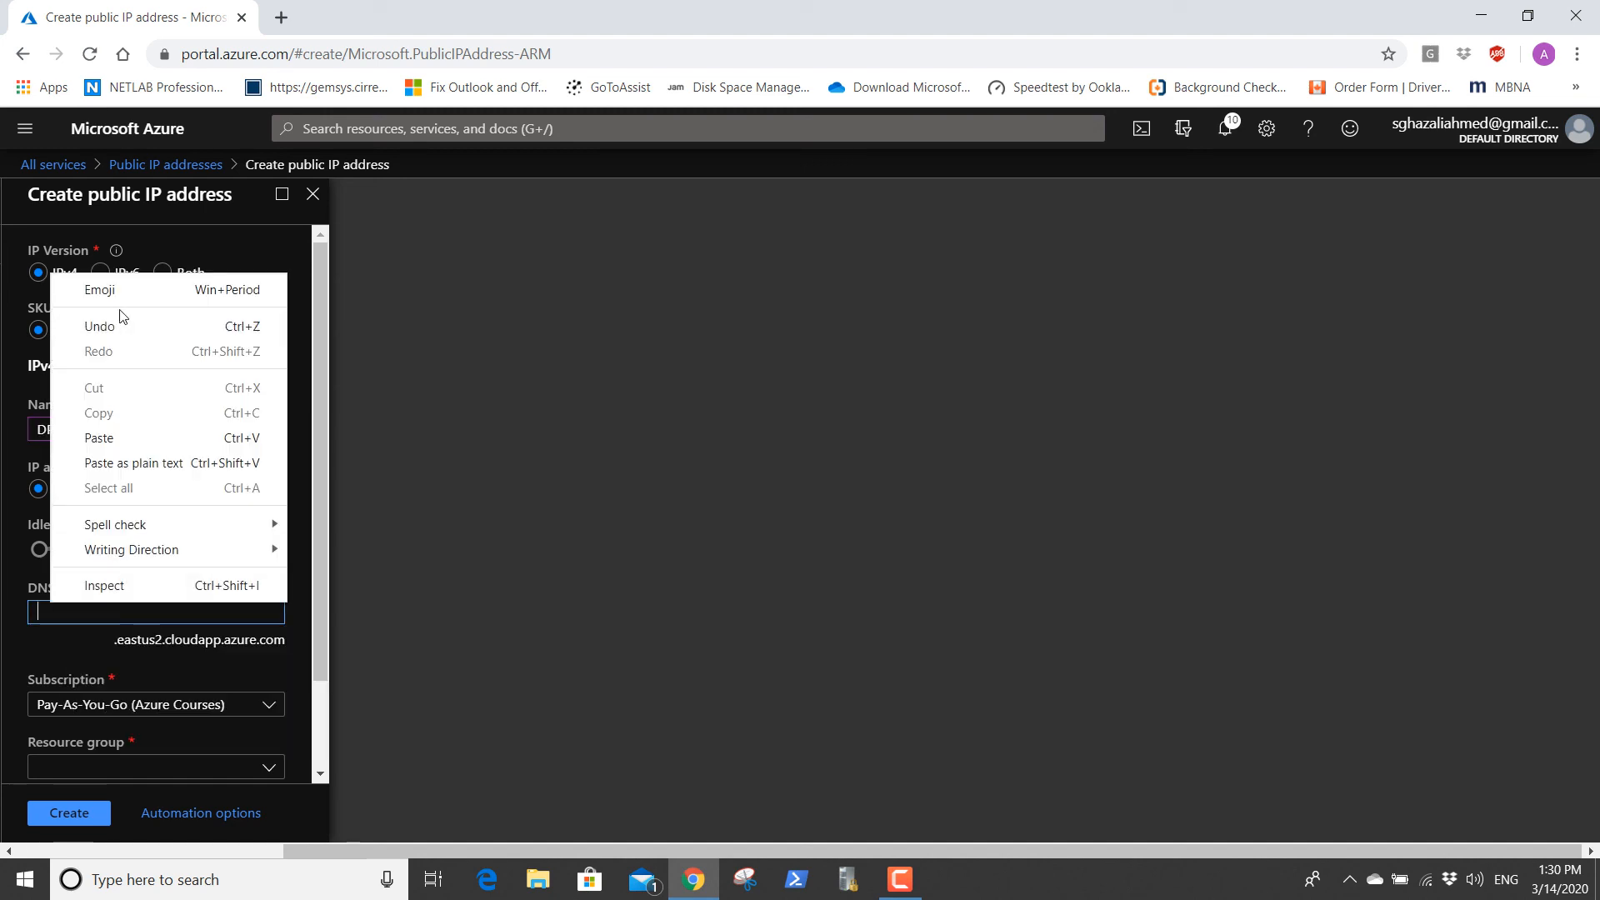
click(107, 438)
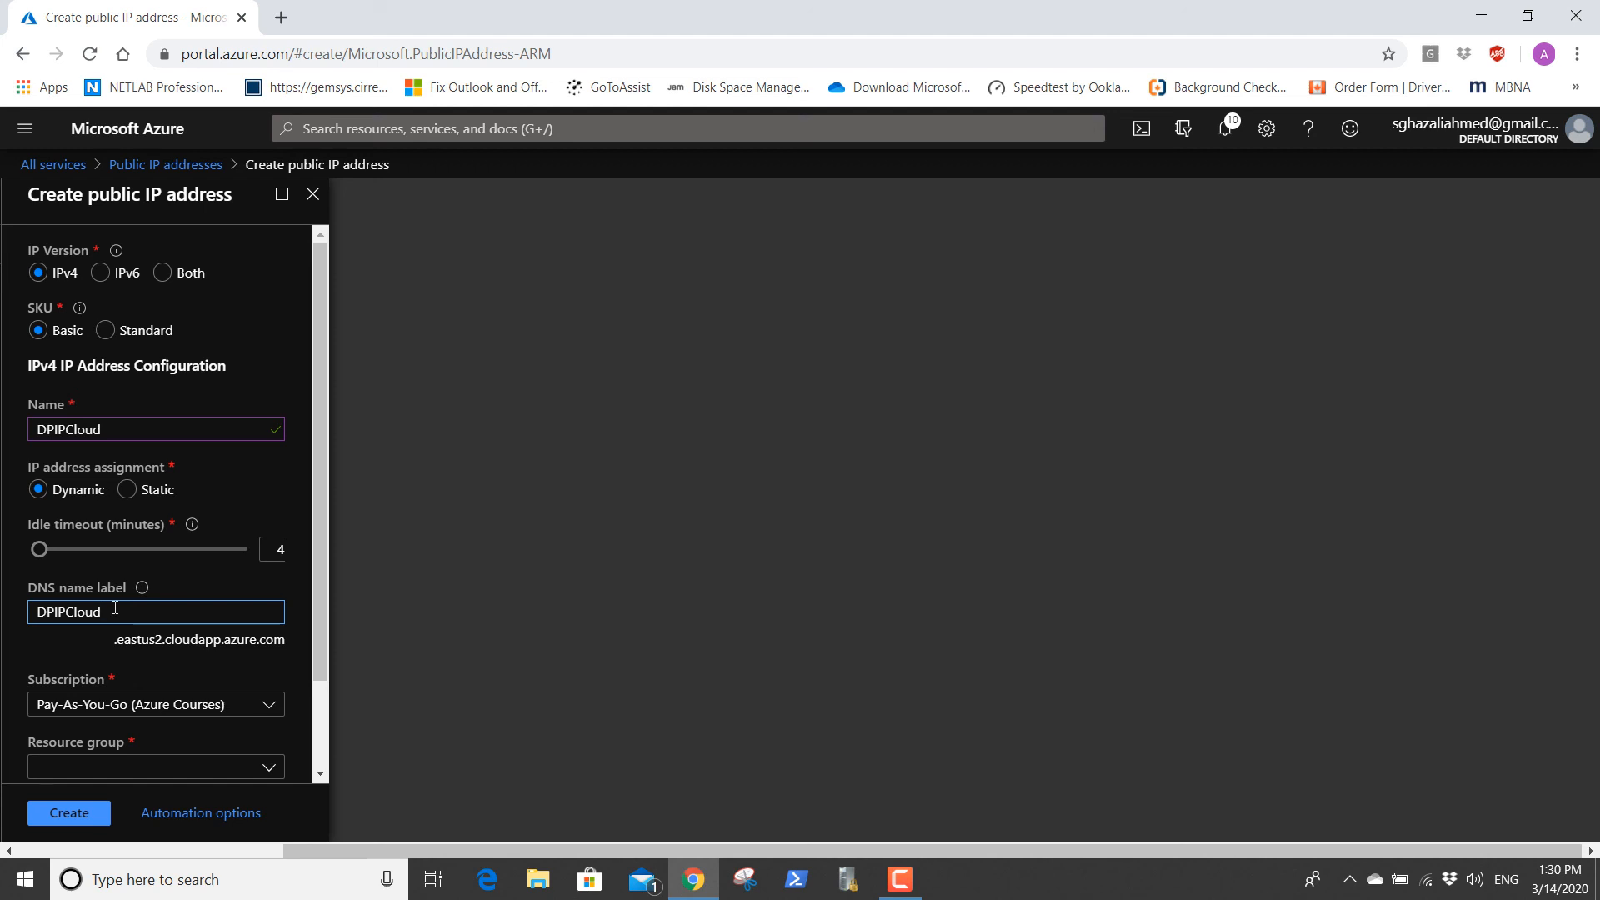
Replace the DNS name label with lowercase dpipcloud and choose RGCloud as the resource group.
key(BackSpace)
key(BackSpace)
key(BackSpace)
key(BackSpace)
key(BackSpace)
key(BackSpace)
key(BackSpace)
key(BackSpace)
text(Dpip)
key(BackSpace)
key(BackSpace)
key(BackSpace)
key(BackSpace)
text(dpipcloud)
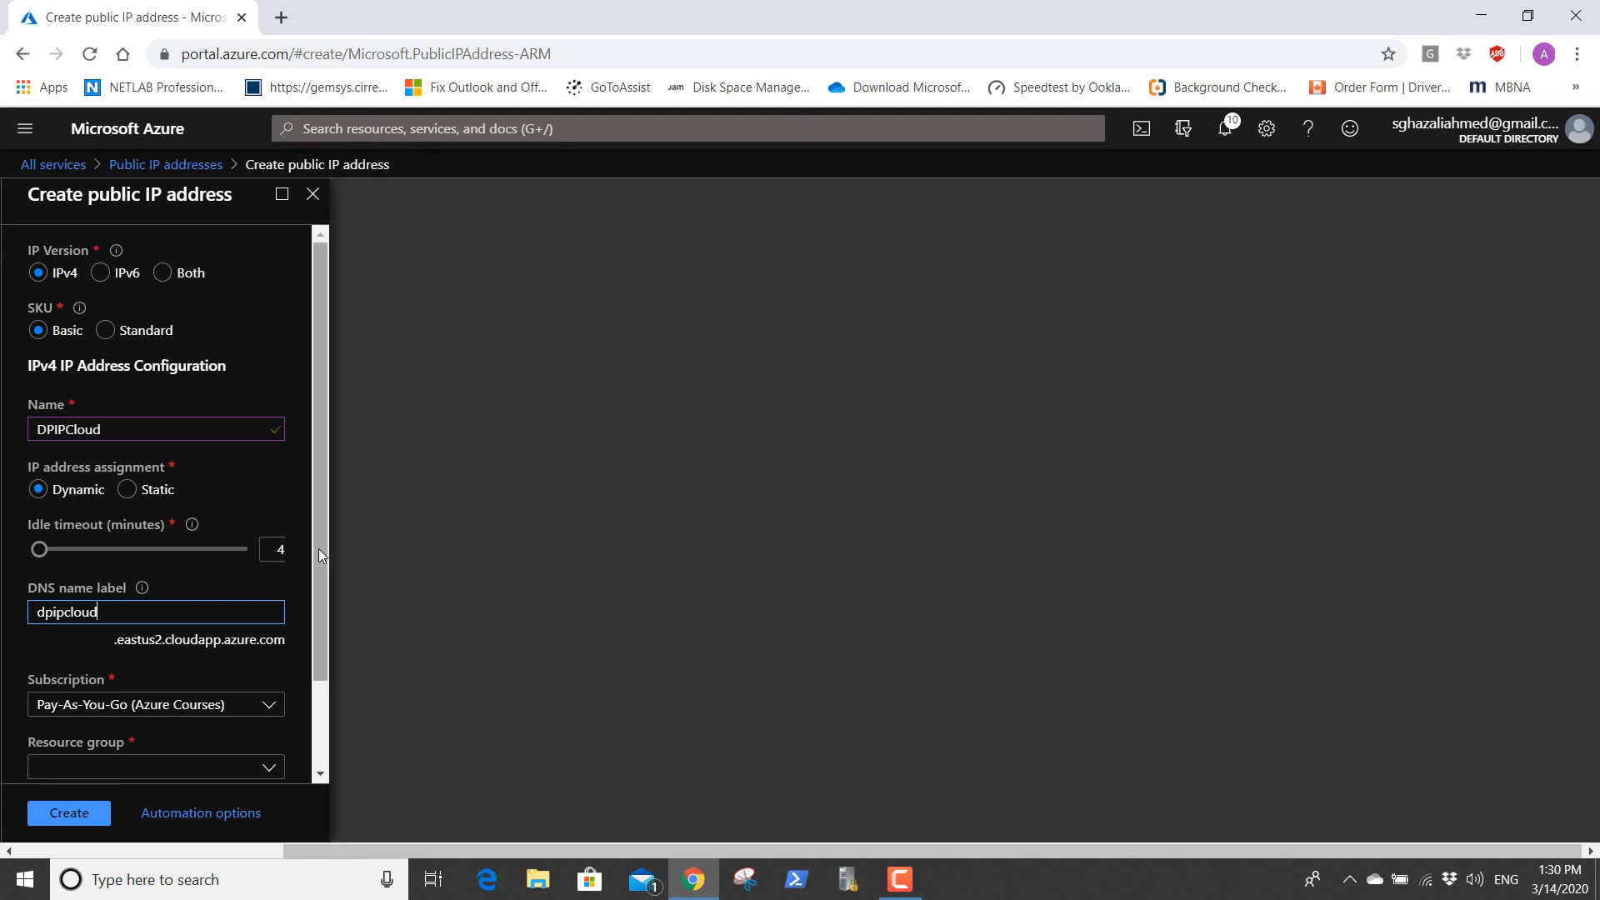
drag(319, 548, 331, 672)
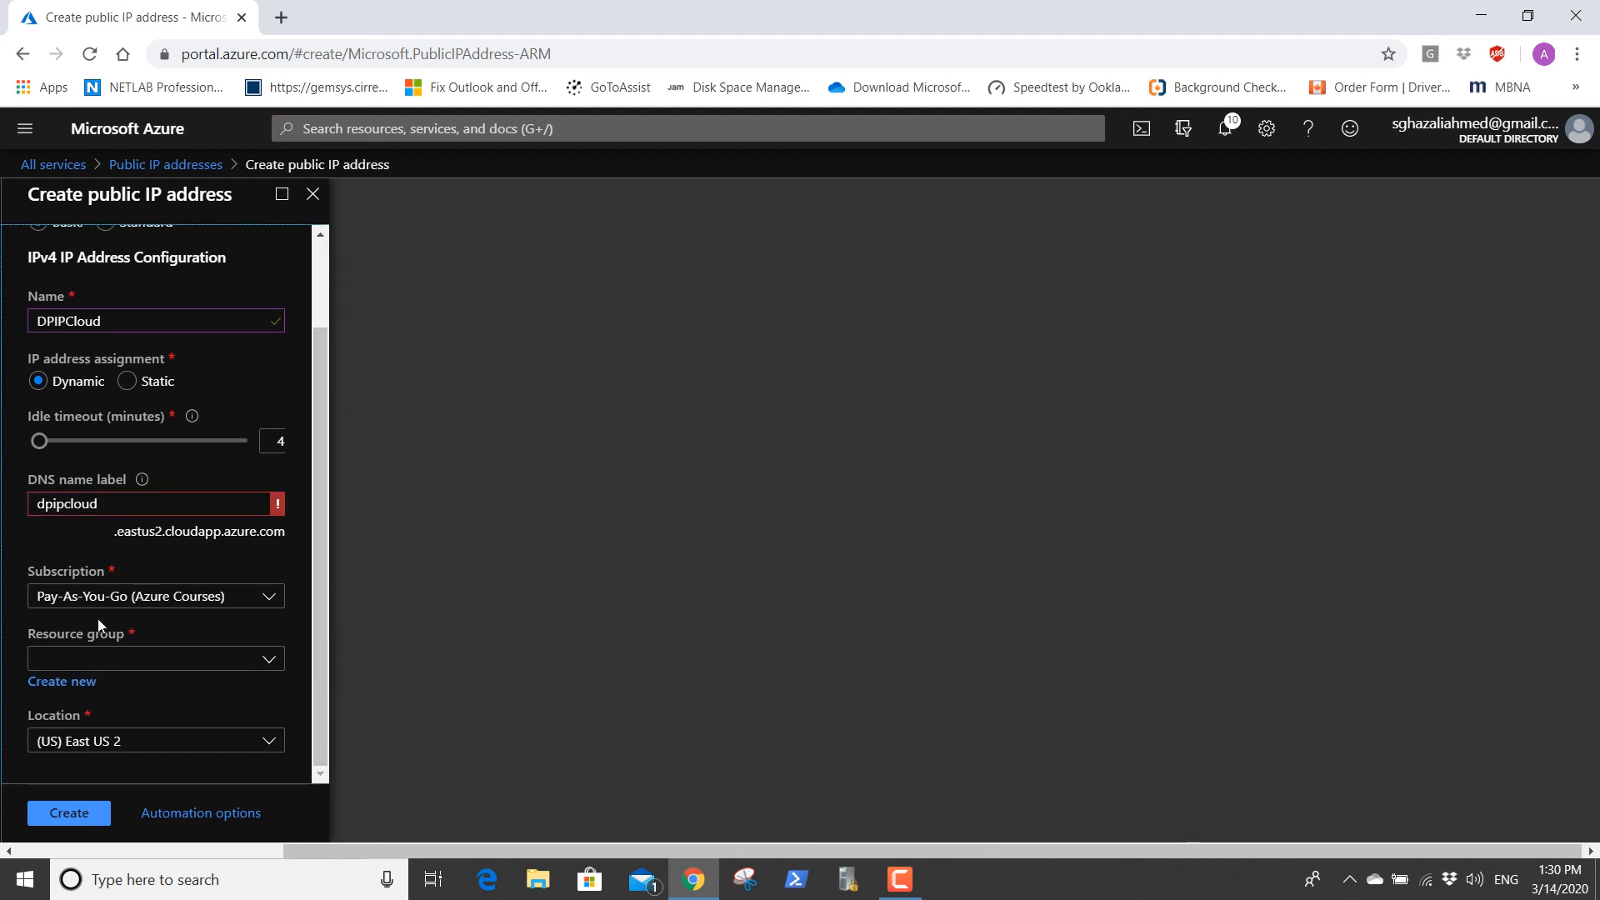
click(99, 663)
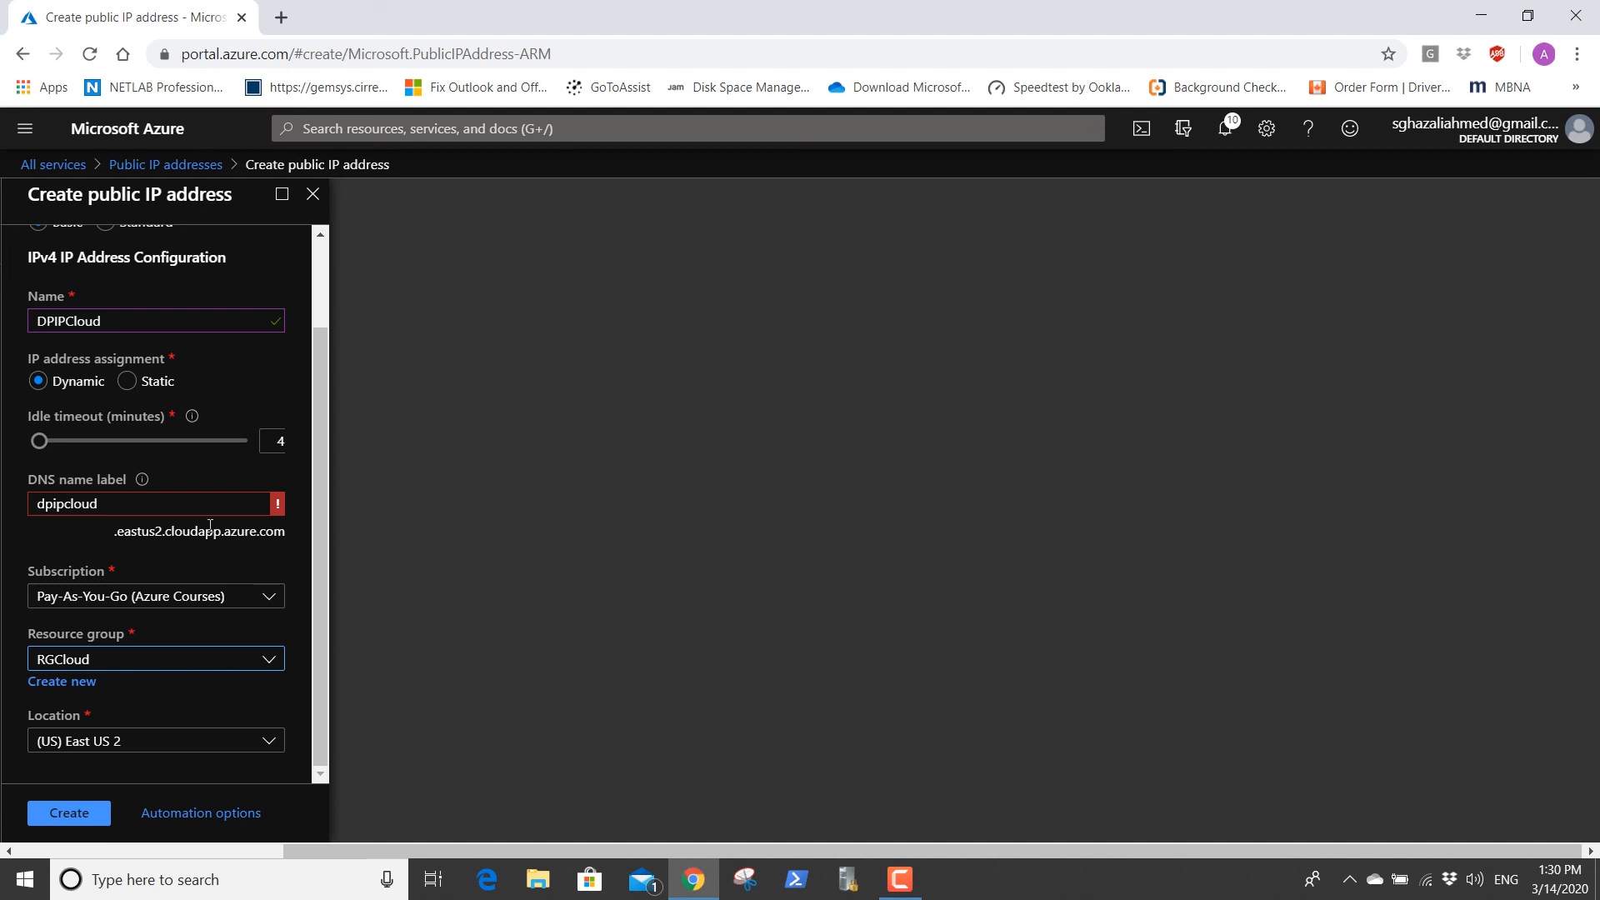
Check the DNS name label error and change the label to dpipcloud02.
mouse_move(278, 508)
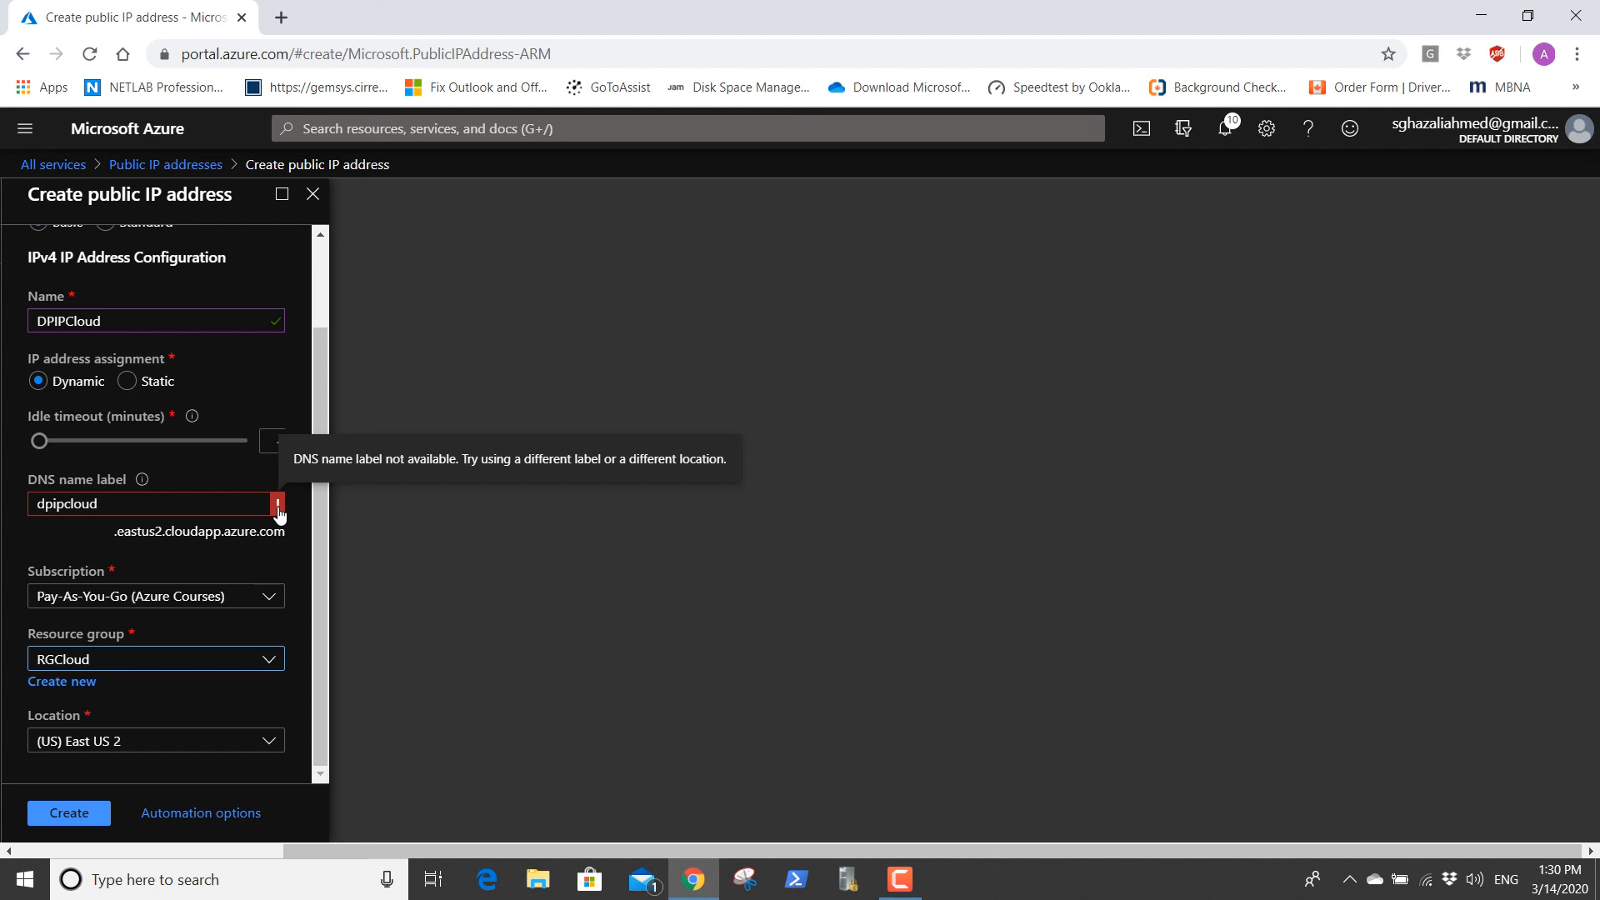
click(116, 504)
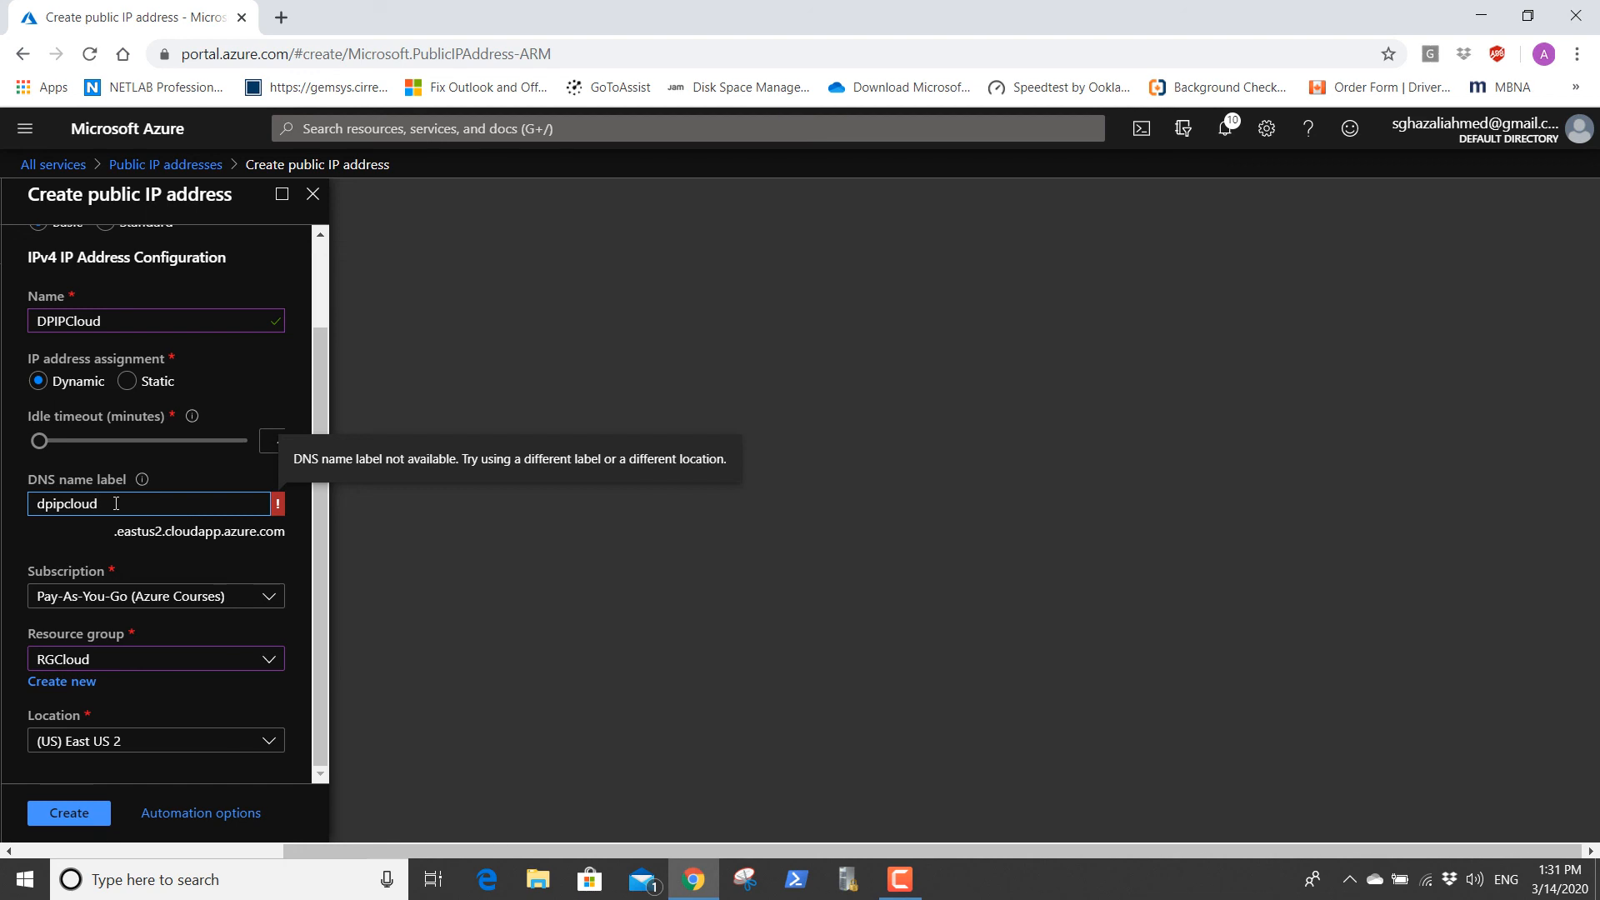
text(01)
click(86, 528)
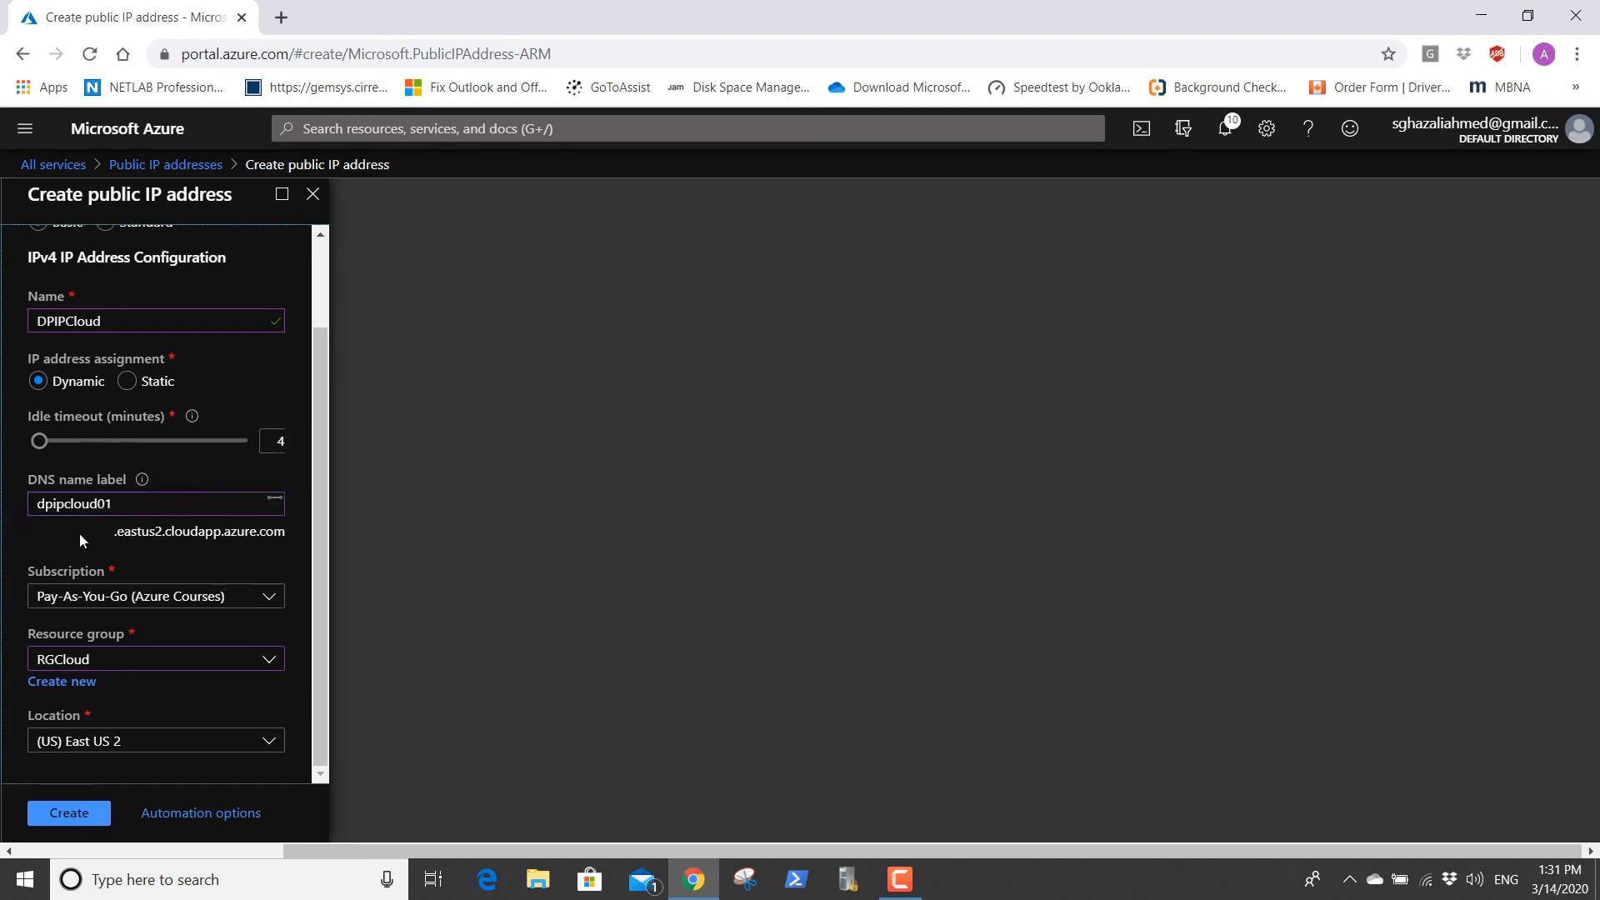
click(132, 500)
key(BackSpace)
text(2)
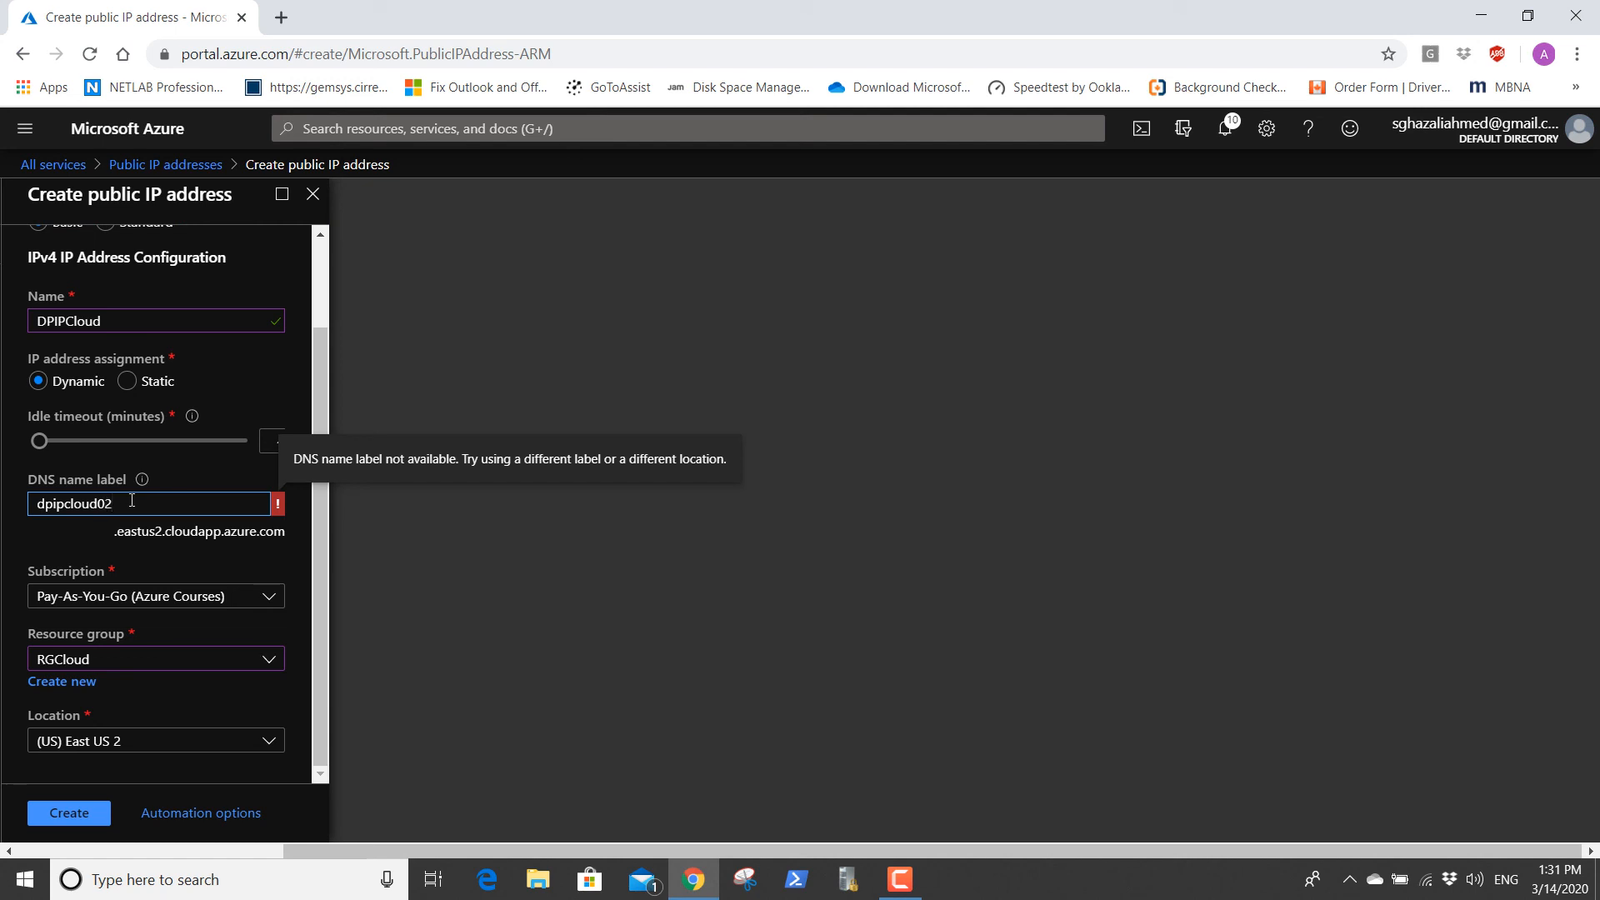
click(84, 548)
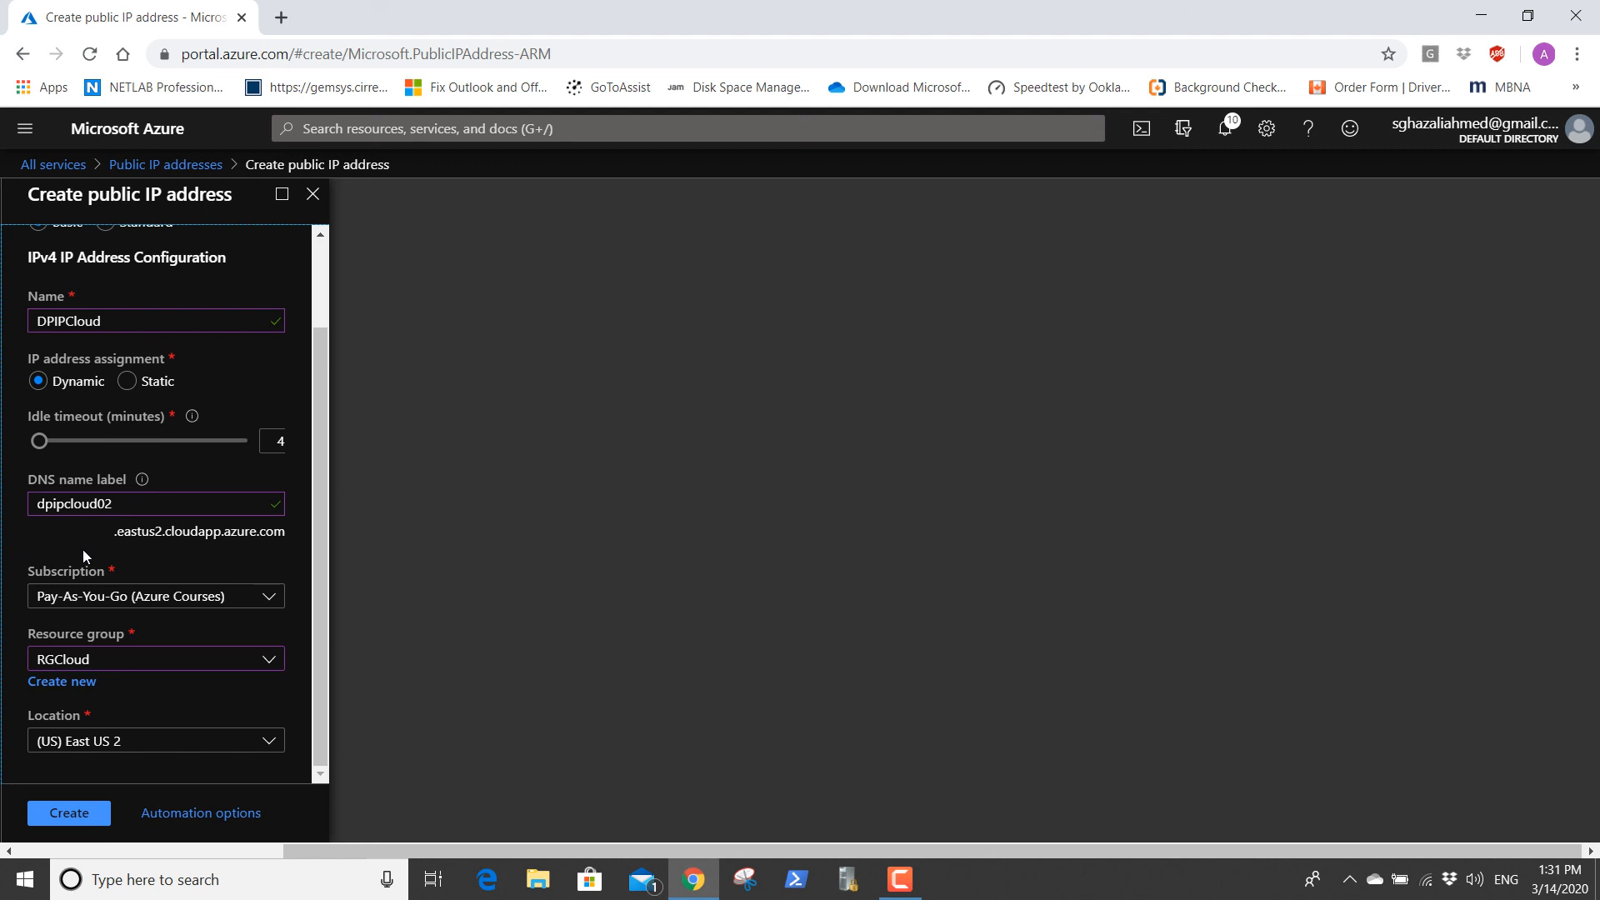
Create the DPIPCloud public IP address and open the deployed resource.
click(70, 813)
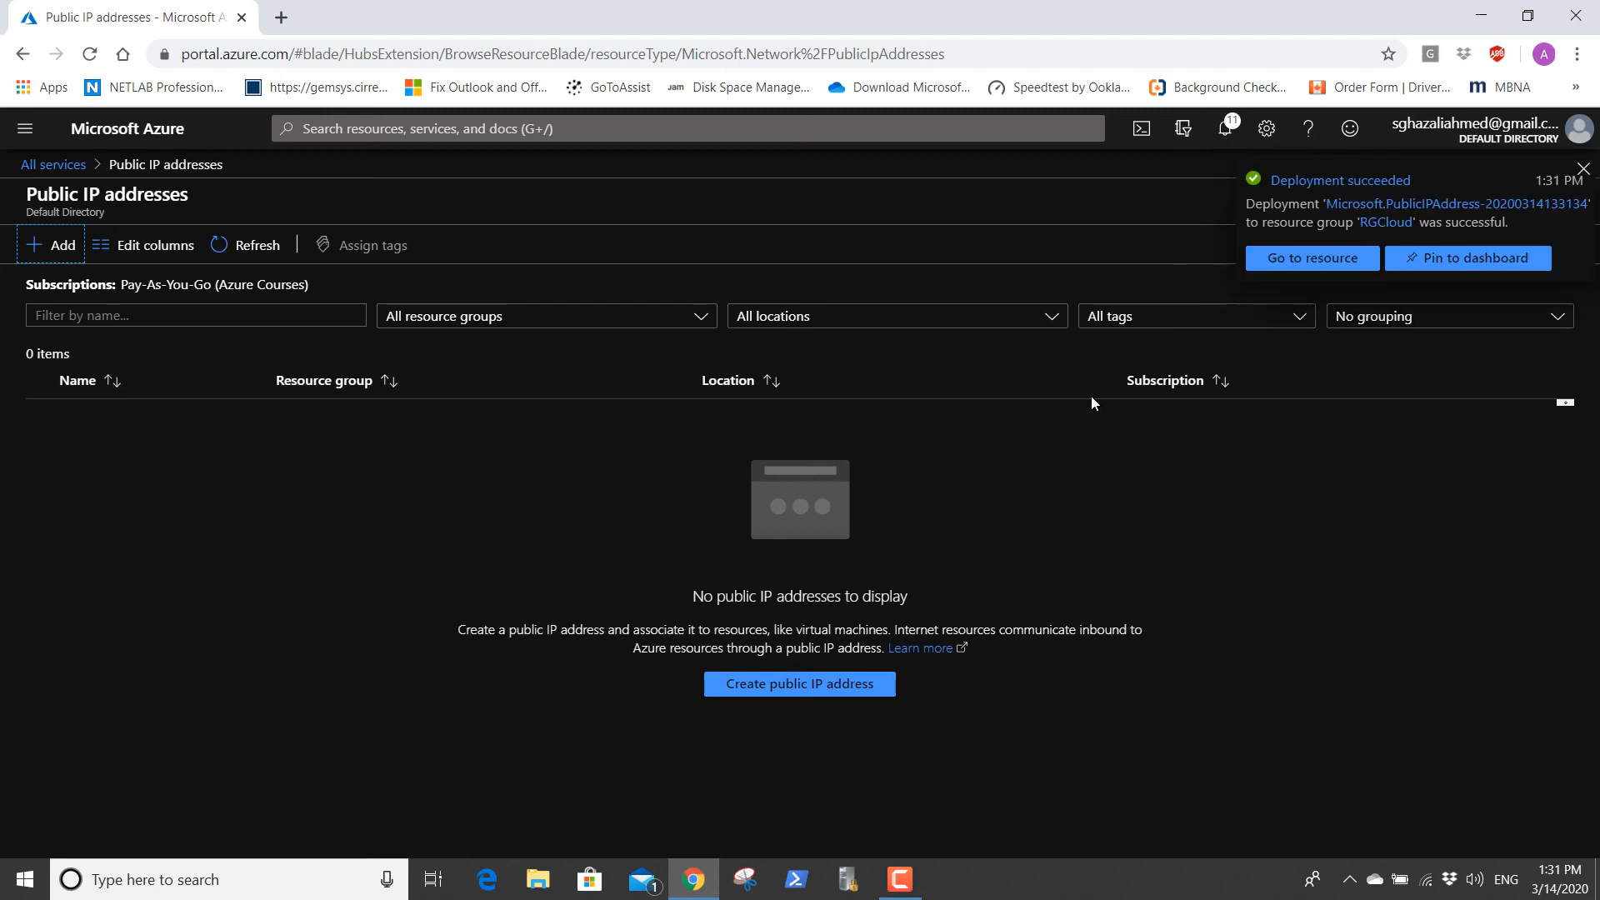
click(1307, 258)
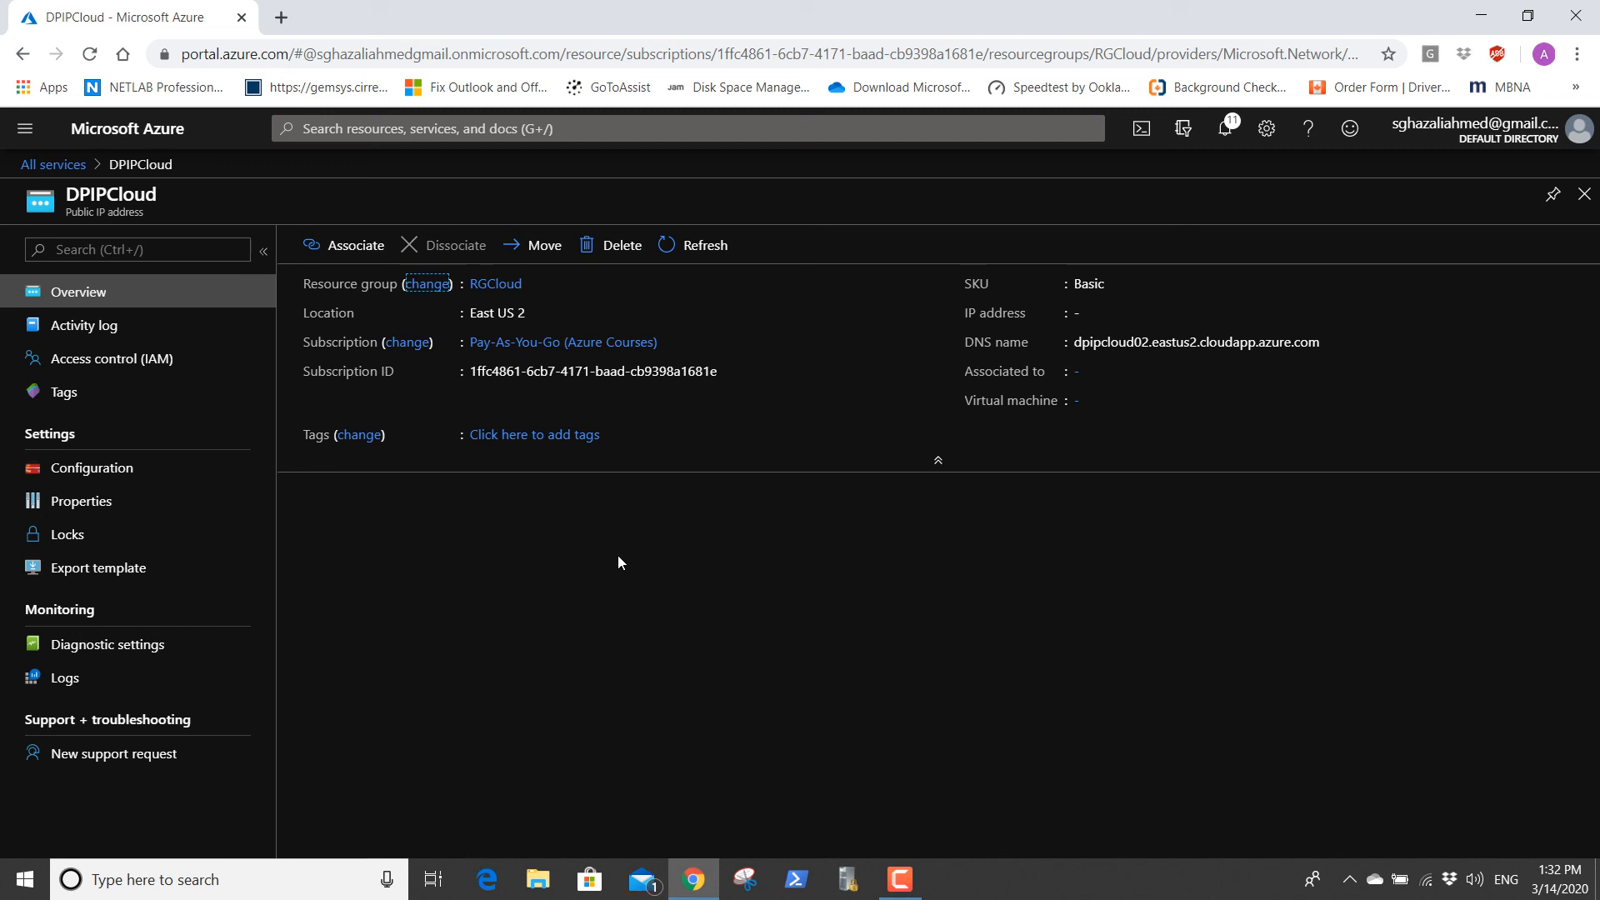
Change the IP address assignment in DPIPCloud's configuration to Static and save it.
click(104, 471)
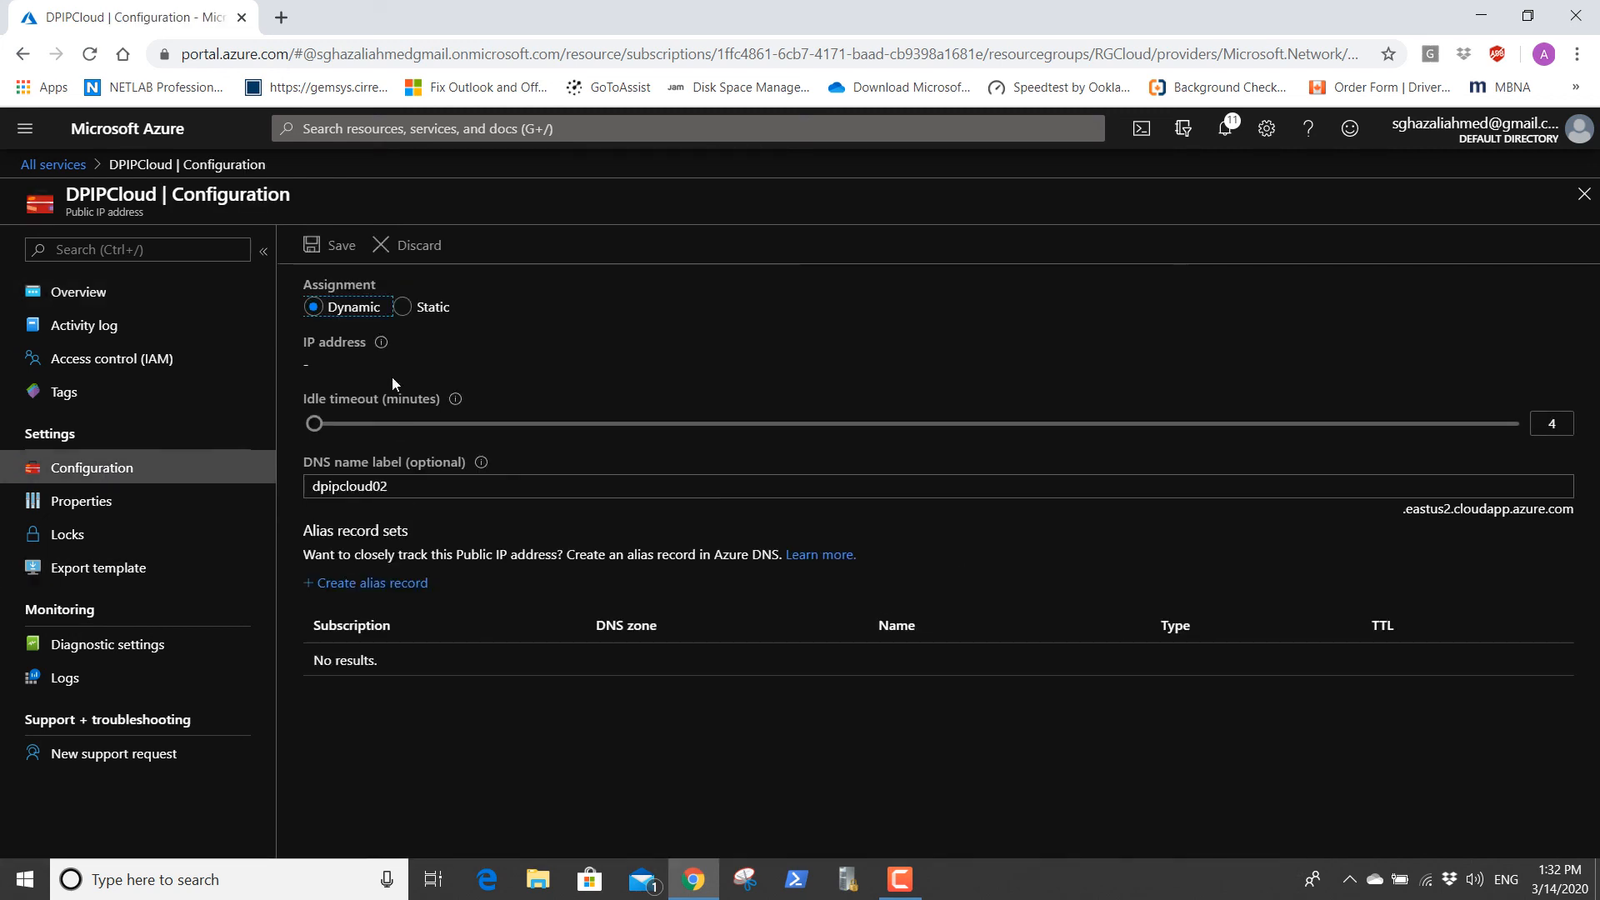
click(405, 311)
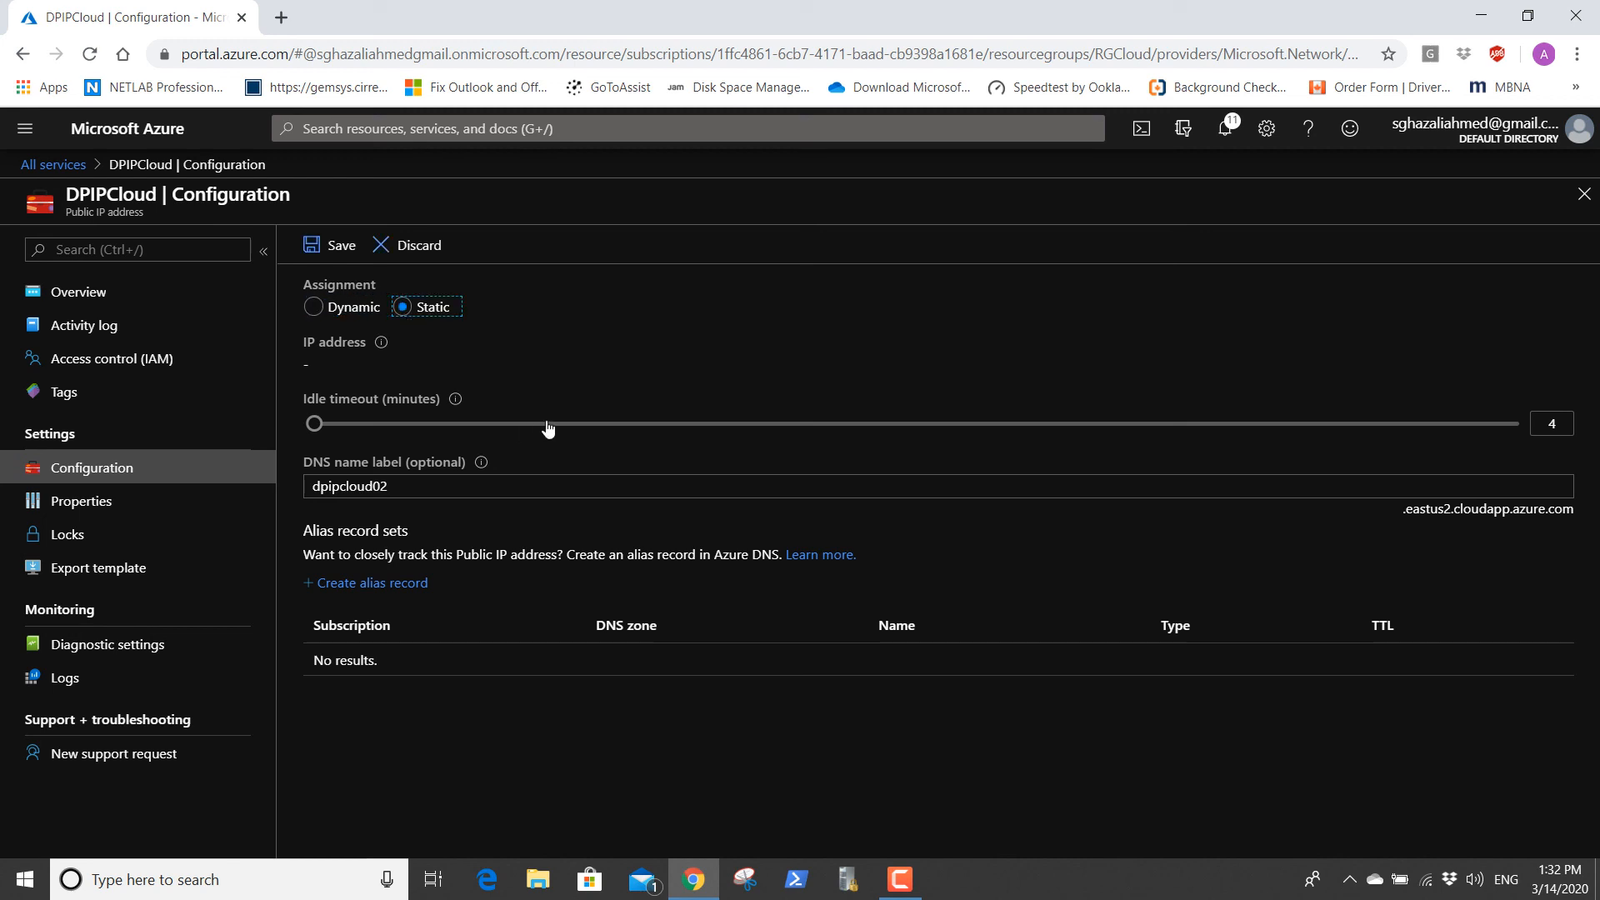
click(333, 245)
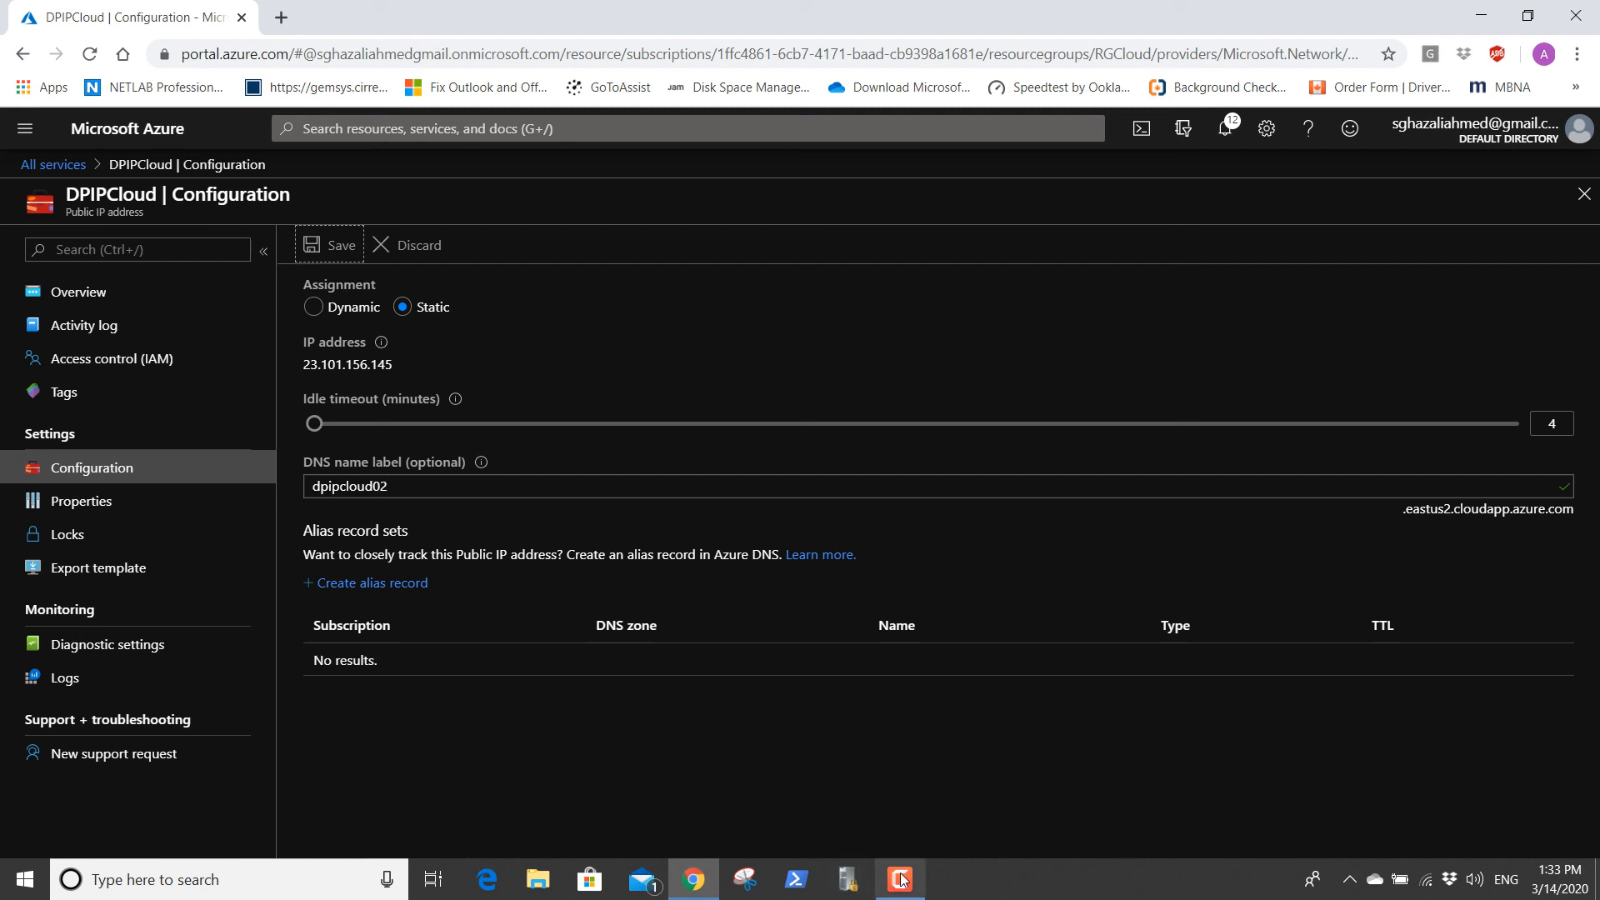
mouse_move(906, 886)
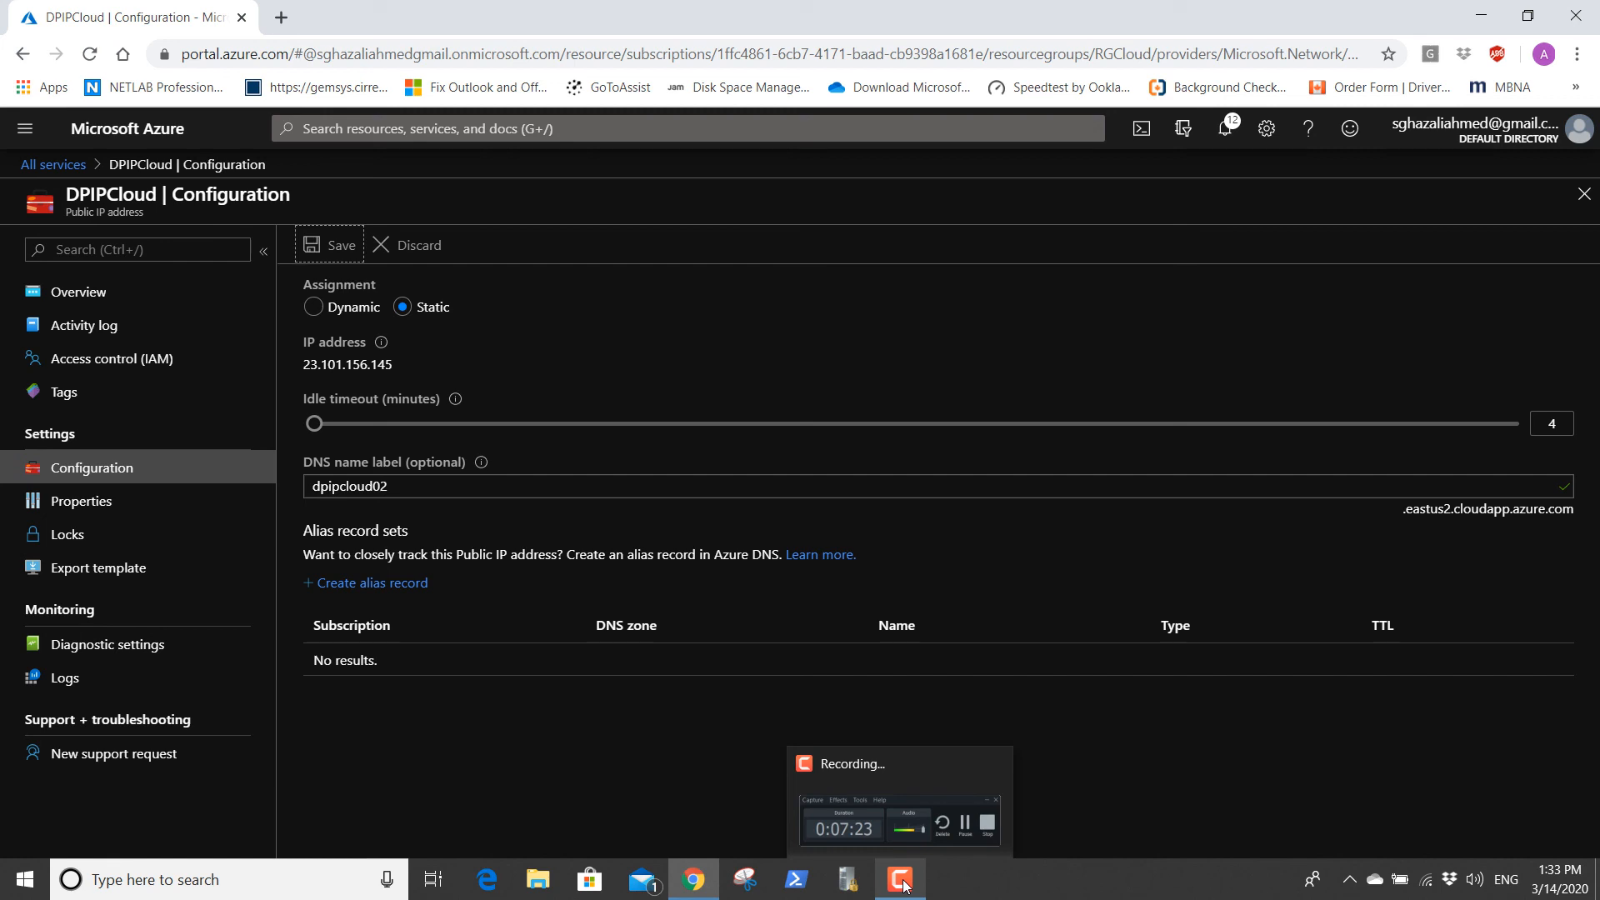
click(906, 886)
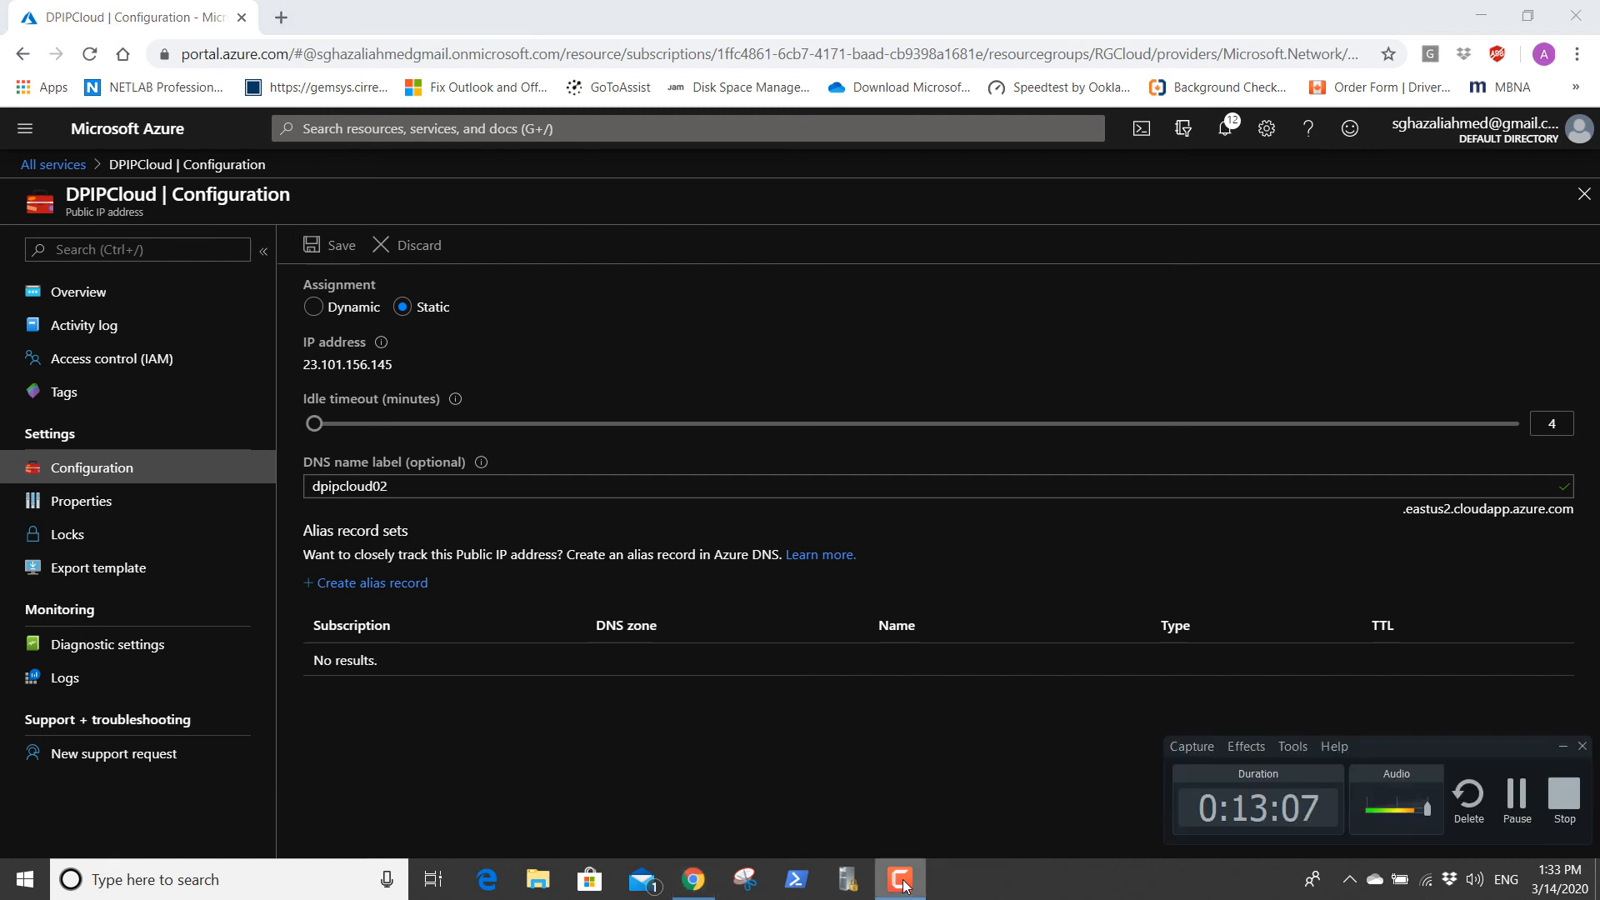